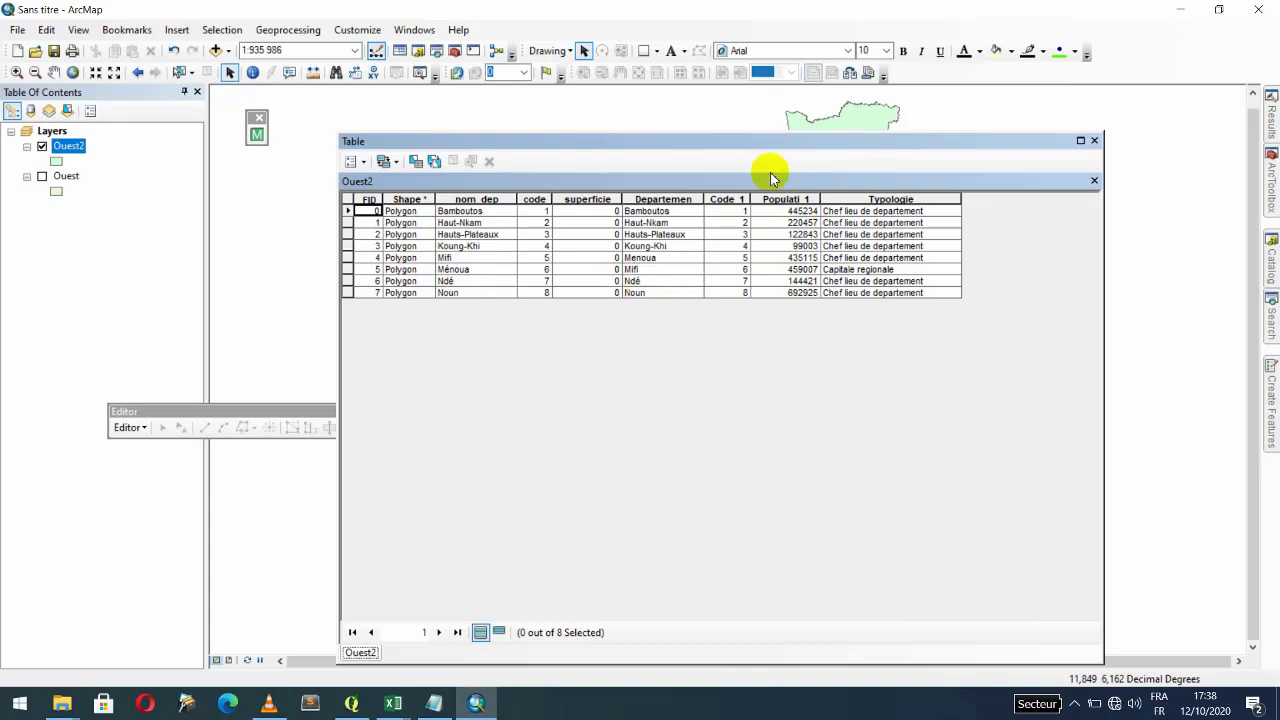
# Step: Move the Ouest2 attribute table aside to uncover the map, and close it
pyautogui.moveTo(893, 140); pyautogui.dragTo(577, 227)
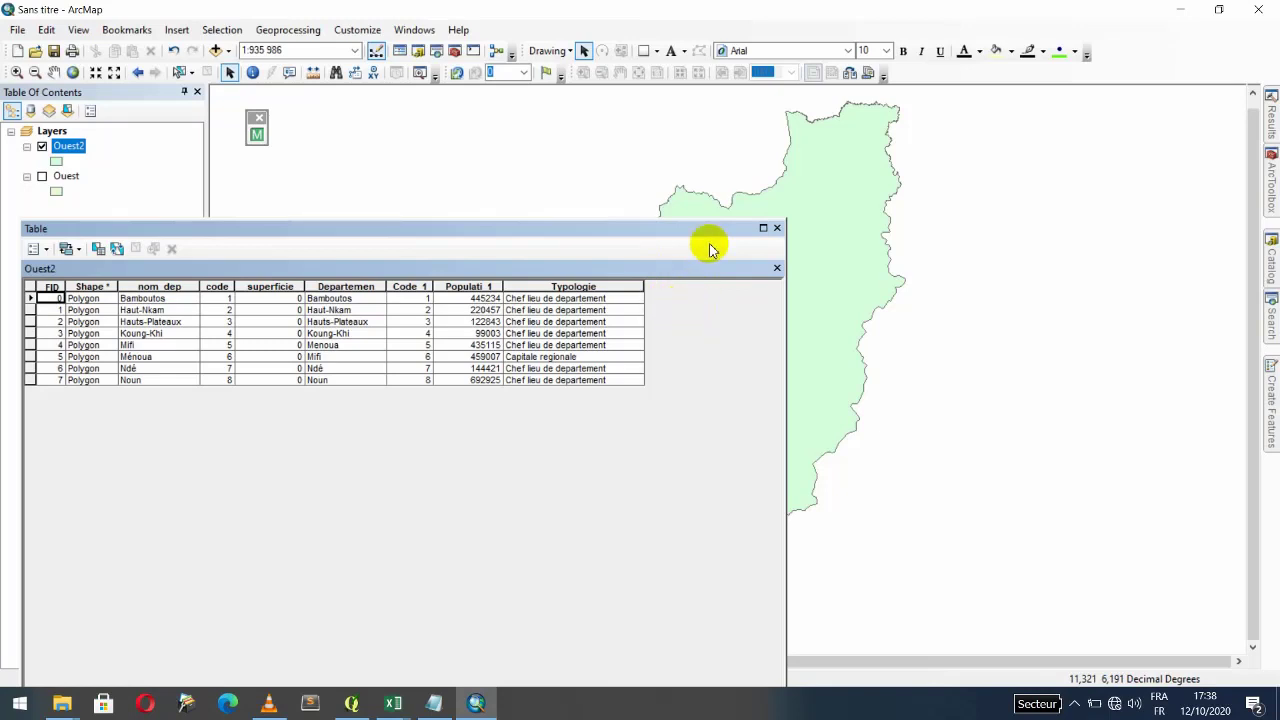
pyautogui.moveTo(632, 232); pyautogui.dragTo(550, 257)
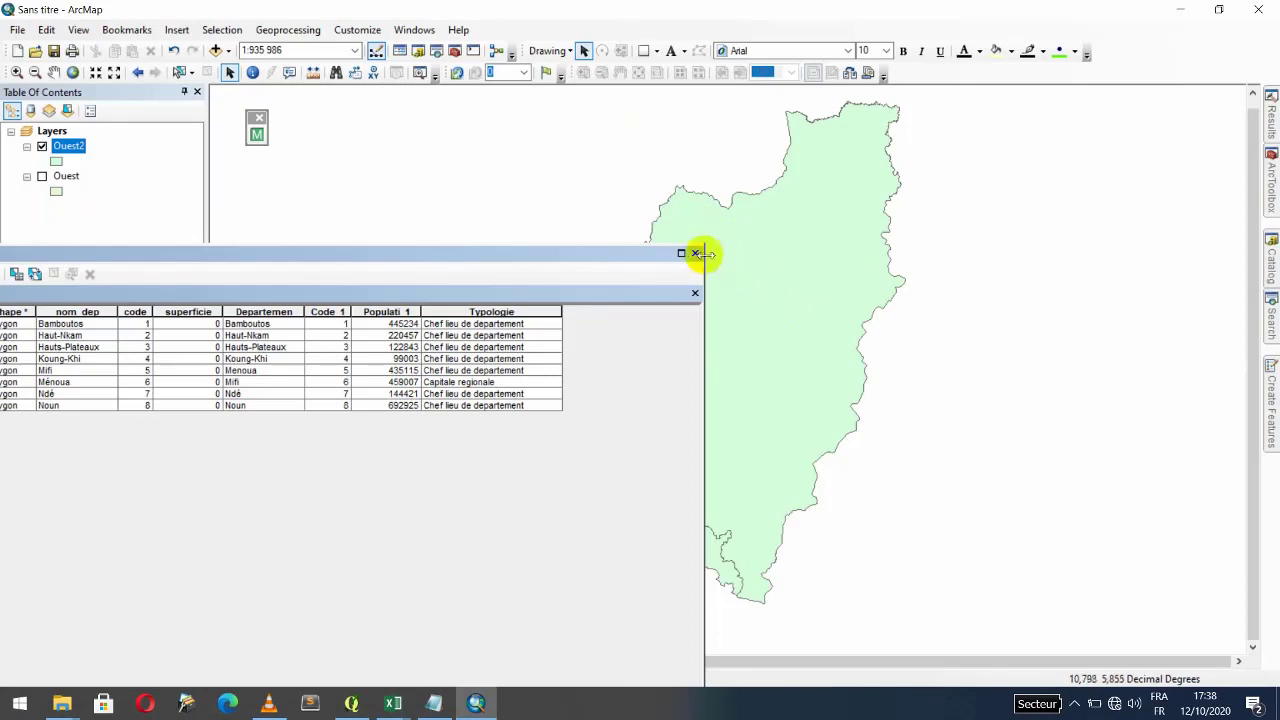
pyautogui.click(696, 254)
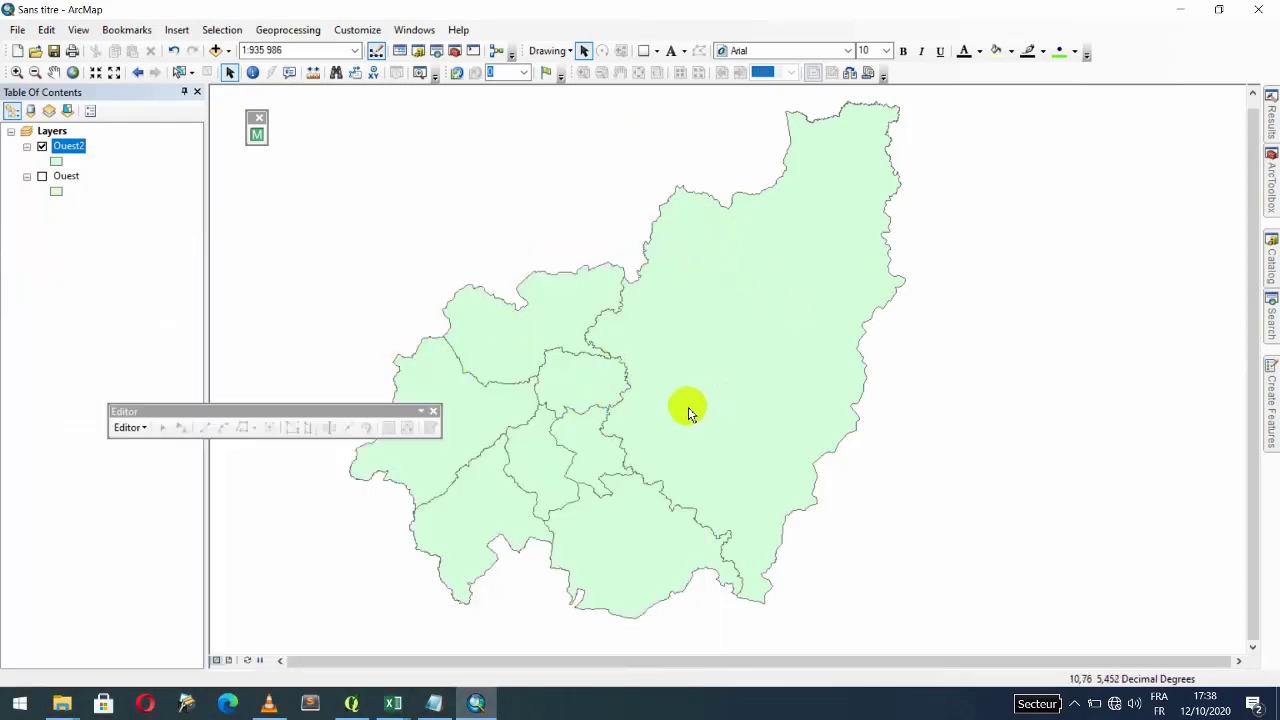
# Step: Check the coordinate system and angular unit in the Ouest2 layer's source properties
pyautogui.rightClick(60, 148)
pyautogui.click(116, 492)
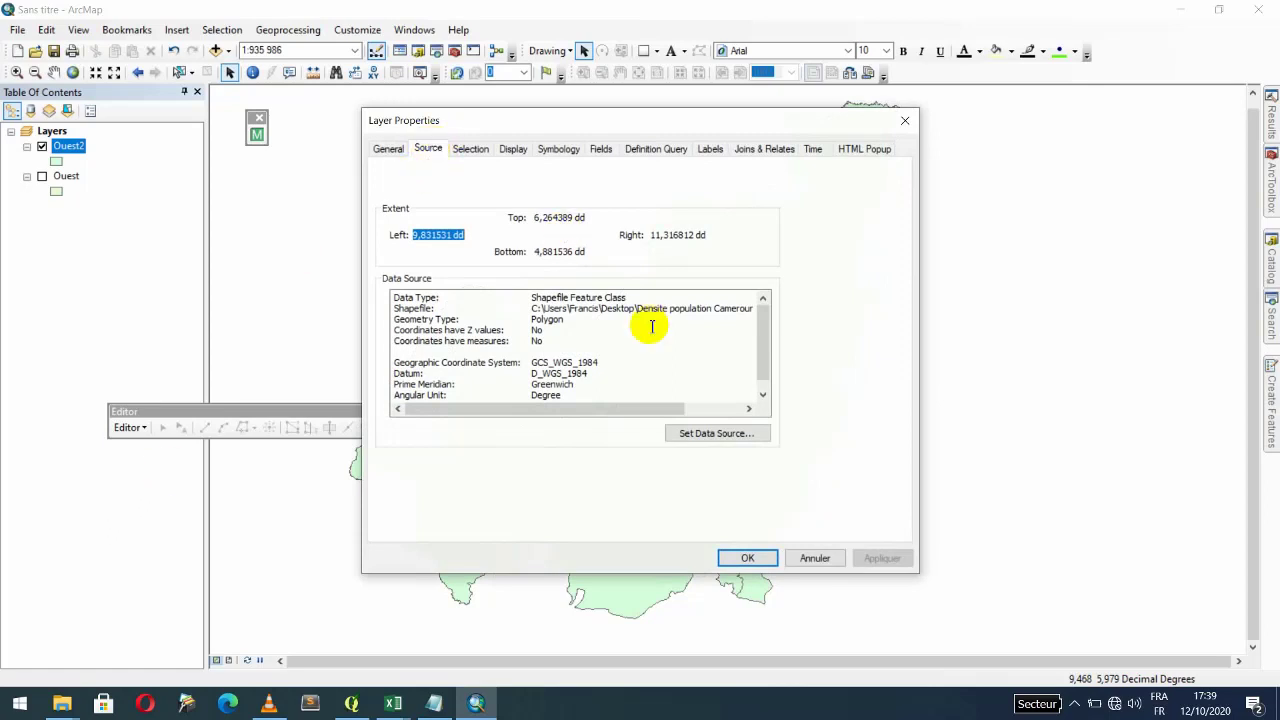
pyautogui.moveTo(766, 345); pyautogui.dragTo(765, 365)
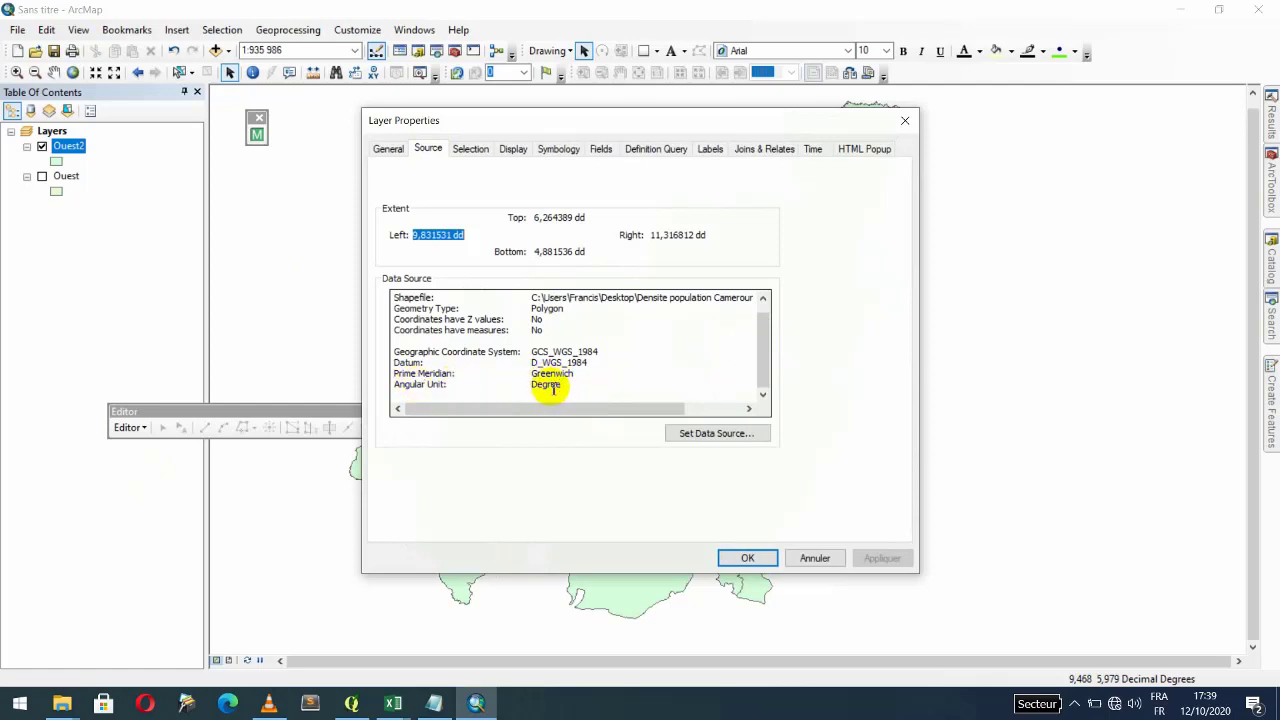
pyautogui.click(905, 121)
# Step: Start the Project tool from Projections and Transformations with Ouest2 as the input dataset
pyautogui.click(1271, 192)
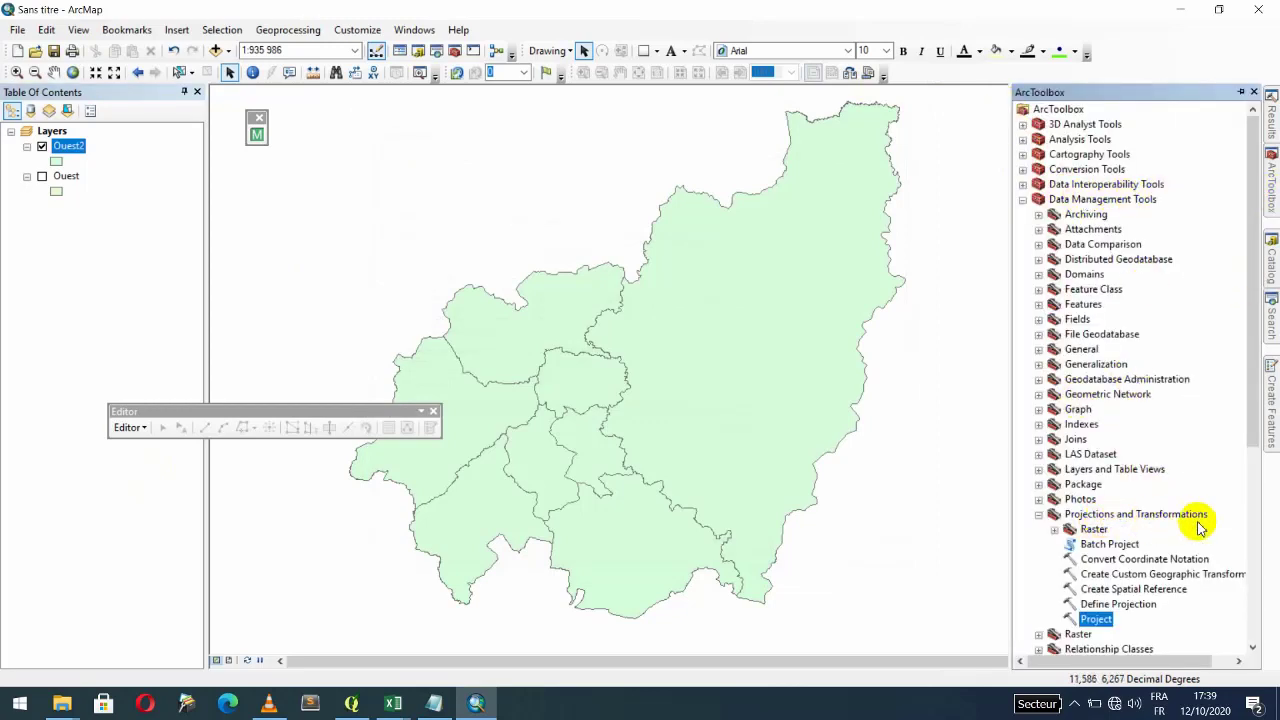
pyautogui.doubleClick(1096, 620)
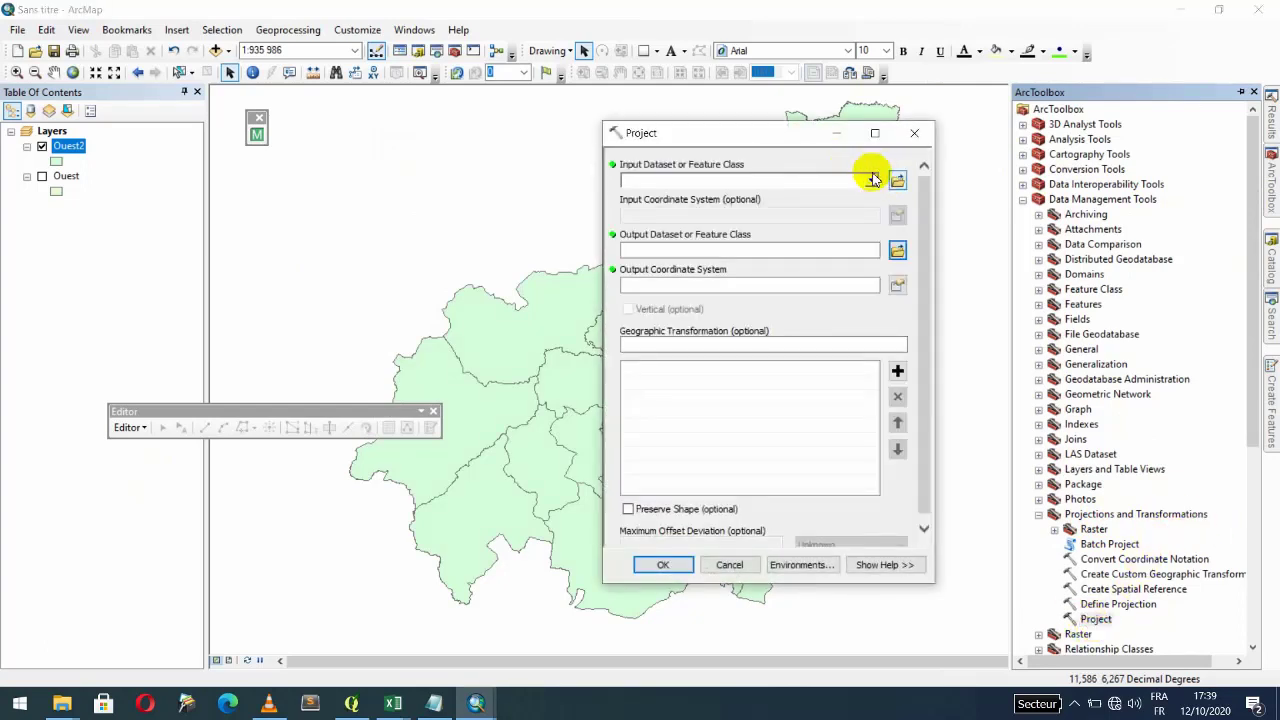
pyautogui.click(871, 180)
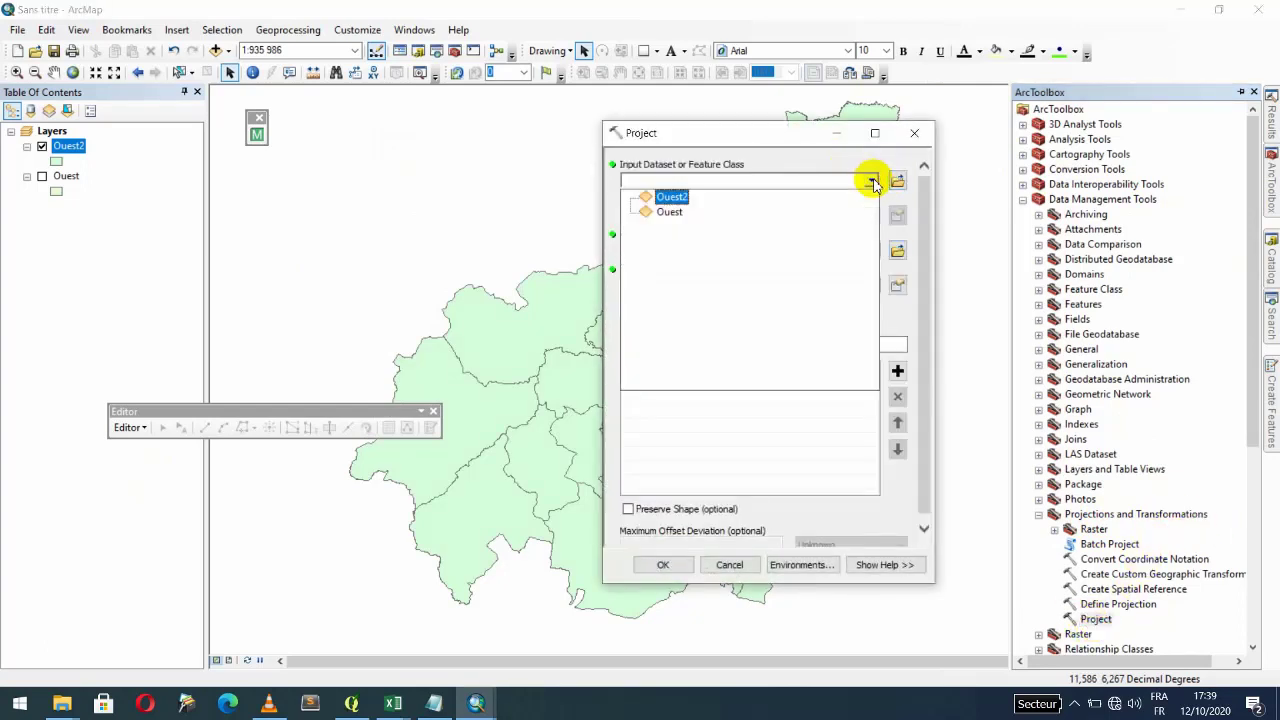
pyautogui.click(669, 198)
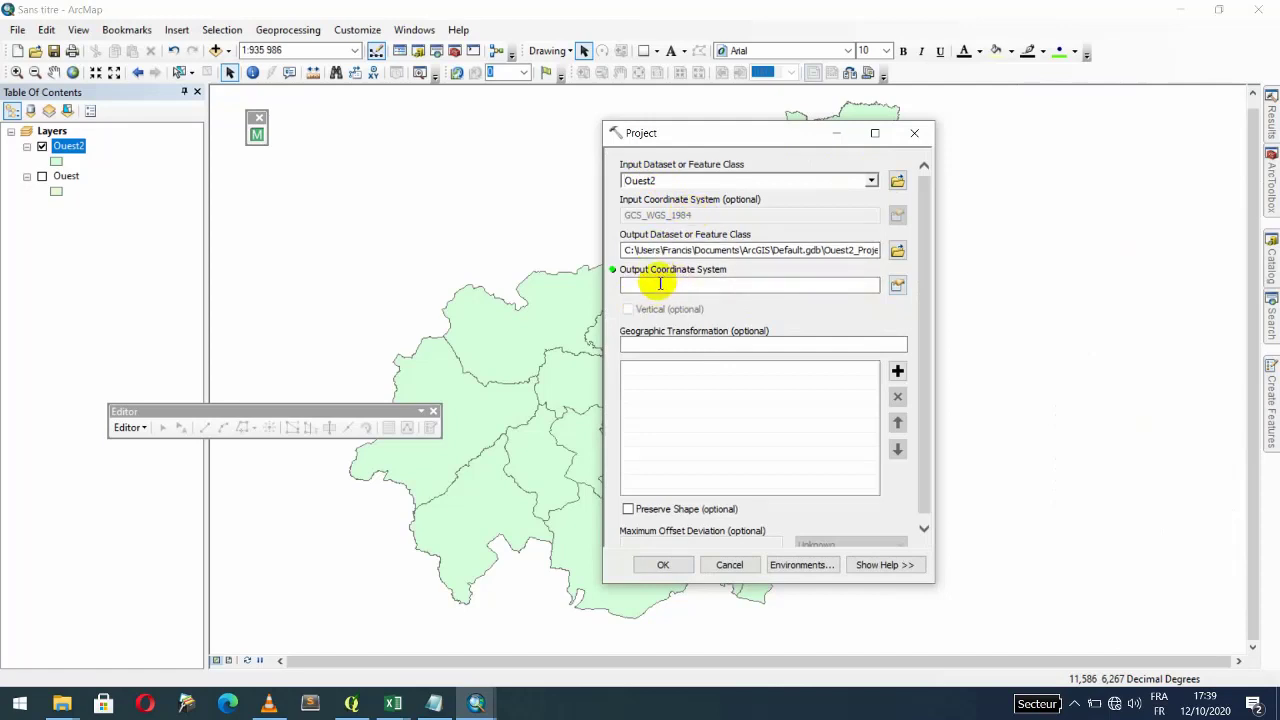
# Step: Set the output coordinate system to WGS 1984 UTM Zone 32N and run the projection
pyautogui.click(896, 287)
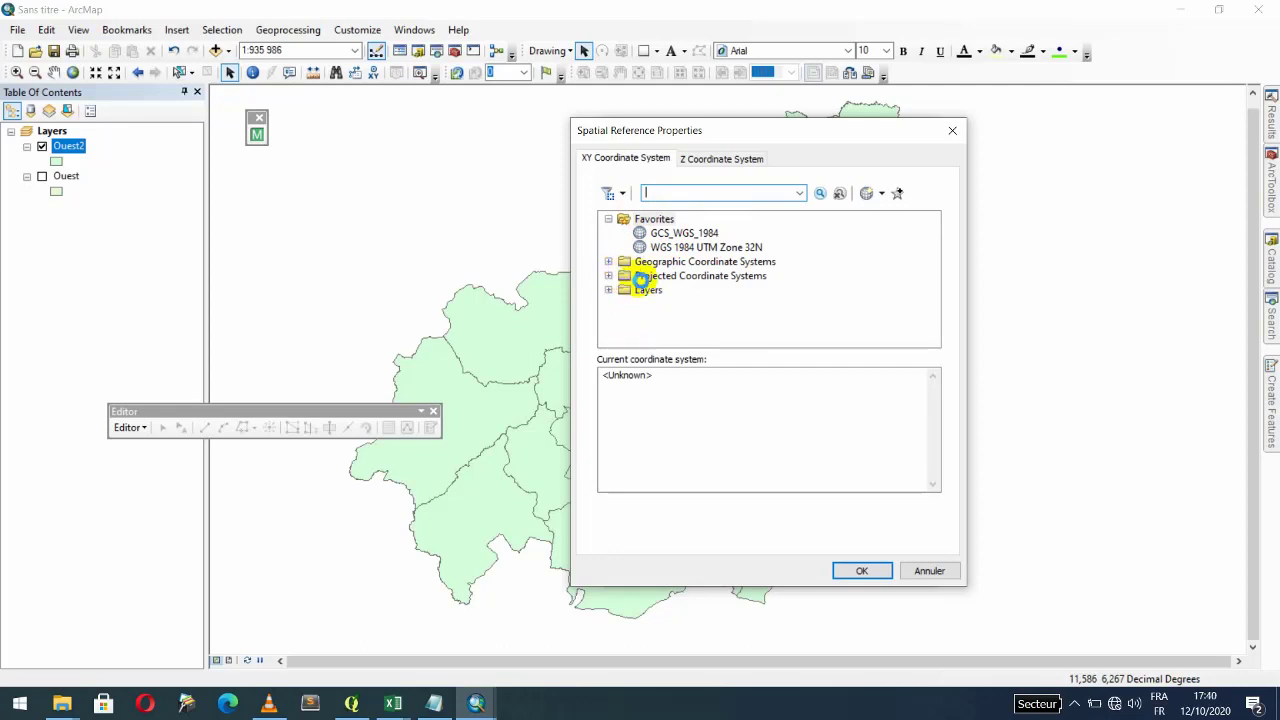
pyautogui.doubleClick(645, 277)
pyautogui.scroll(-2, 700, 286)
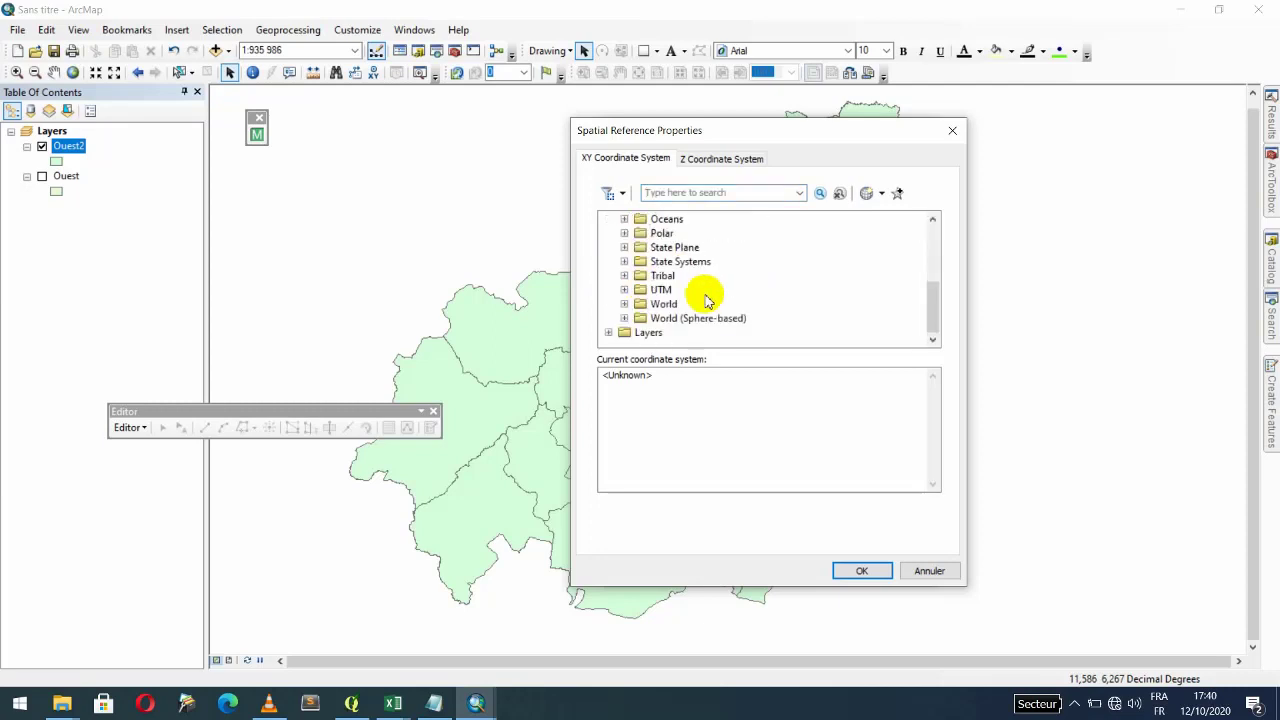
pyautogui.click(625, 290)
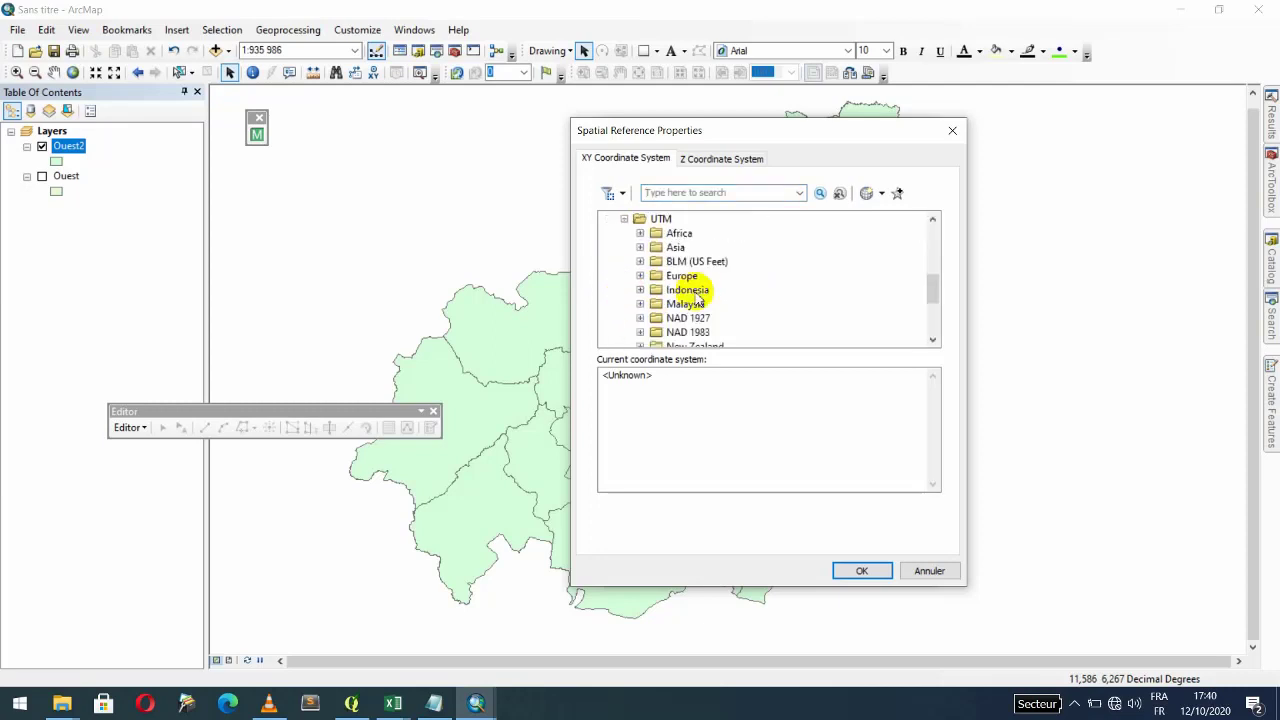
pyautogui.scroll(-2, 680, 275)
pyautogui.scroll(-1, 685, 300)
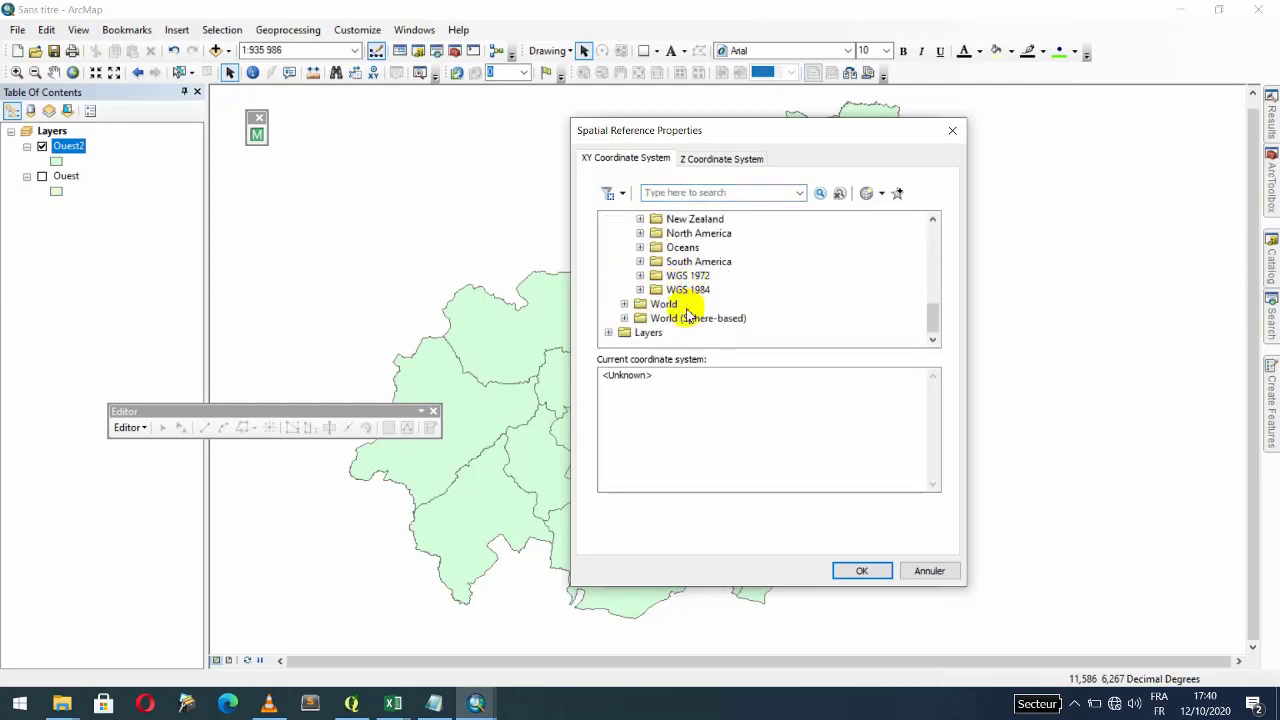
pyautogui.click(640, 289)
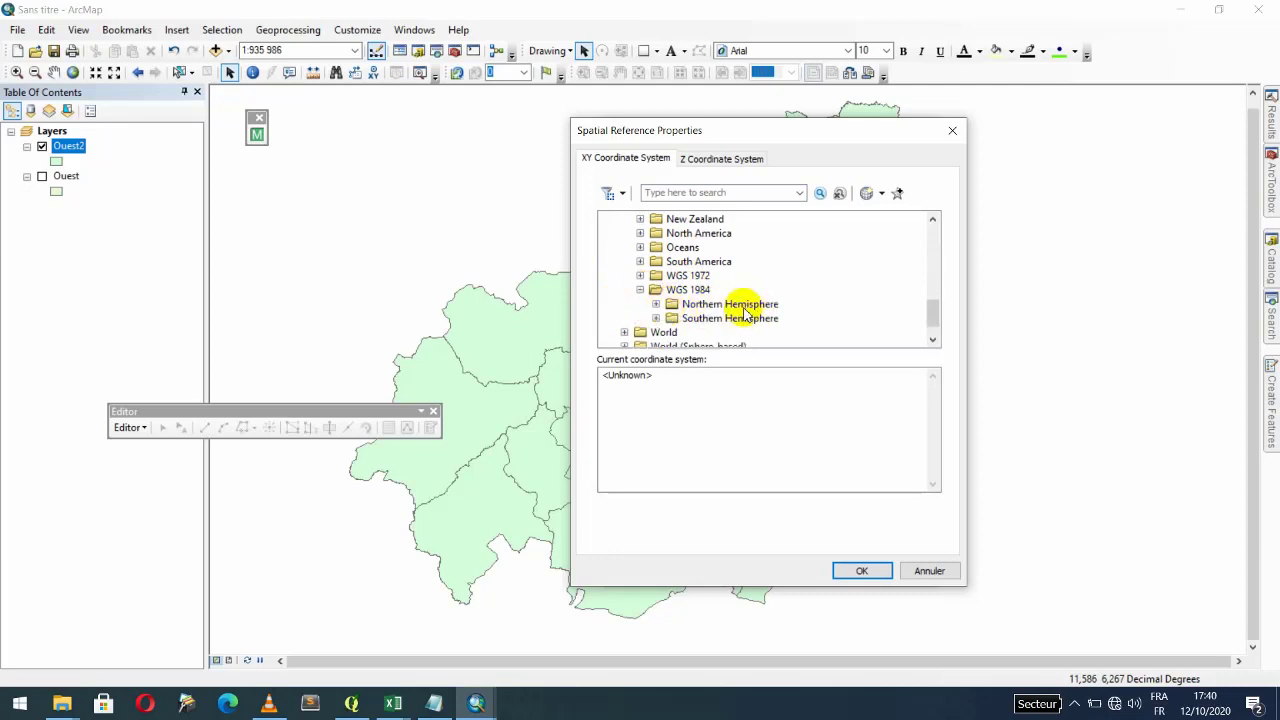
pyautogui.click(656, 304)
pyautogui.scroll(-10, 740, 314)
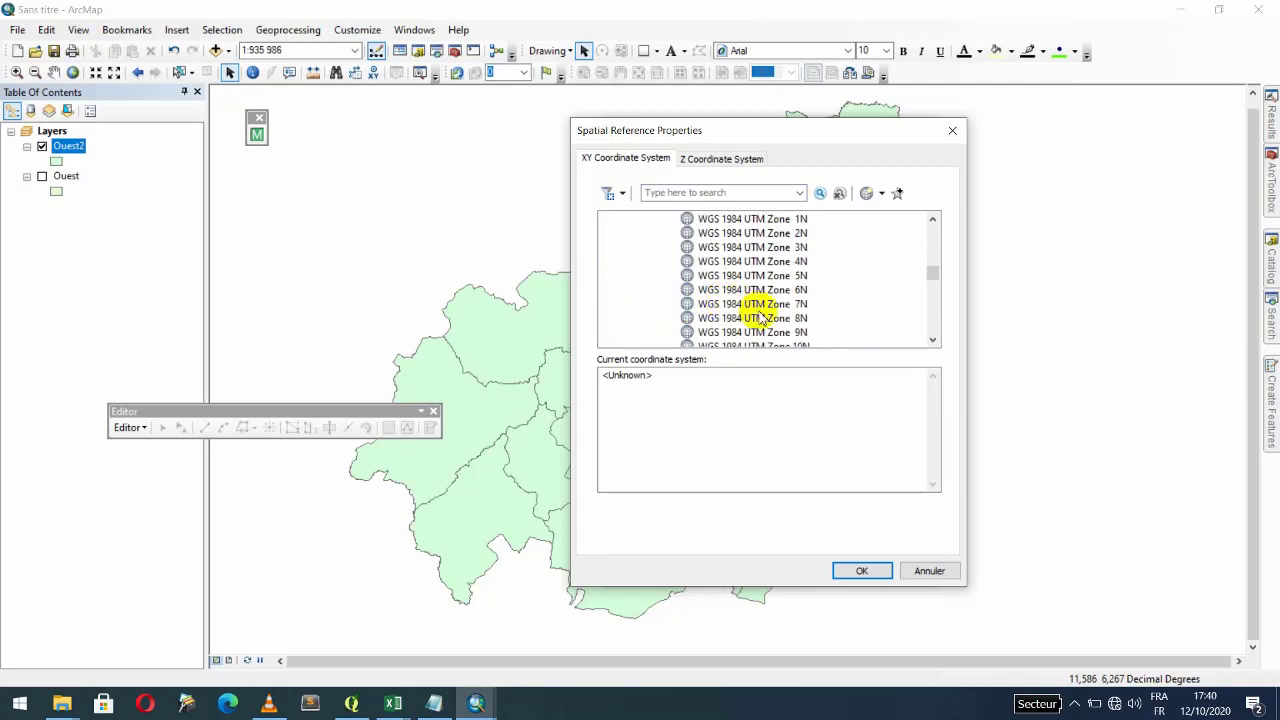
pyautogui.scroll(-1, 806, 327)
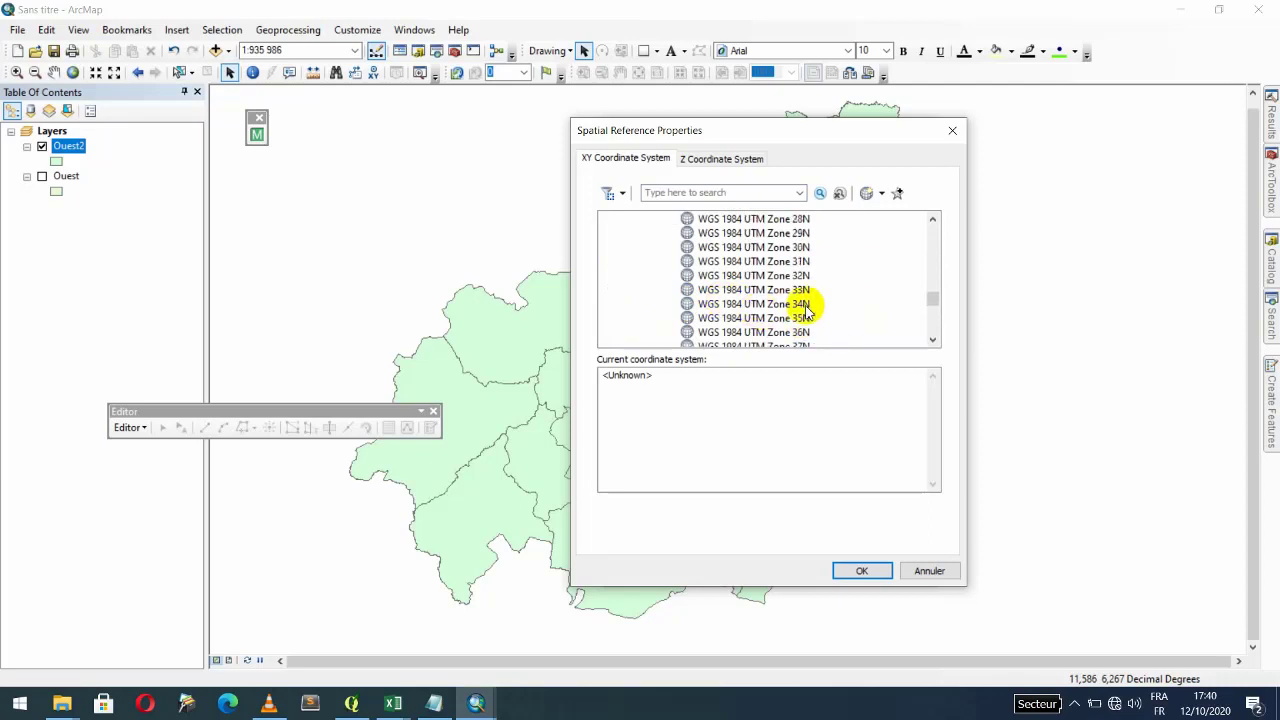
pyautogui.click(778, 277)
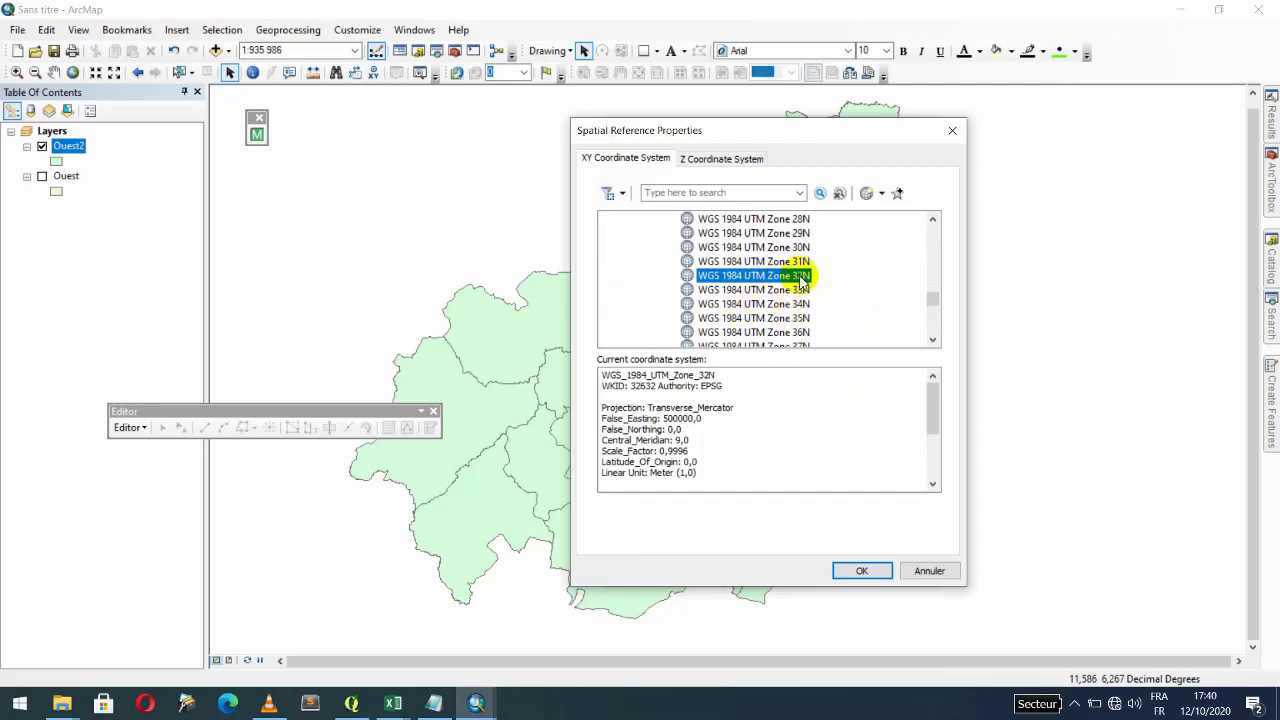
pyautogui.click(862, 570)
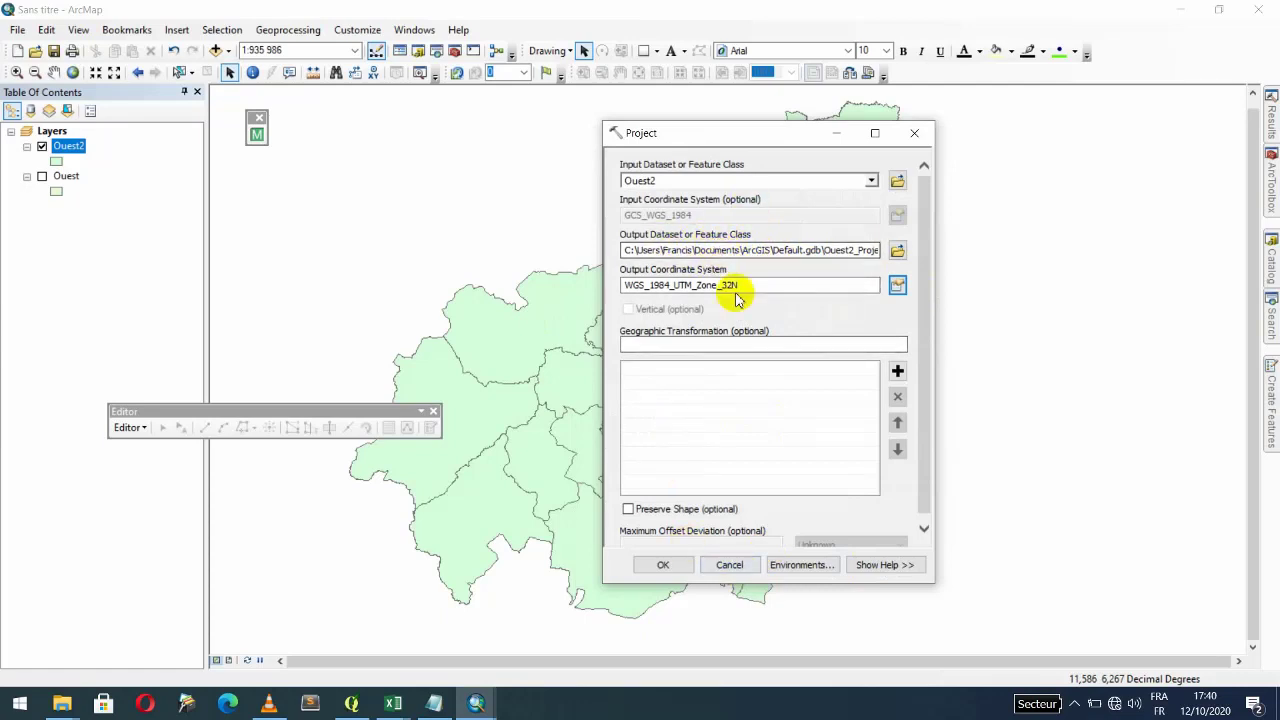
pyautogui.click(660, 566)
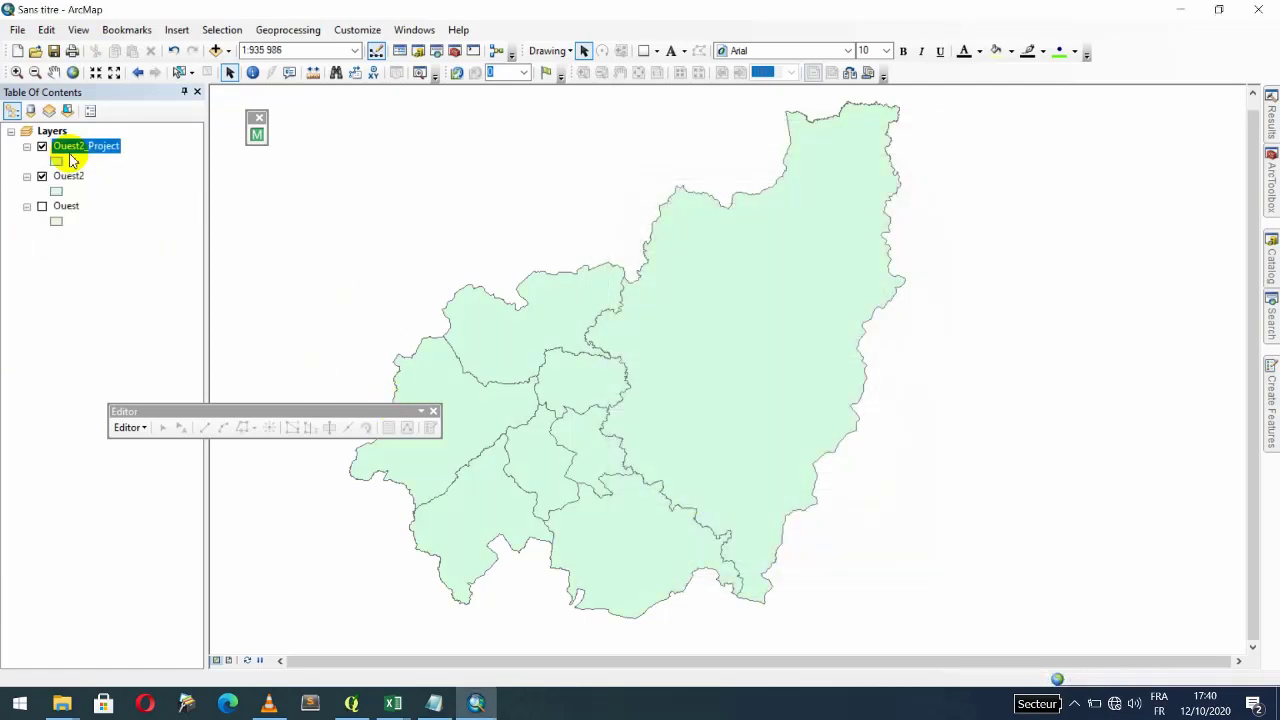
# Step: Open the Ouest2_Project attribute table, then widen and reposition it so that all its fields are in view
pyautogui.rightClick(76, 148)
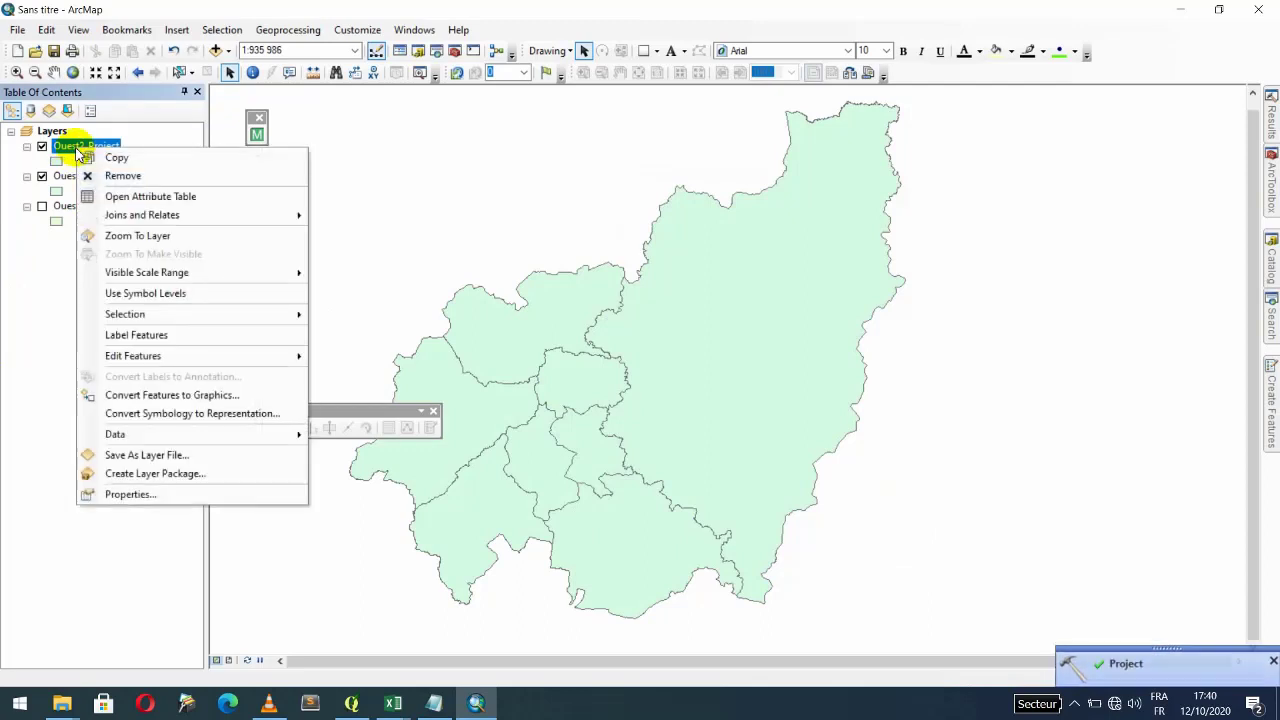
pyautogui.click(180, 198)
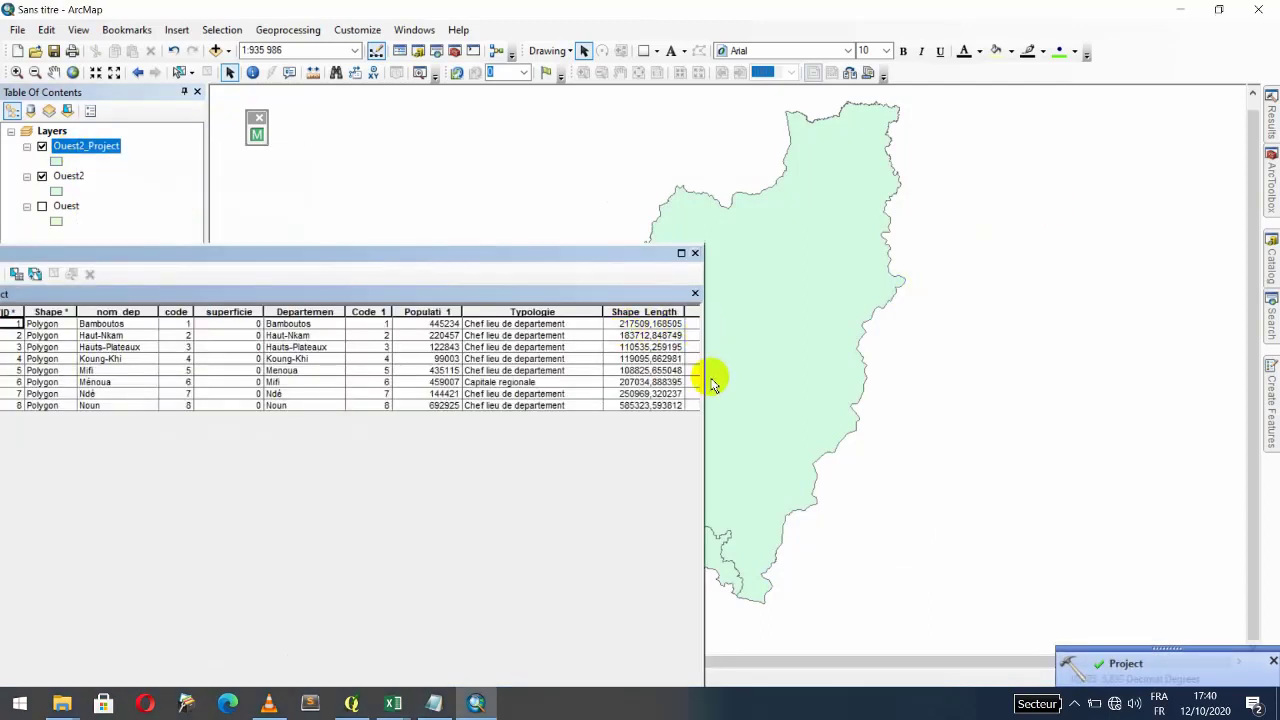
pyautogui.moveTo(706, 368); pyautogui.dragTo(960, 359)
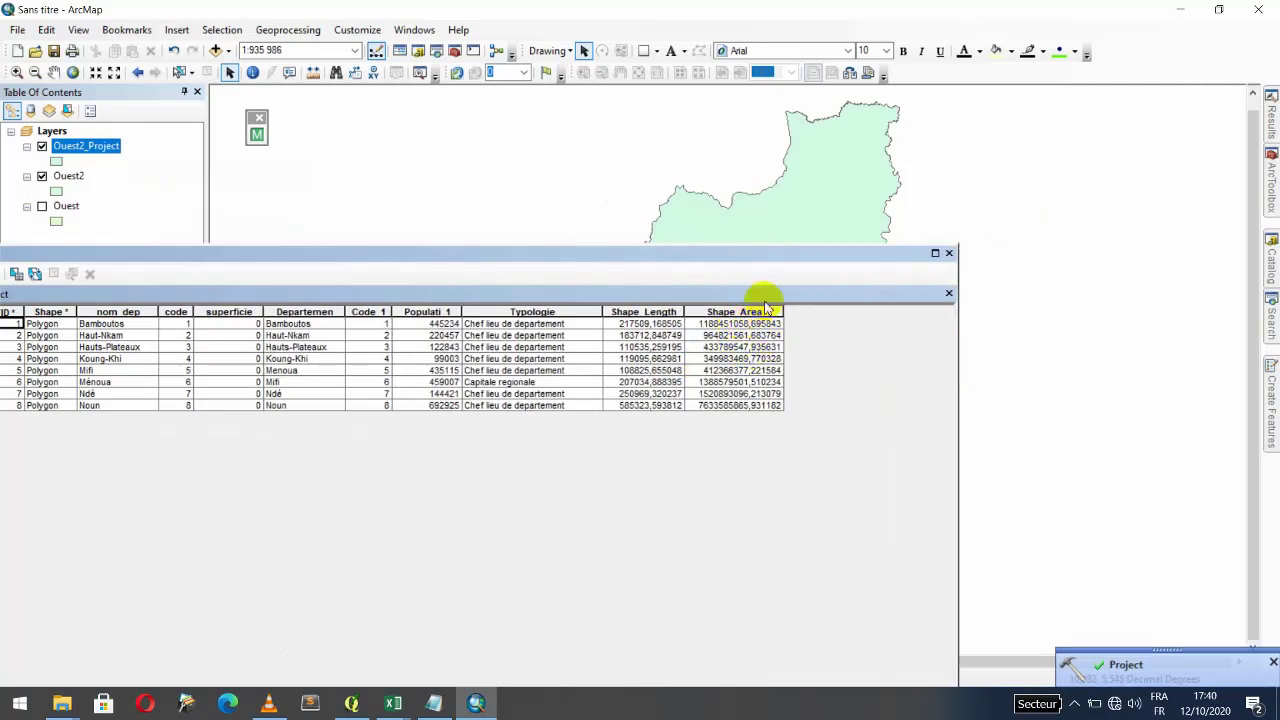
pyautogui.moveTo(471, 250); pyautogui.dragTo(723, 165)
# Step: Add a field named Surface of type Float to the Ouest2_Project table
pyautogui.click(212, 178)
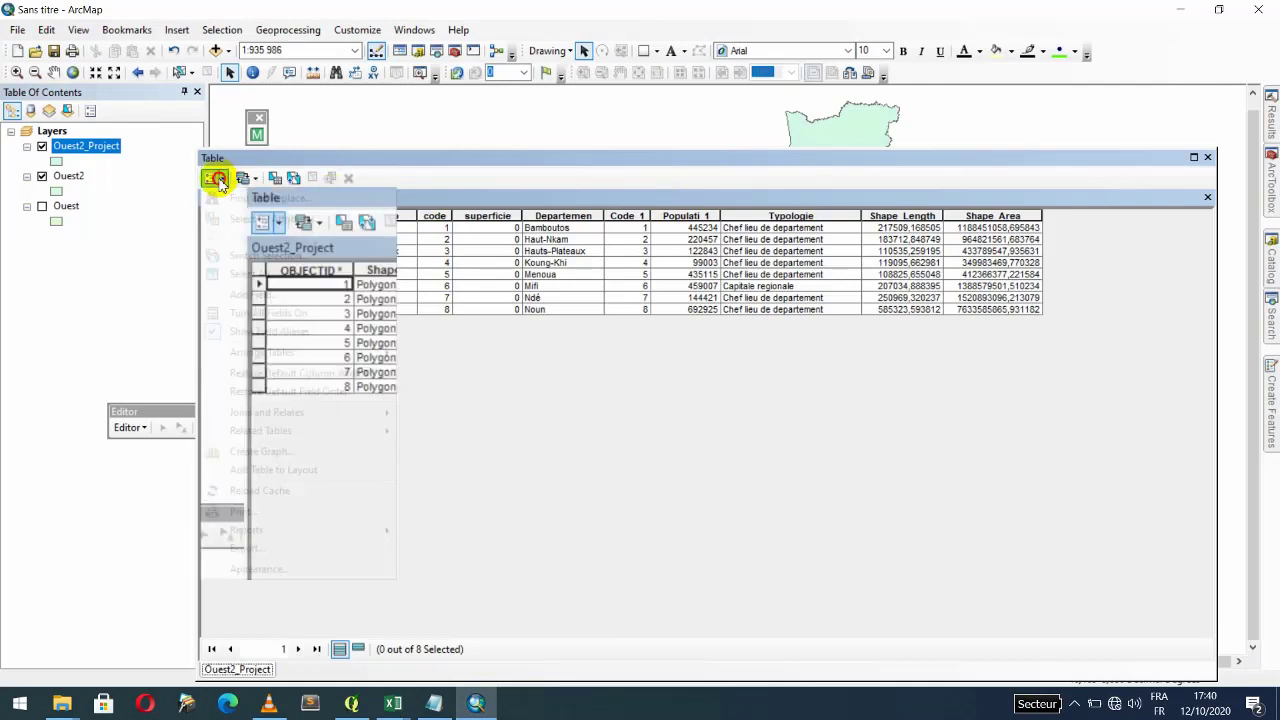
pyautogui.click(257, 295)
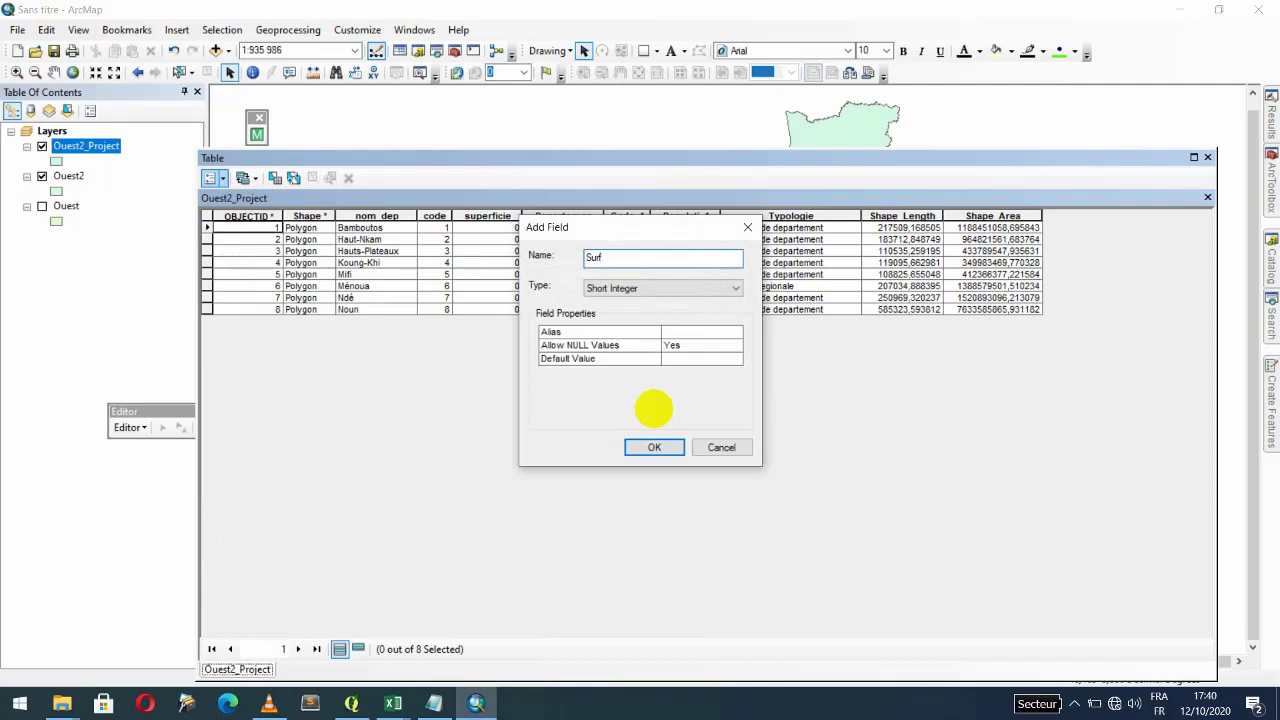
pyautogui.write('Surface')
pyautogui.click(648, 288)
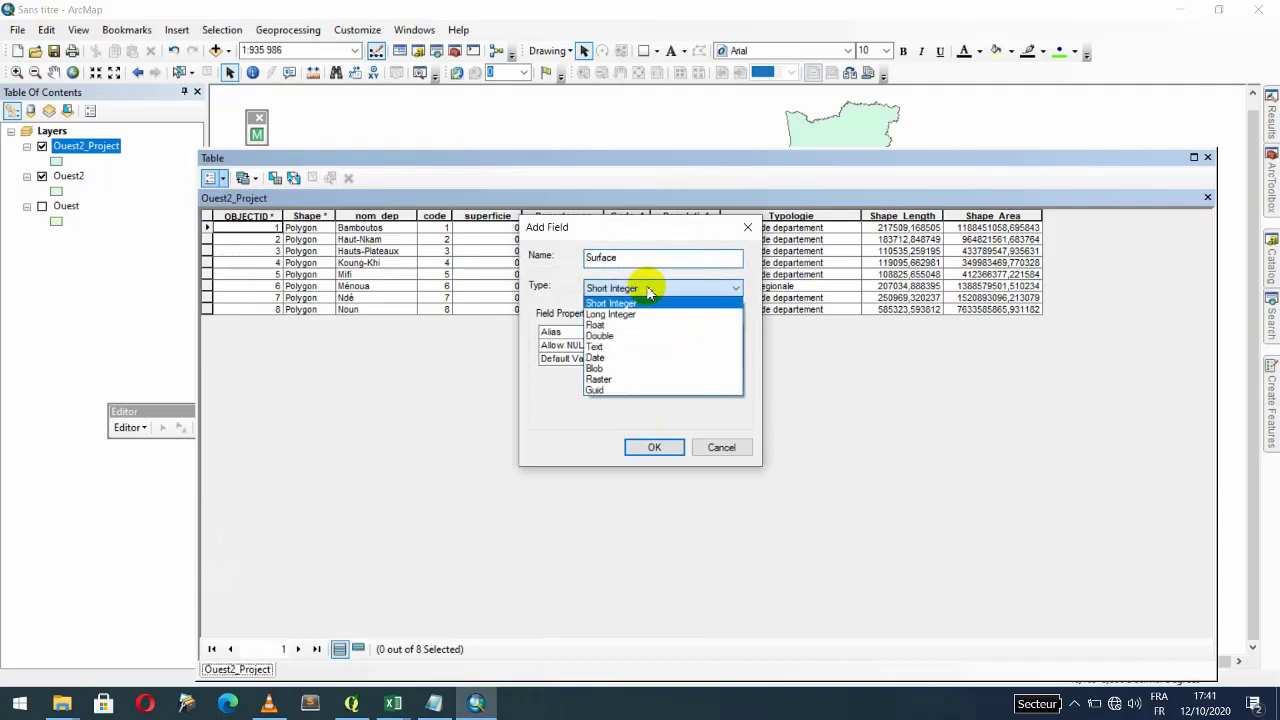
pyautogui.click(602, 326)
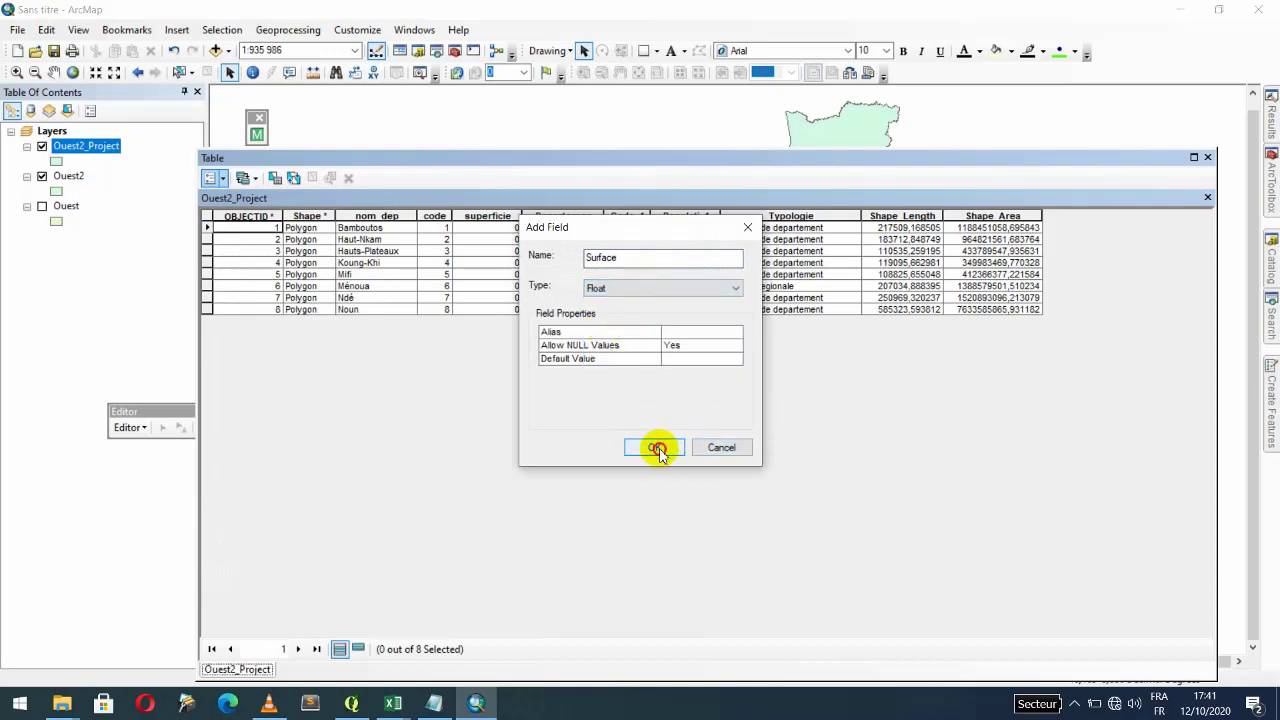
pyautogui.click(655, 448)
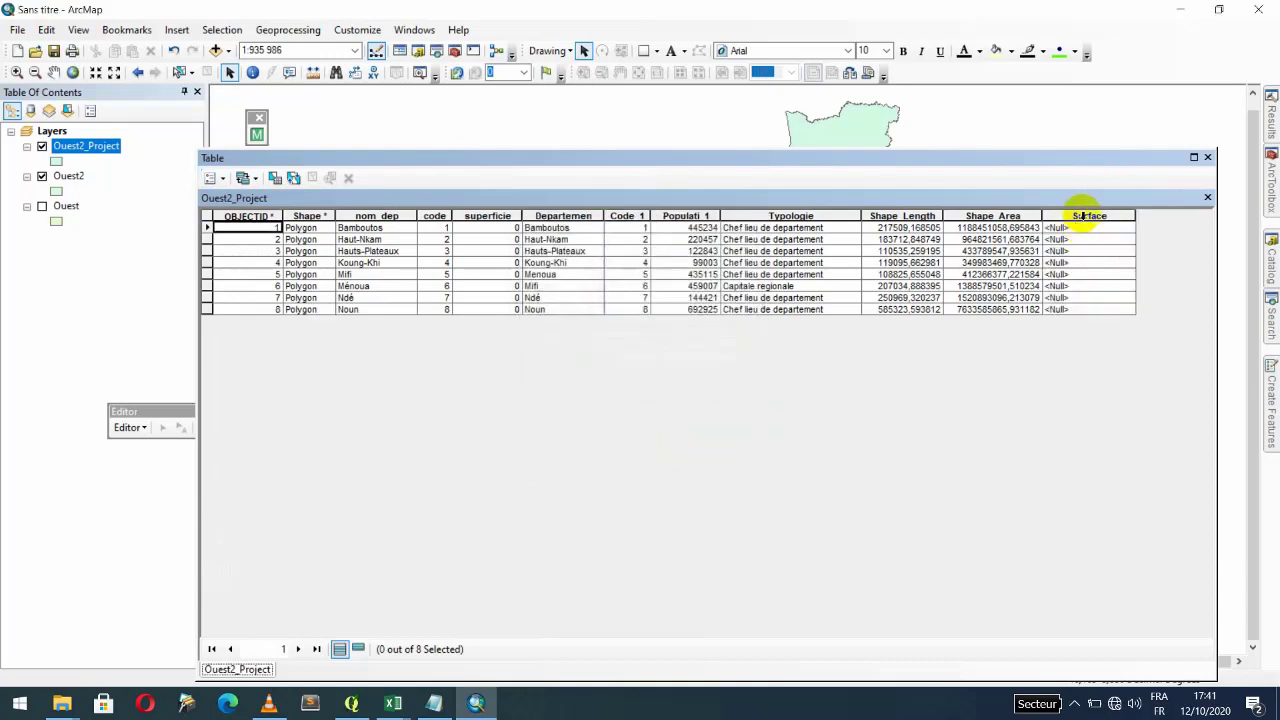
pyautogui.click(1084, 216)
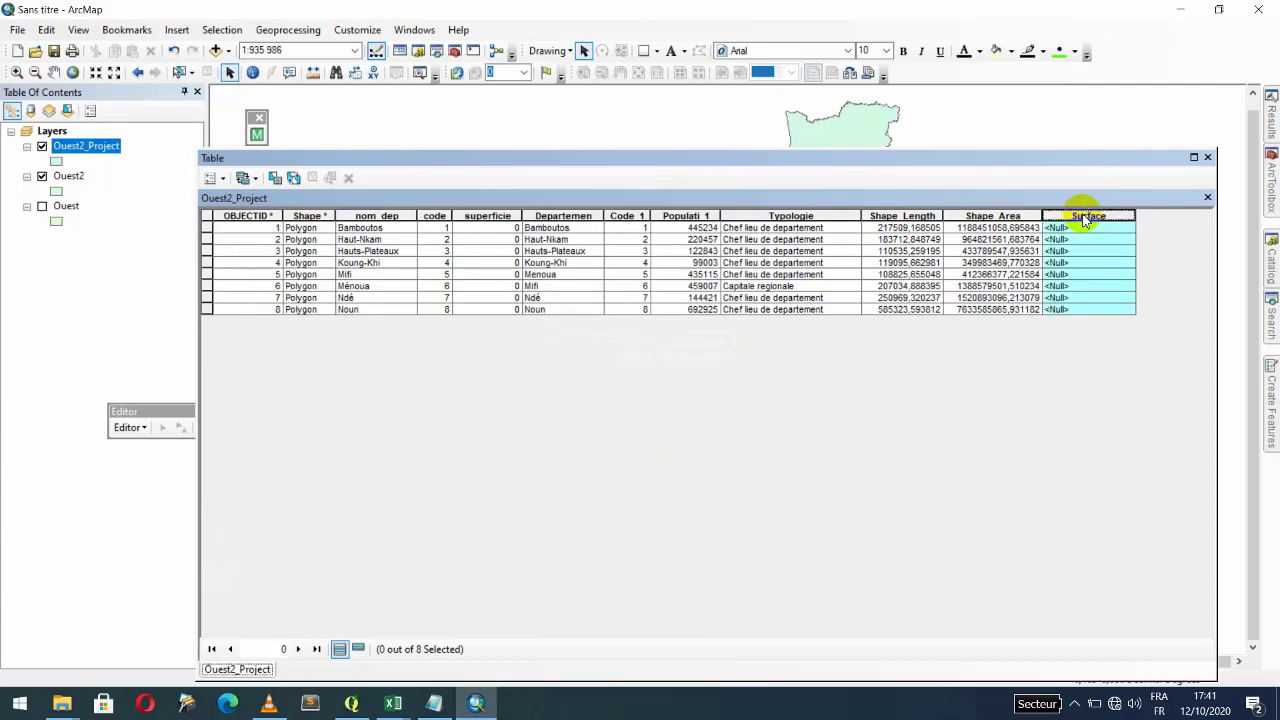
pyautogui.rightClick(1084, 220)
pyautogui.click(1112, 318)
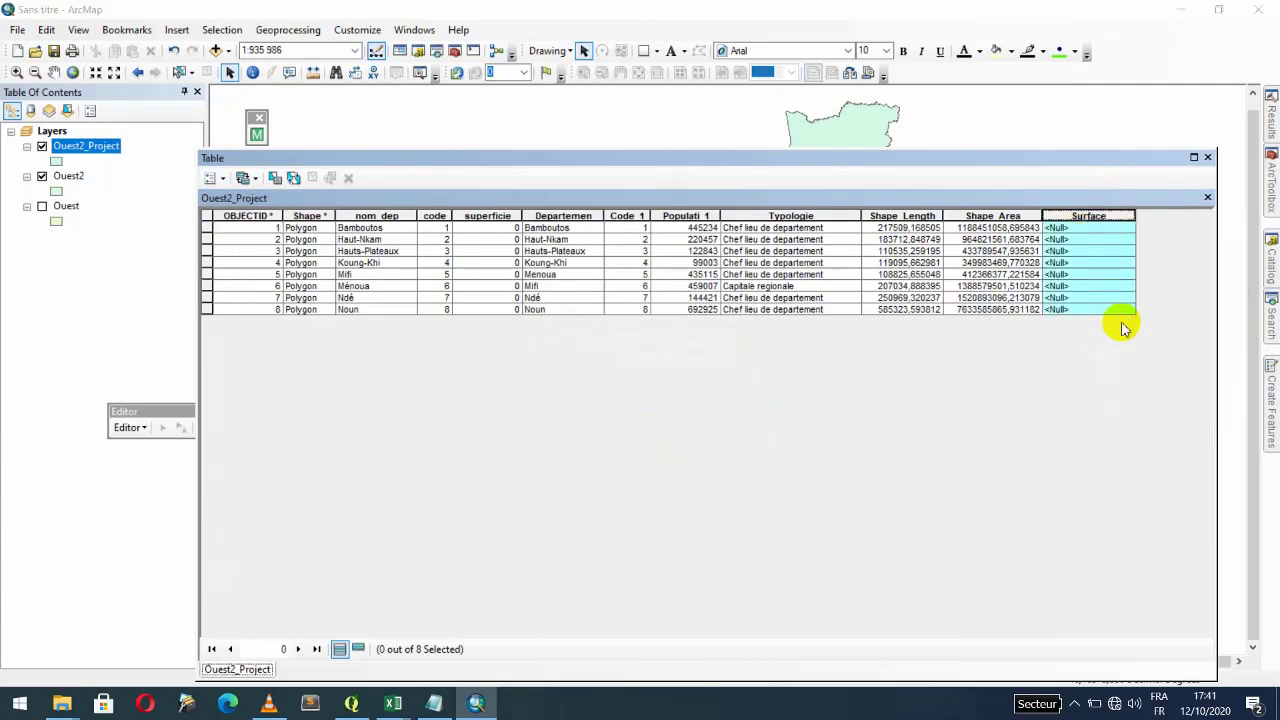
pyautogui.click(820, 112)
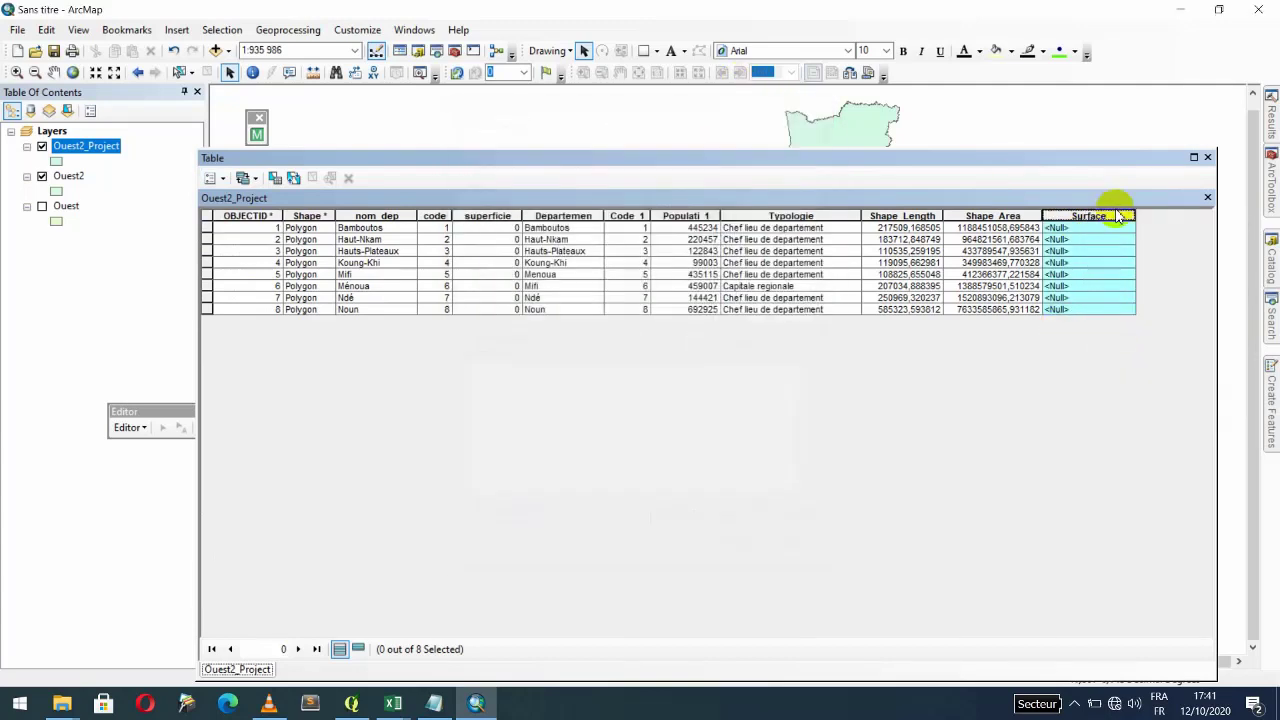
# Step: Calculate the Surface field's geometry as area in square kilometers, using the data source's coordinate system
pyautogui.rightClick(1096, 219)
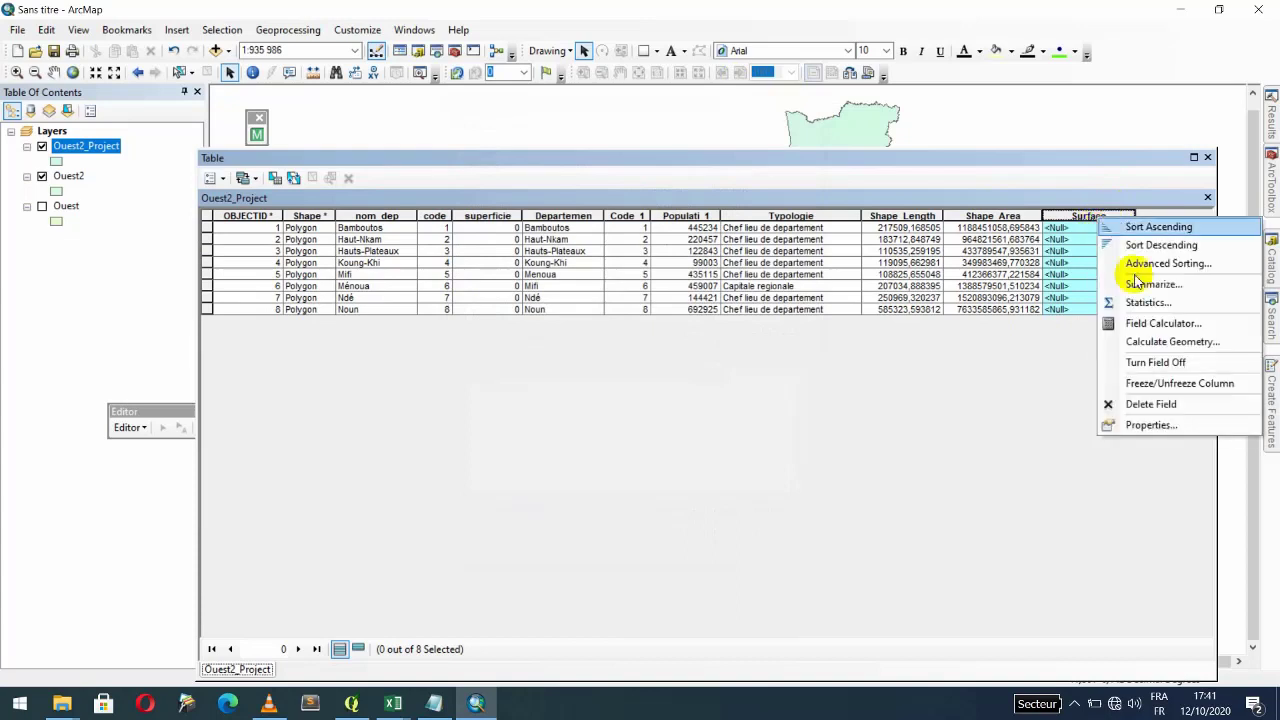
pyautogui.click(1155, 343)
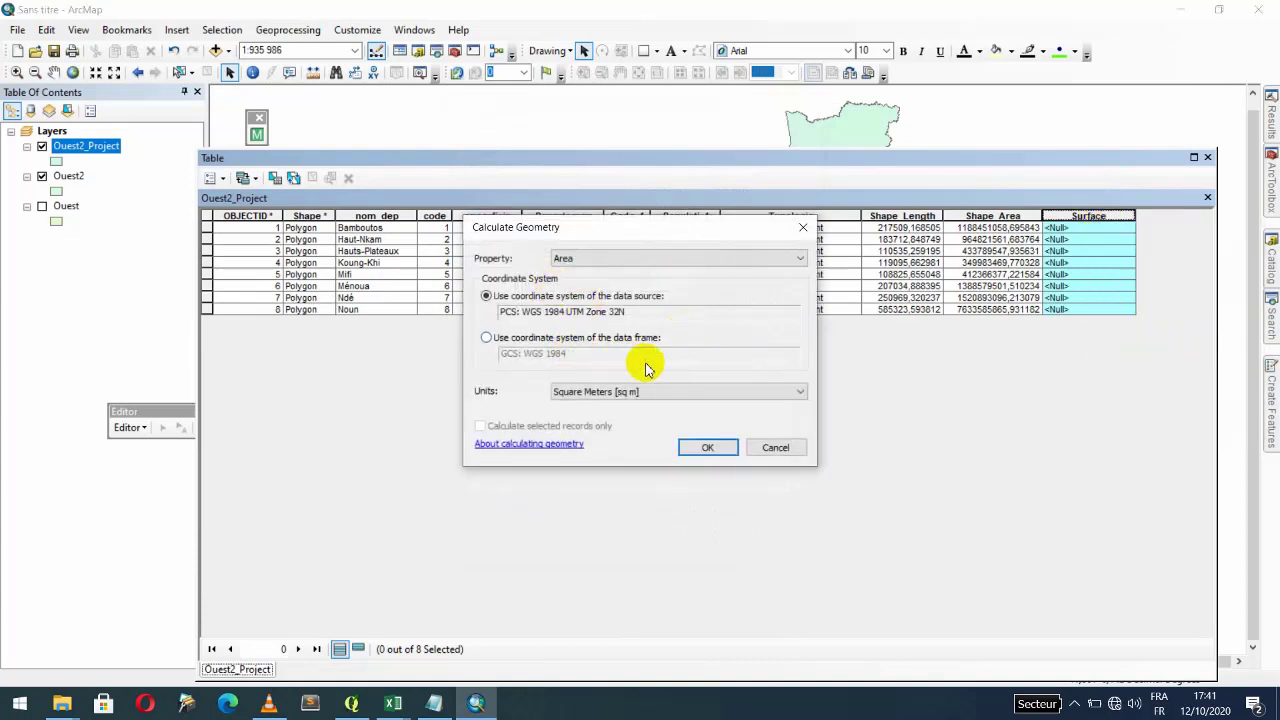
pyautogui.click(600, 391)
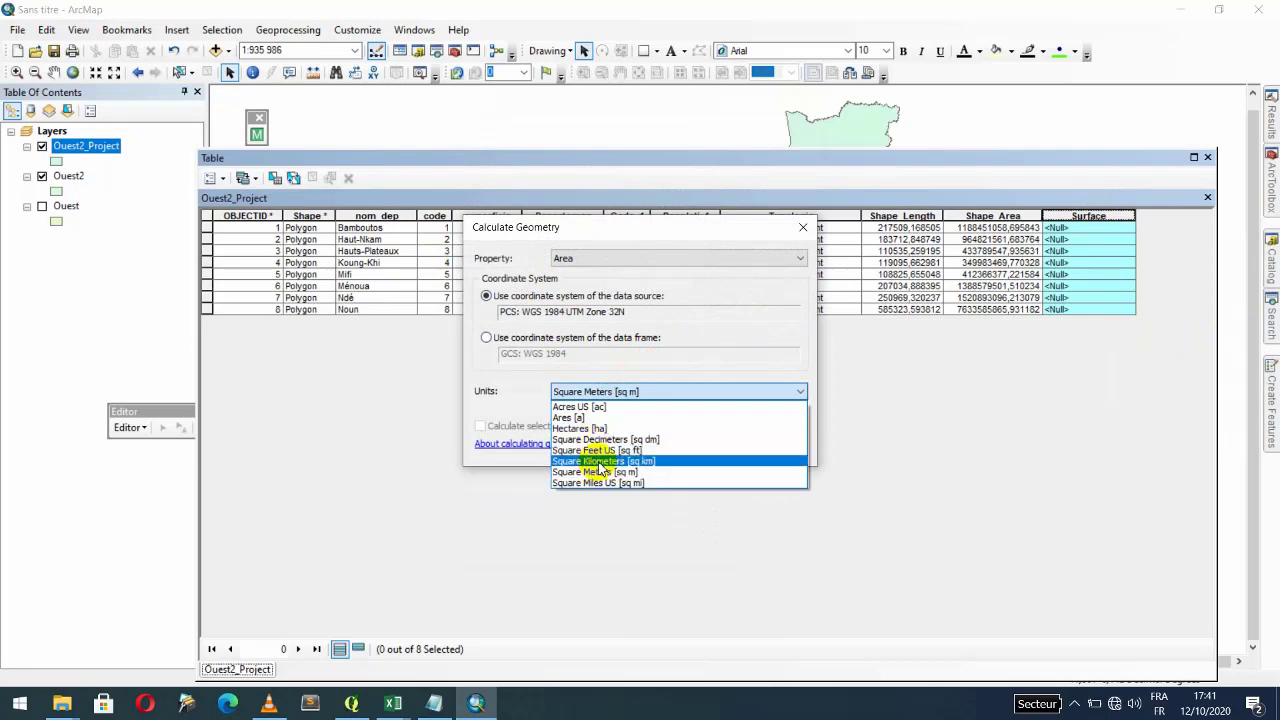
pyautogui.click(599, 461)
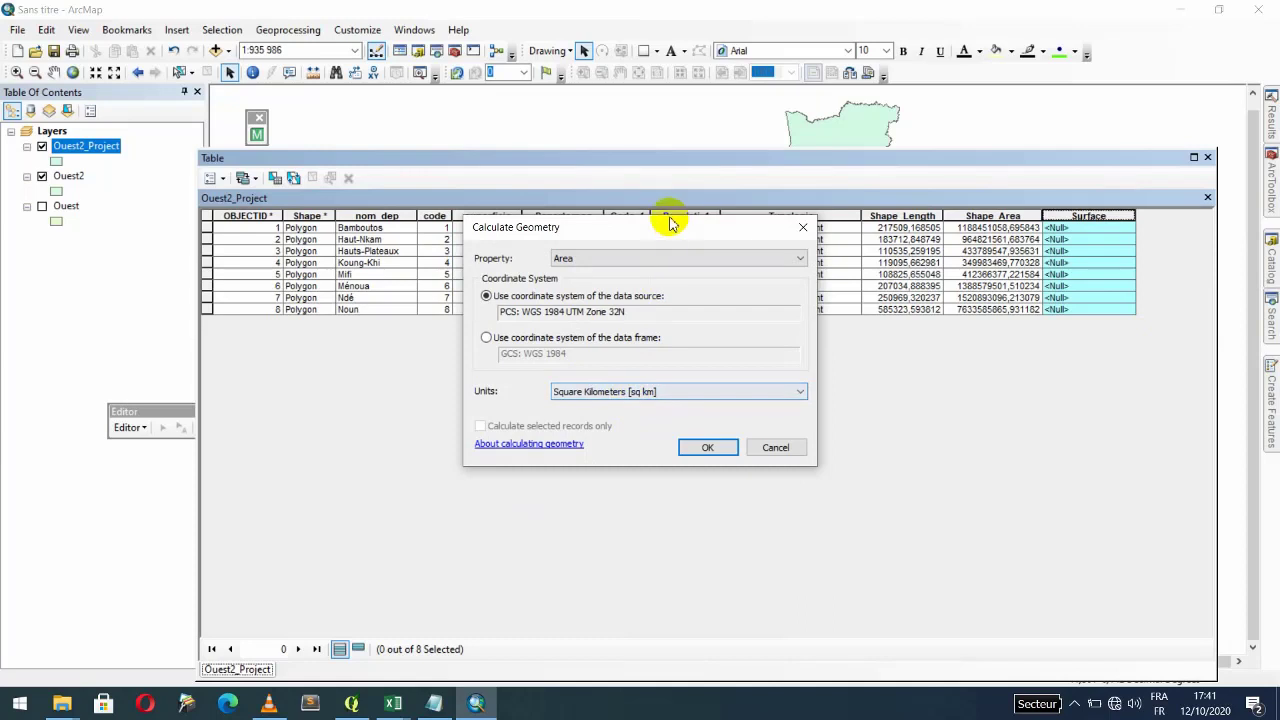
pyautogui.moveTo(668, 235); pyautogui.dragTo(642, 237)
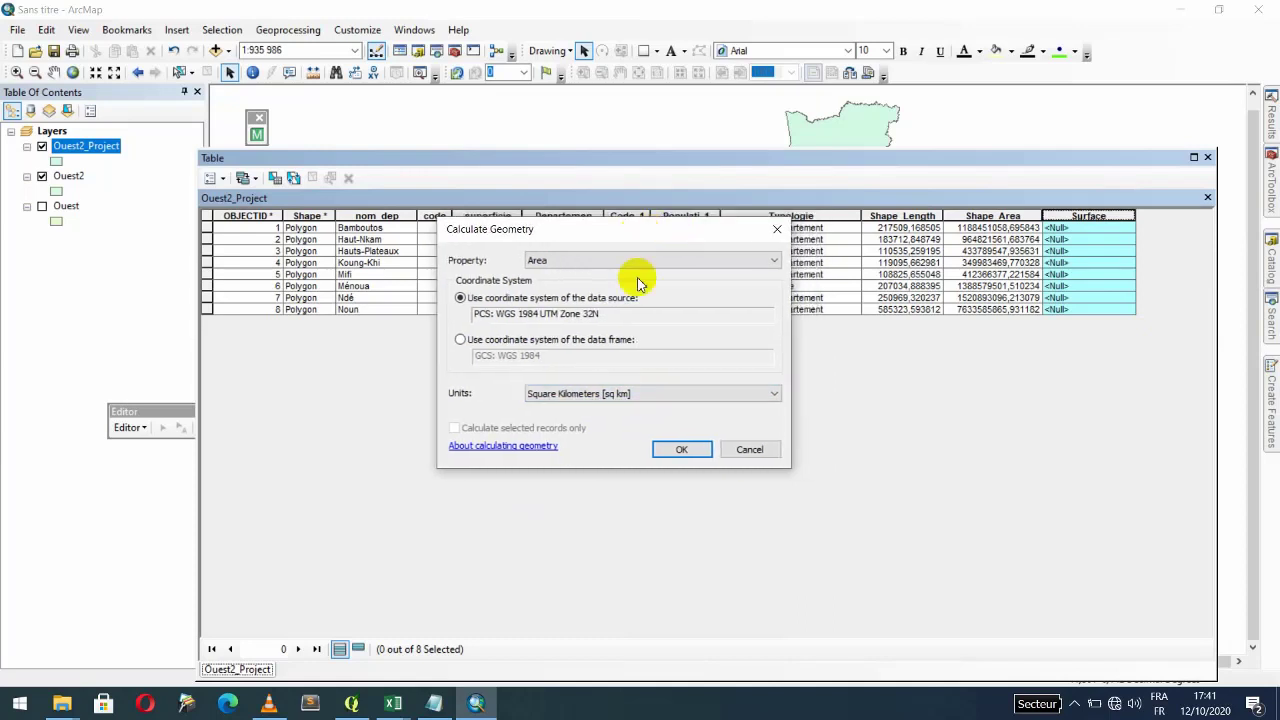
pyautogui.click(683, 450)
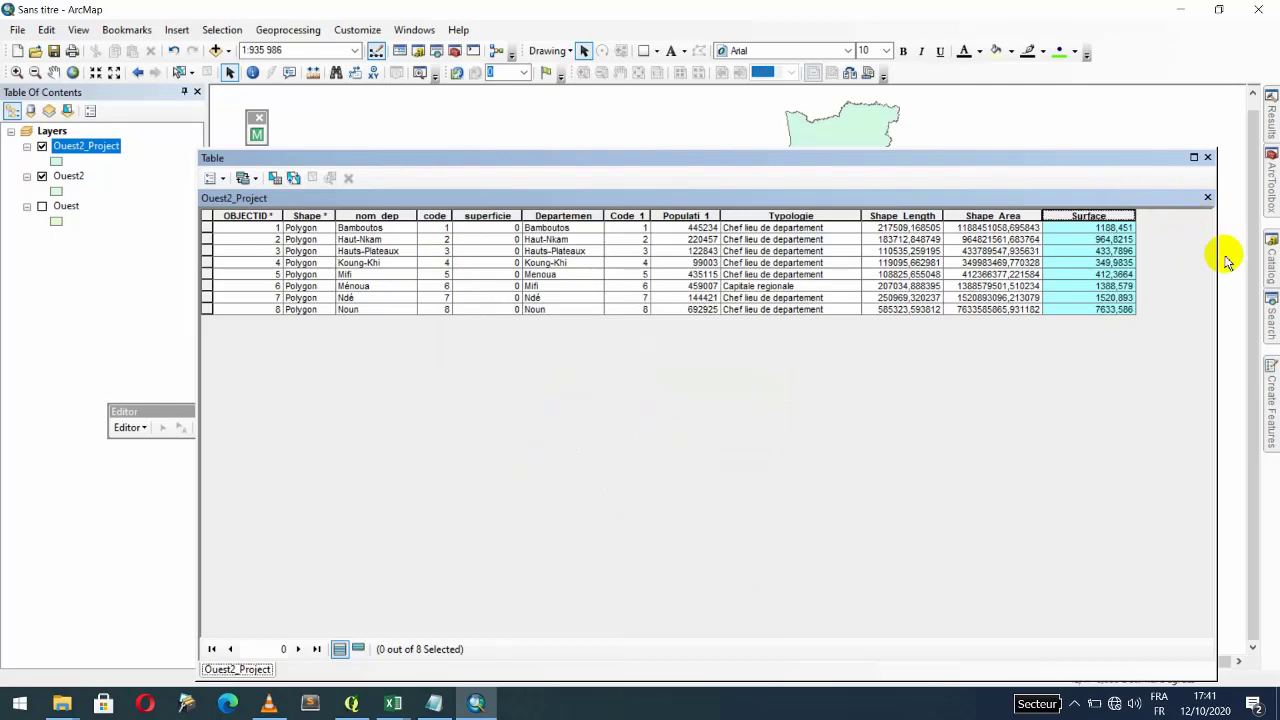
# Step: Add a field named densite of type Short Integer to the Ouest2_Project table
pyautogui.click(1082, 164)
pyautogui.moveTo(844, 138); pyautogui.dragTo(930, 134)
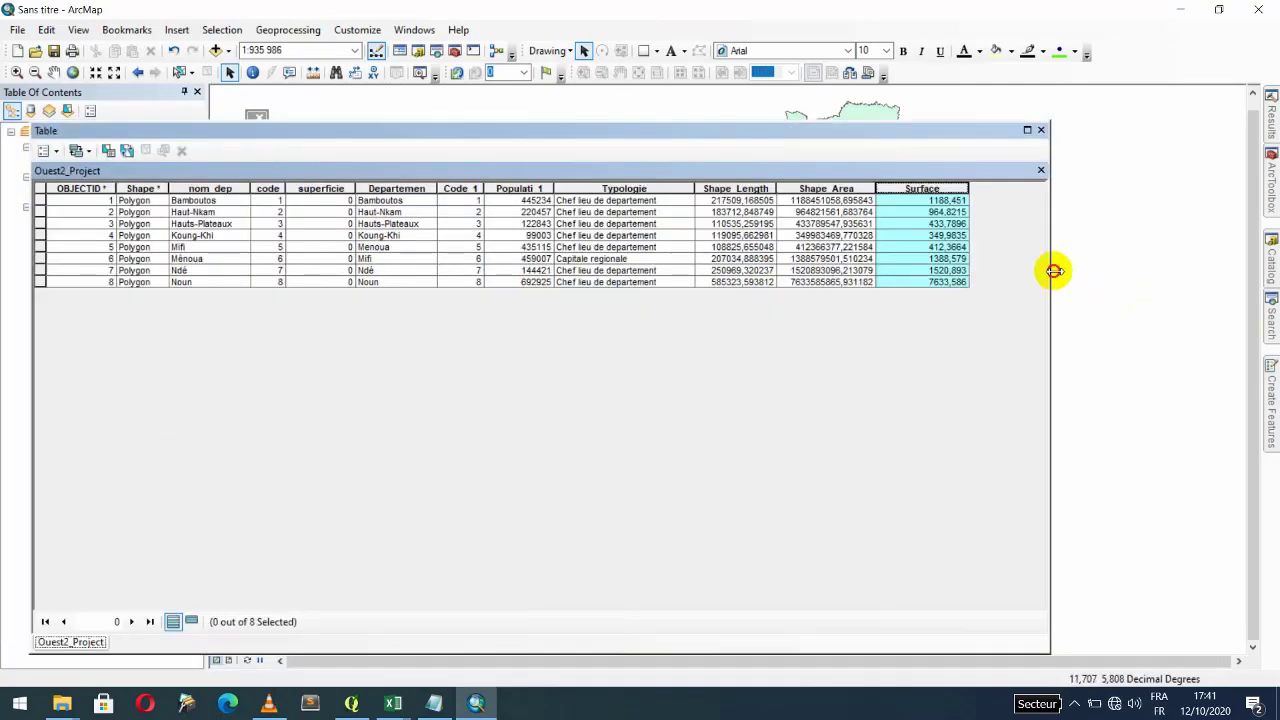
pyautogui.moveTo(1055, 270); pyautogui.dragTo(1138, 265)
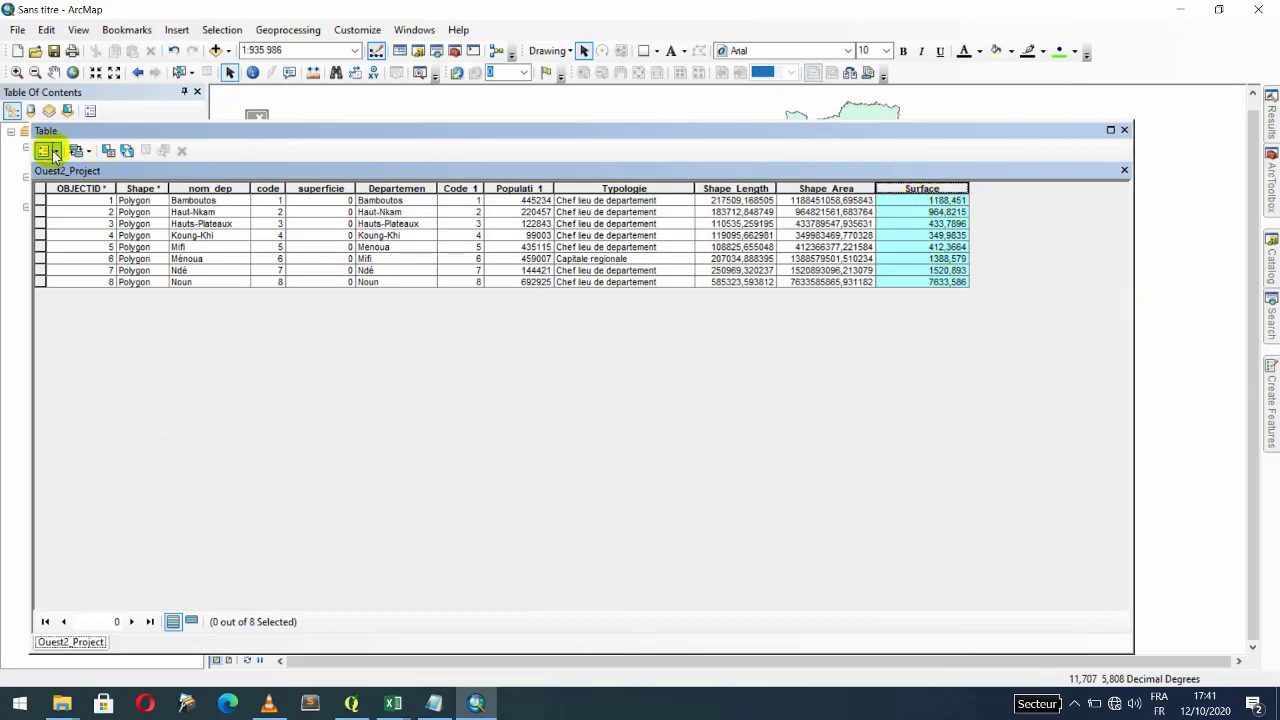
pyautogui.click(56, 152)
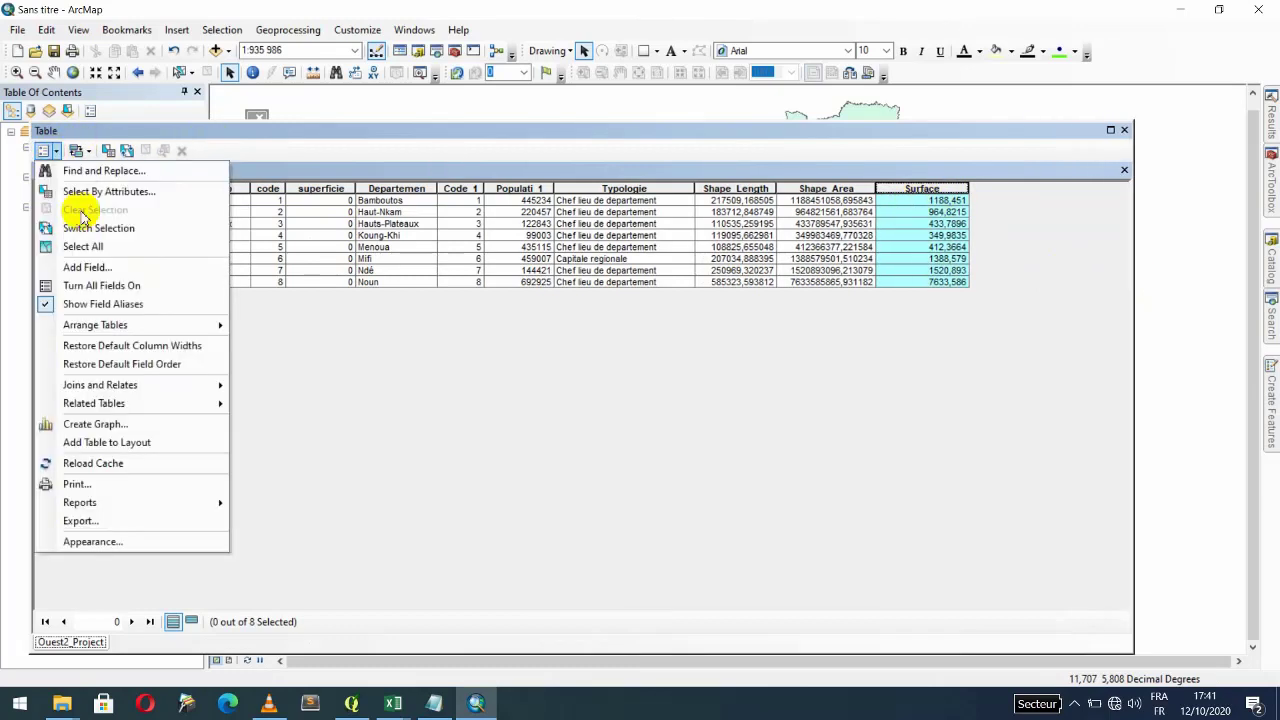
pyautogui.click(94, 266)
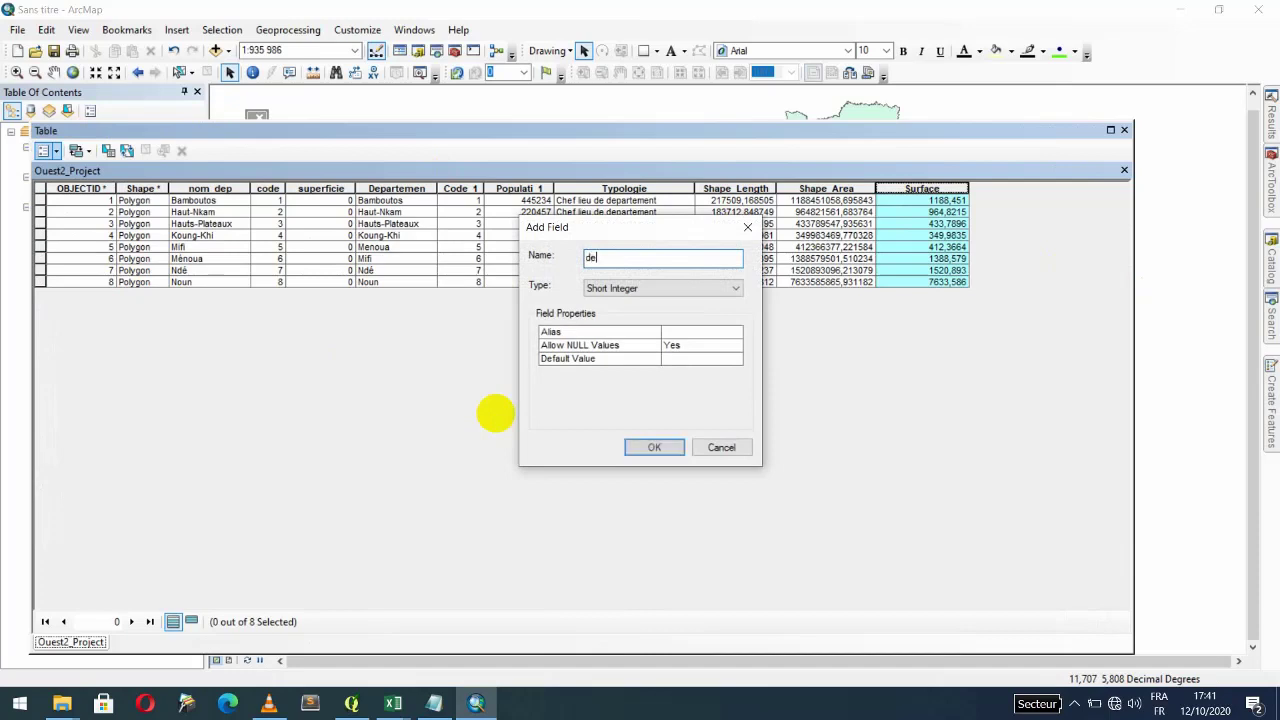
pyautogui.click(620, 287)
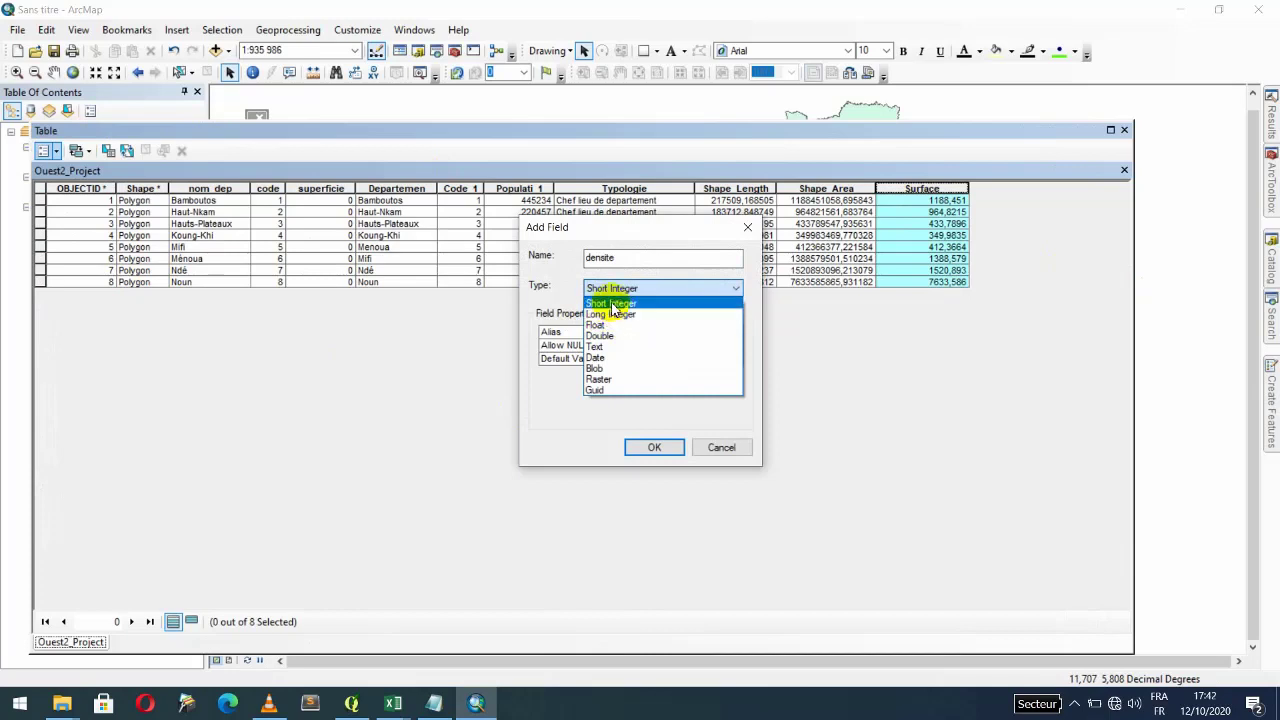
pyautogui.click(612, 305)
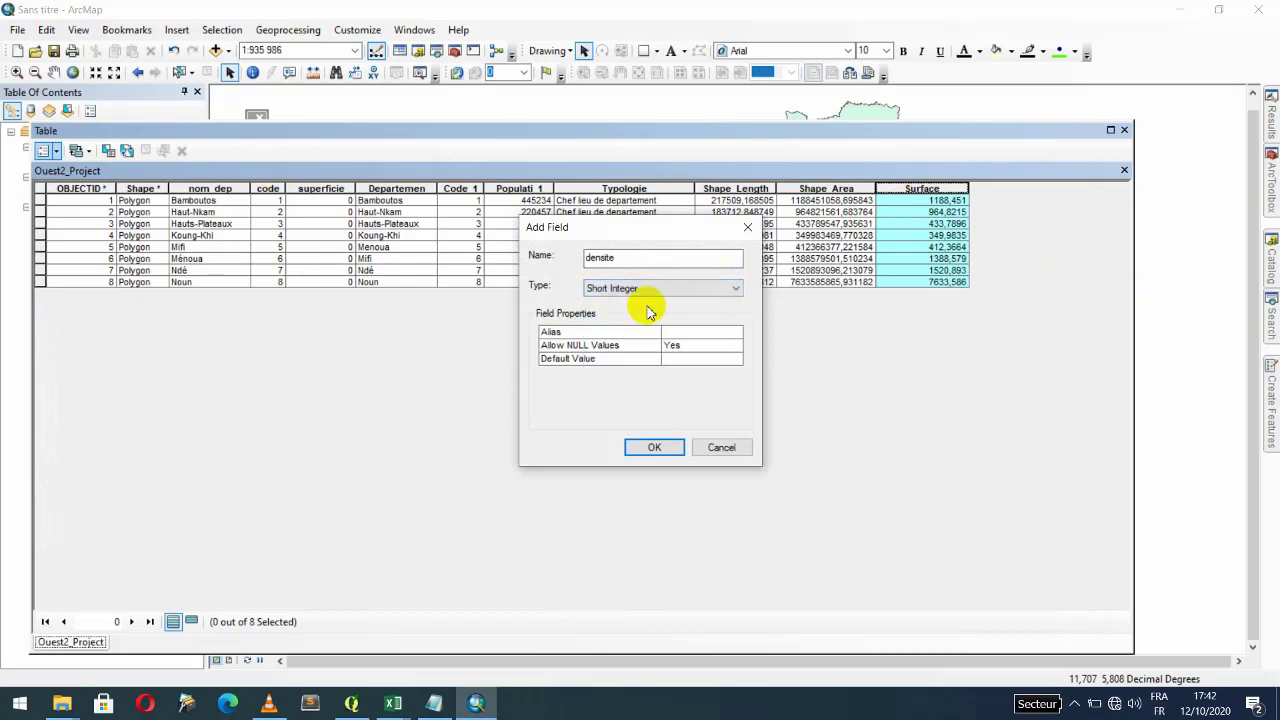
pyautogui.moveTo(643, 229); pyautogui.dragTo(637, 284)
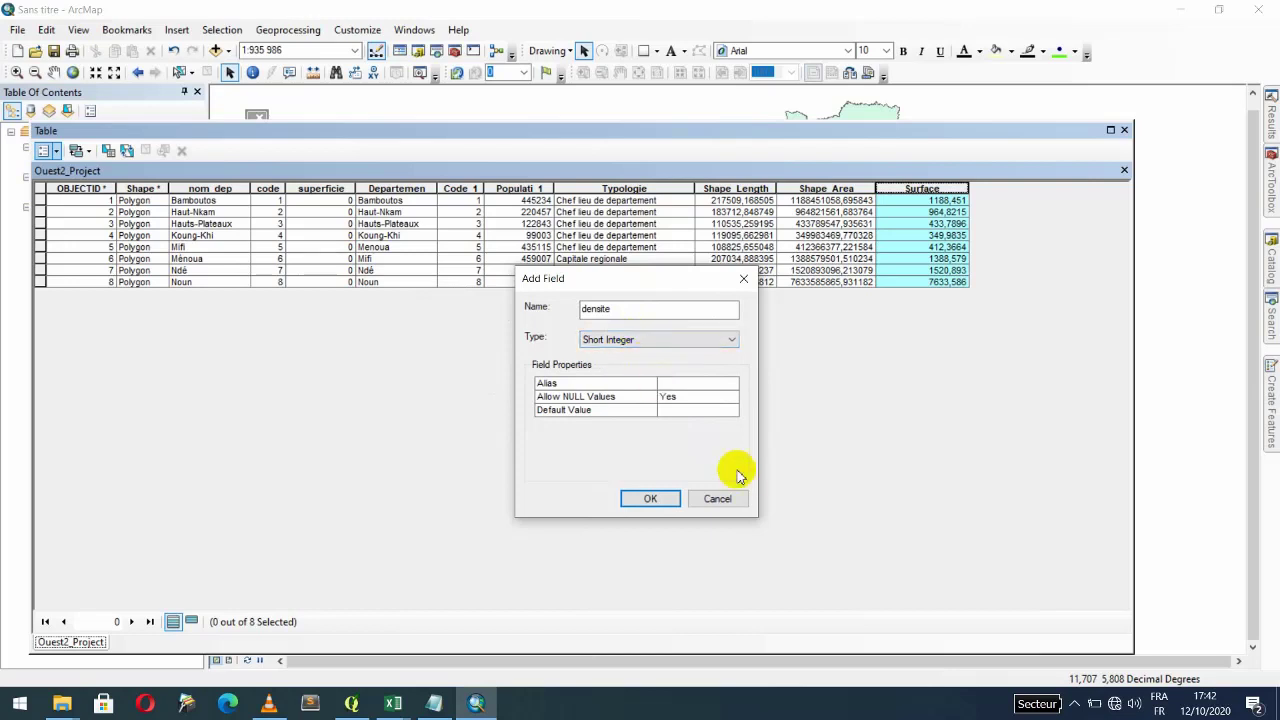
pyautogui.click(643, 500)
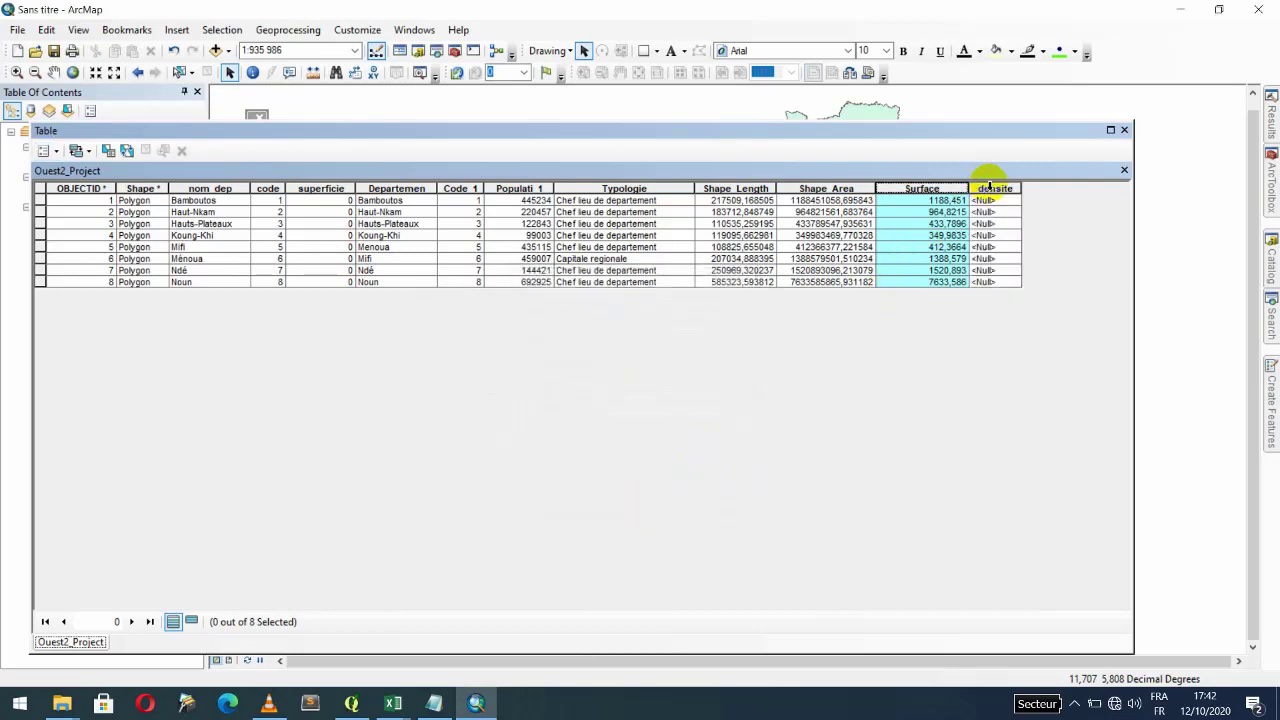
# Step: Select the densite column and check the density formula in the open Bloc-notes note before returning to ArcMap
pyautogui.click(990, 188)
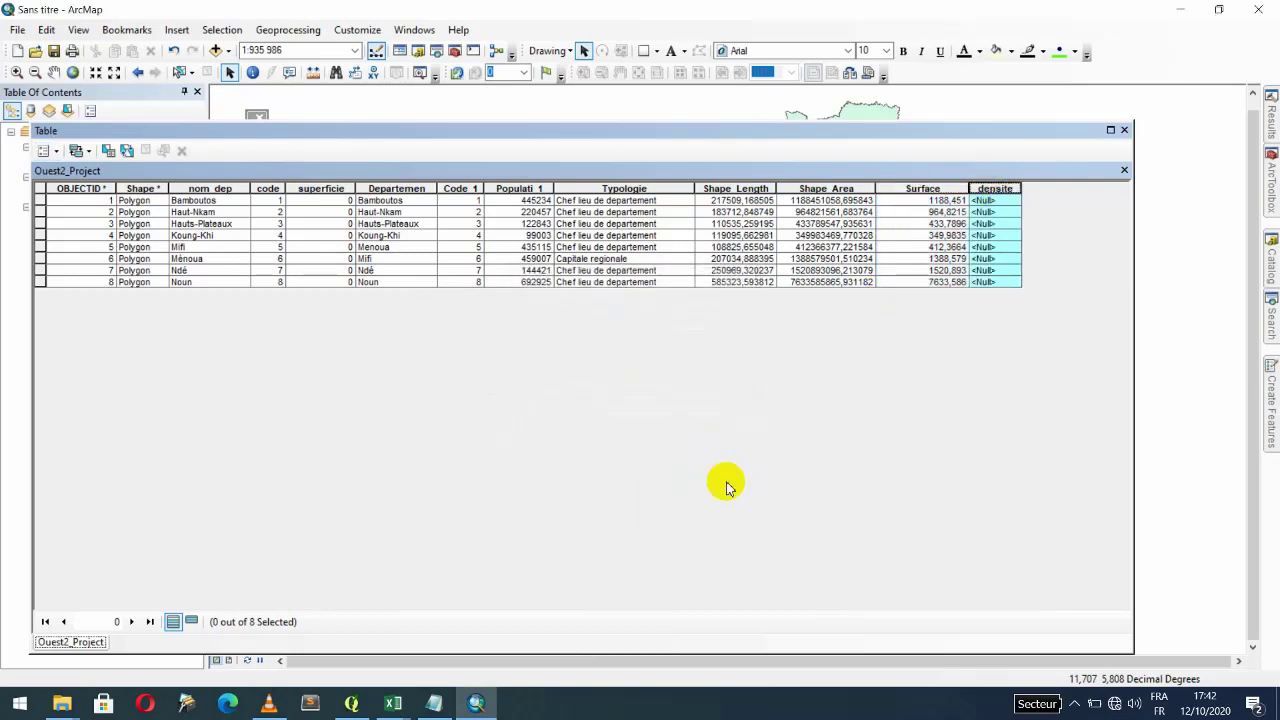
pyautogui.click(427, 705)
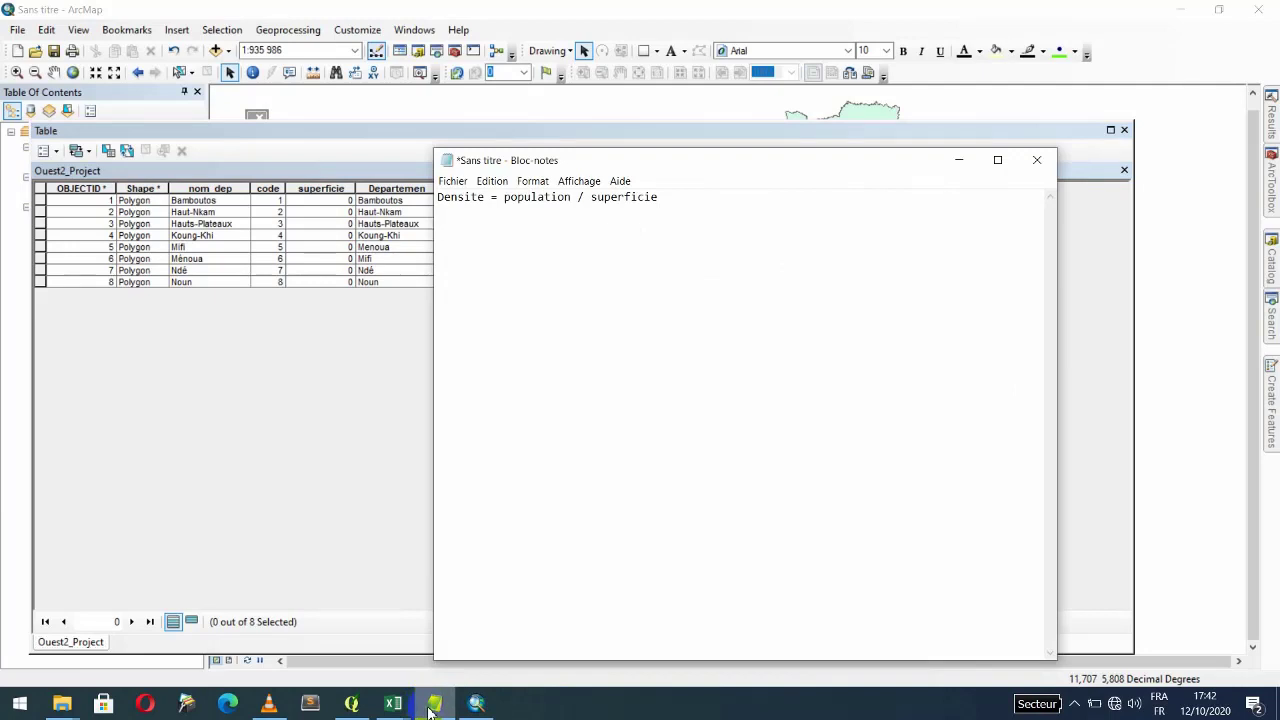
pyautogui.click(432, 705)
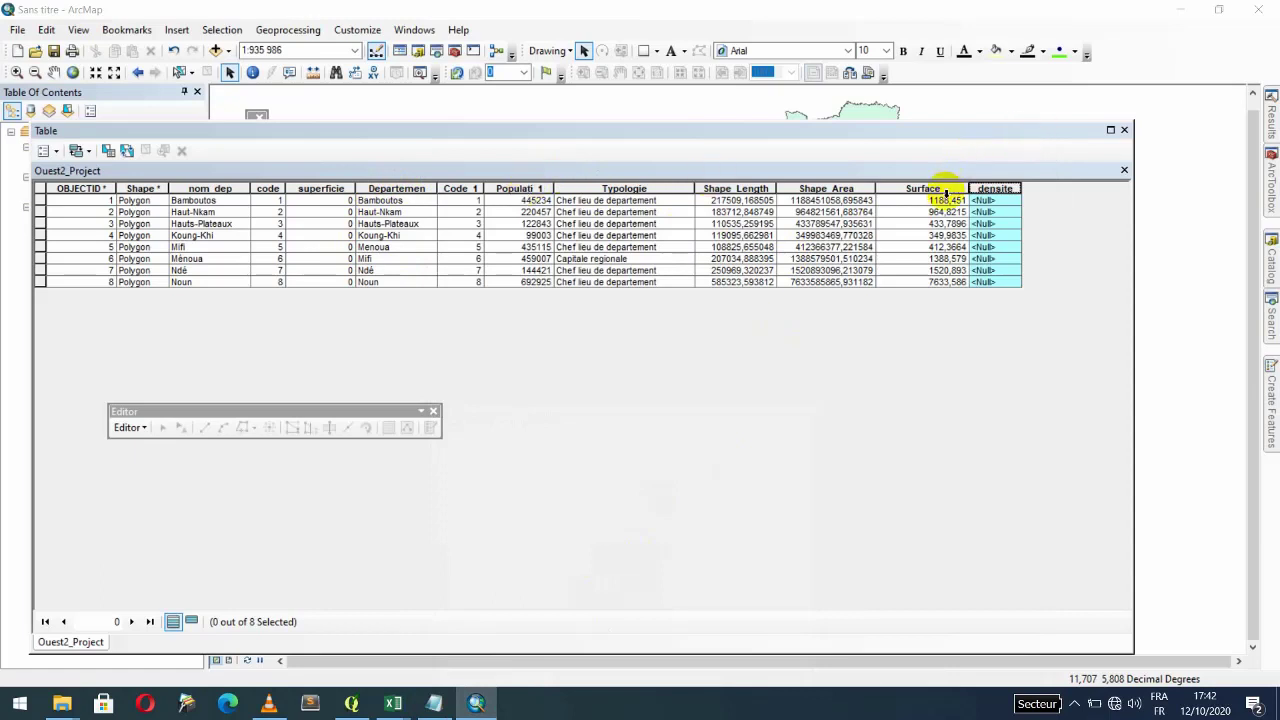
# Step: Calculate the densite field with the Field Calculator expression [Populati_1] / [Surface]
pyautogui.rightClick(997, 192)
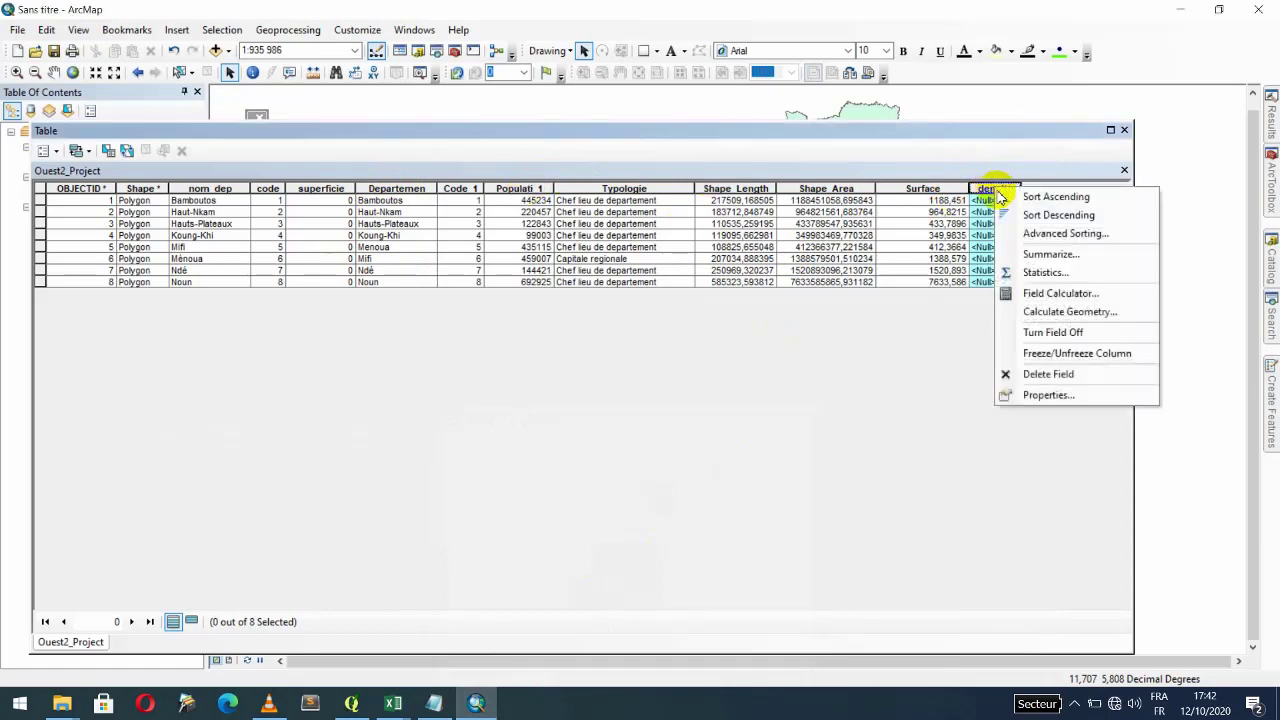
pyautogui.click(1055, 296)
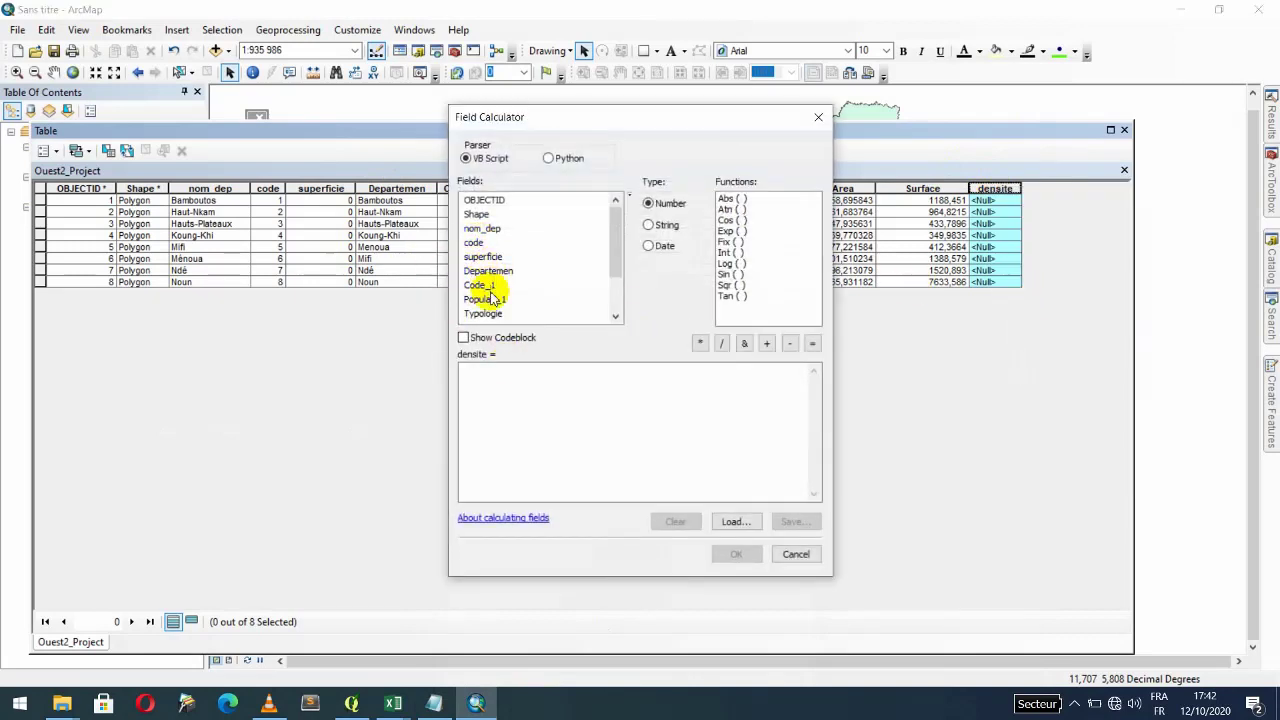
pyautogui.doubleClick(485, 299)
pyautogui.click(721, 343)
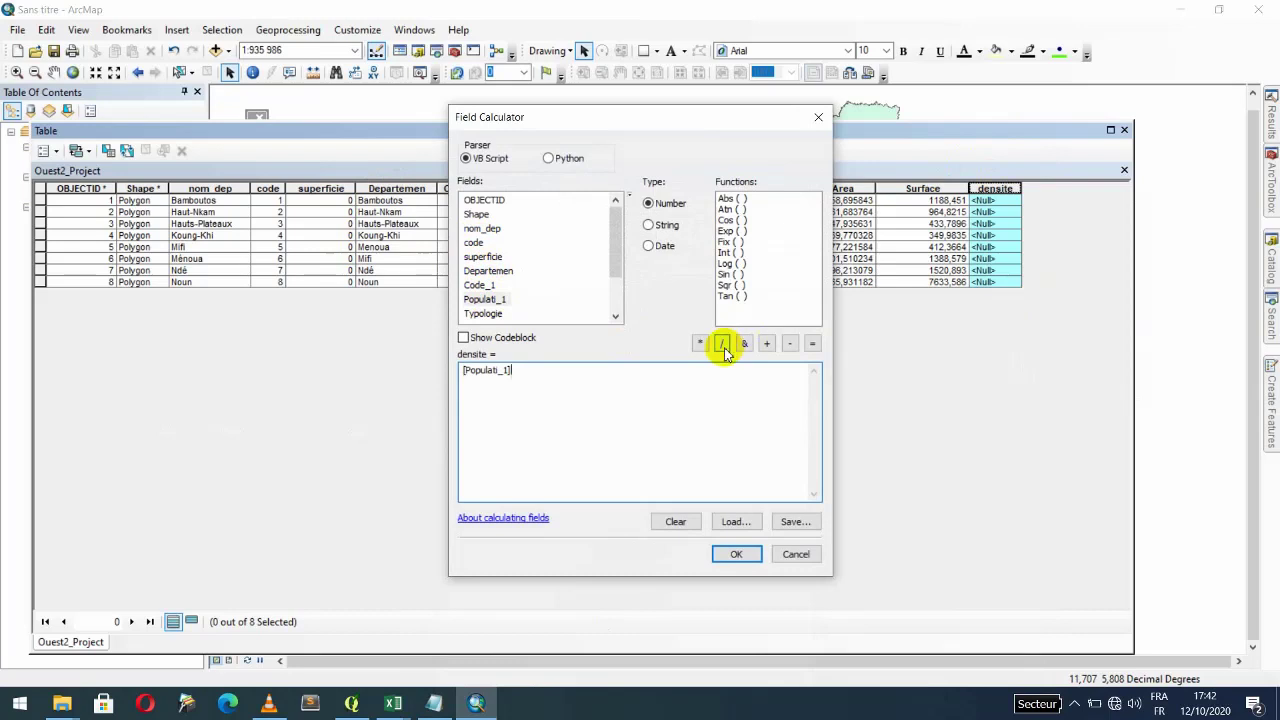
pyautogui.moveTo(609, 271); pyautogui.dragTo(609, 306)
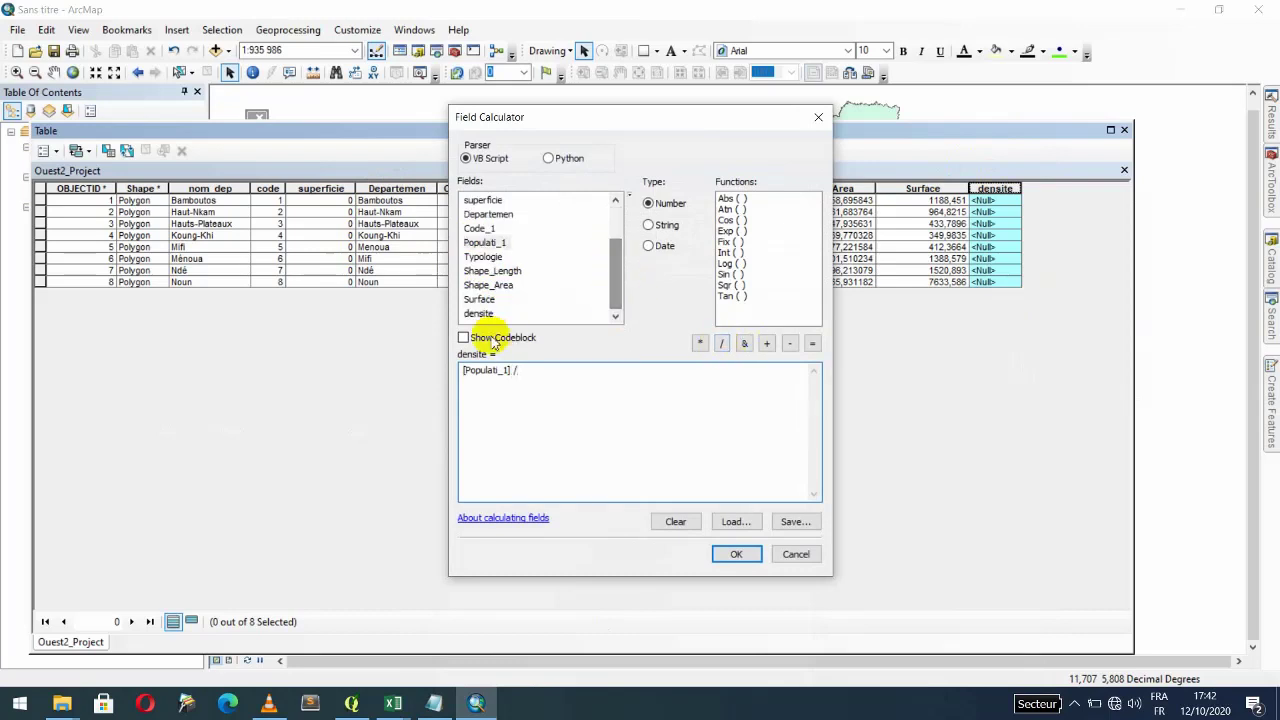
pyautogui.doubleClick(482, 300)
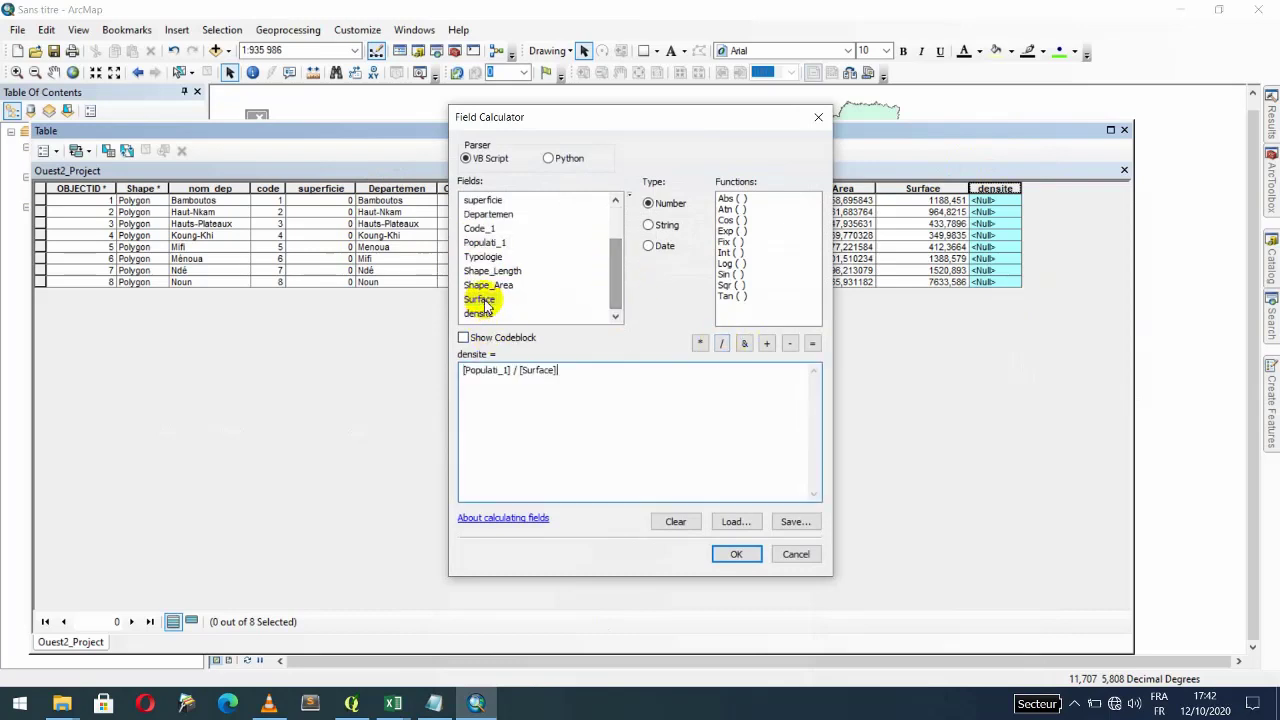
pyautogui.click(735, 556)
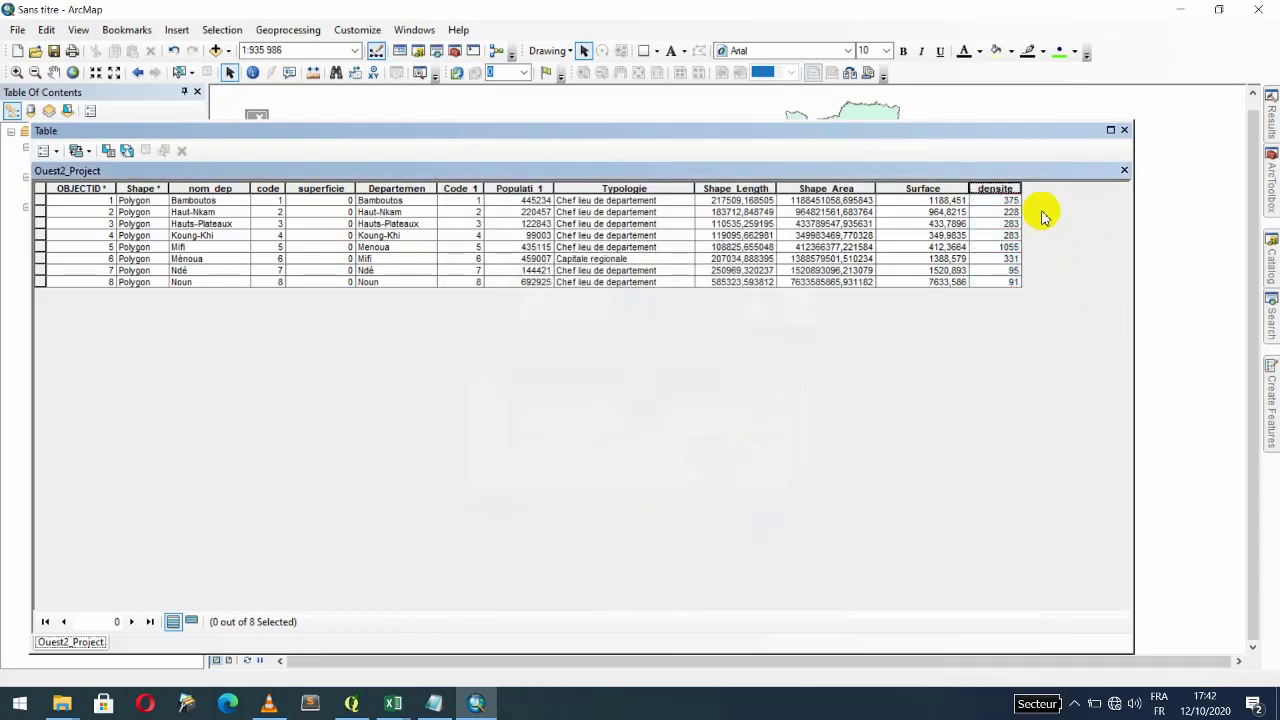
# Step: Widen the densite column, select the Mifi record and close the table to view its polygon on the map
pyautogui.moveTo(1022, 187); pyautogui.dragTo(1046, 186)
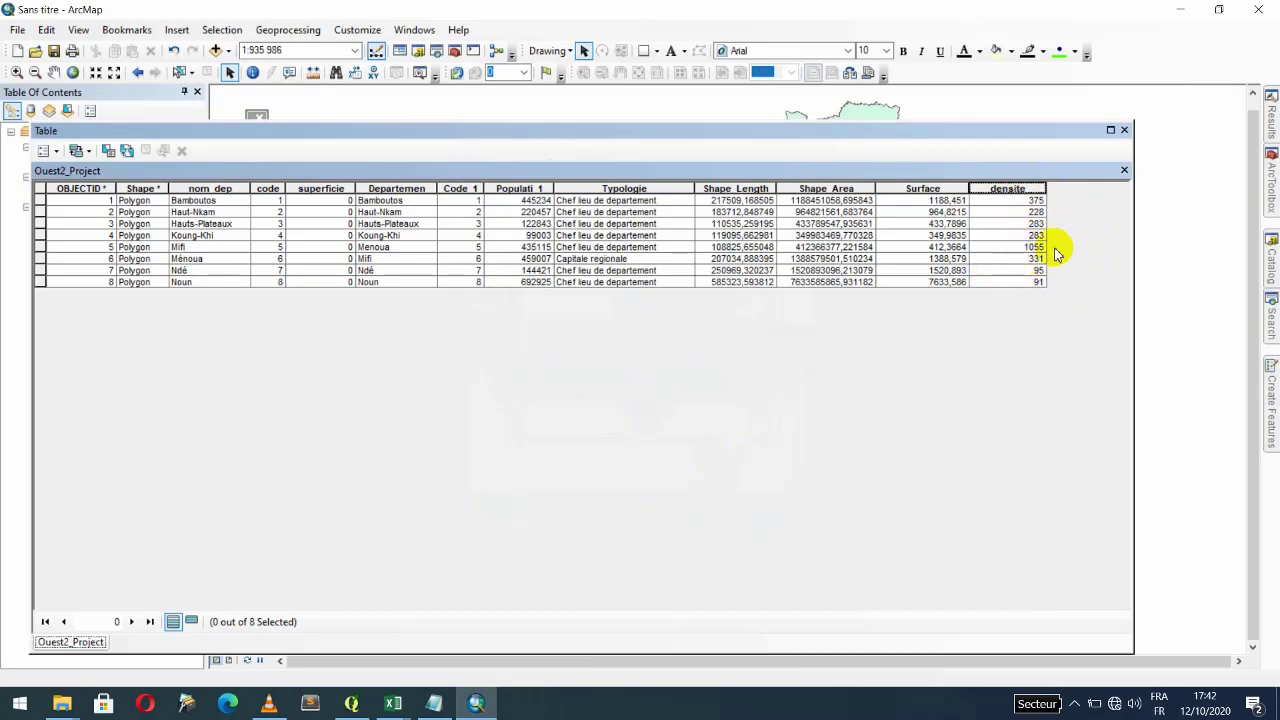
pyautogui.click(42, 249)
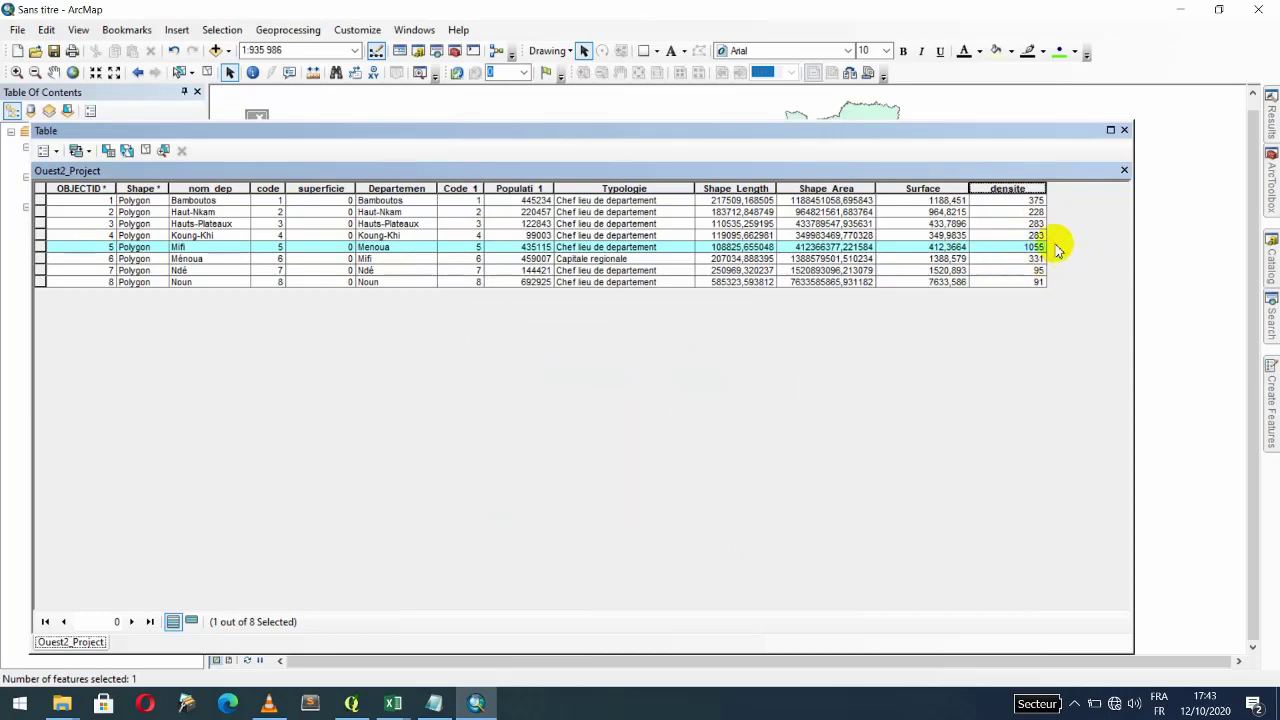
pyautogui.click(1124, 131)
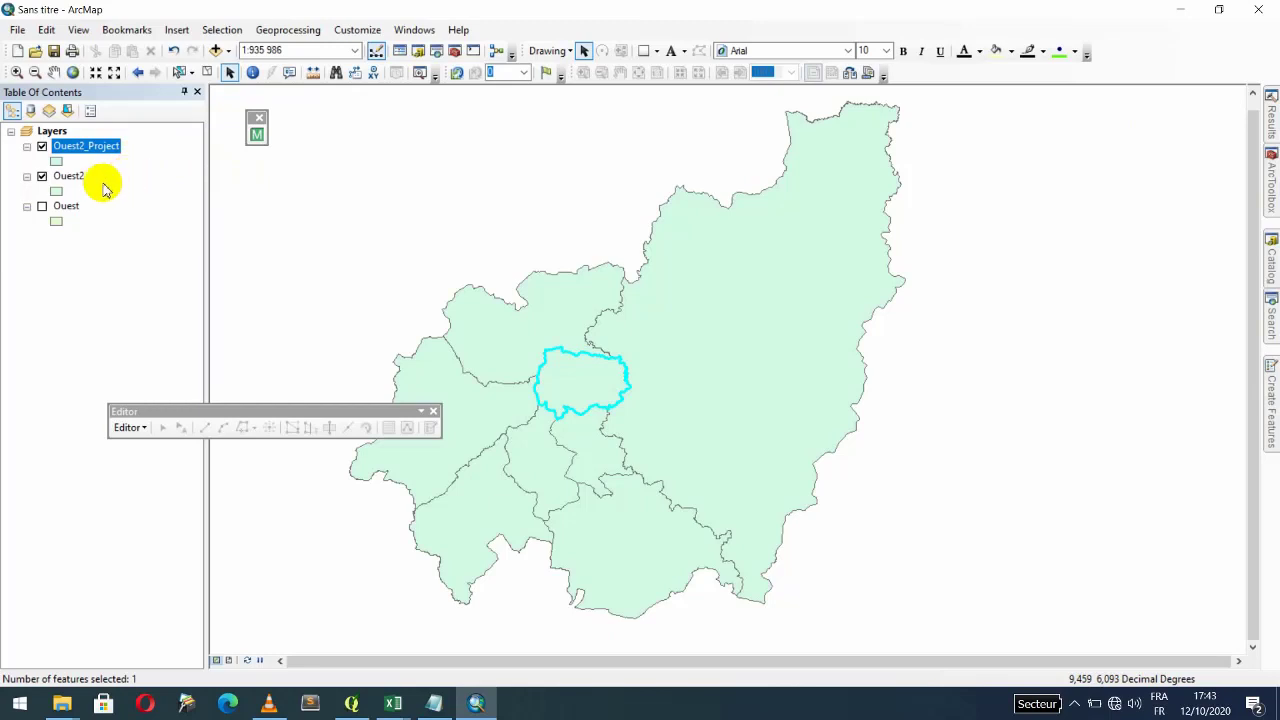
# Step: Hide the Ouest2 layer and clear the feature selection on the map
pyautogui.click(42, 177)
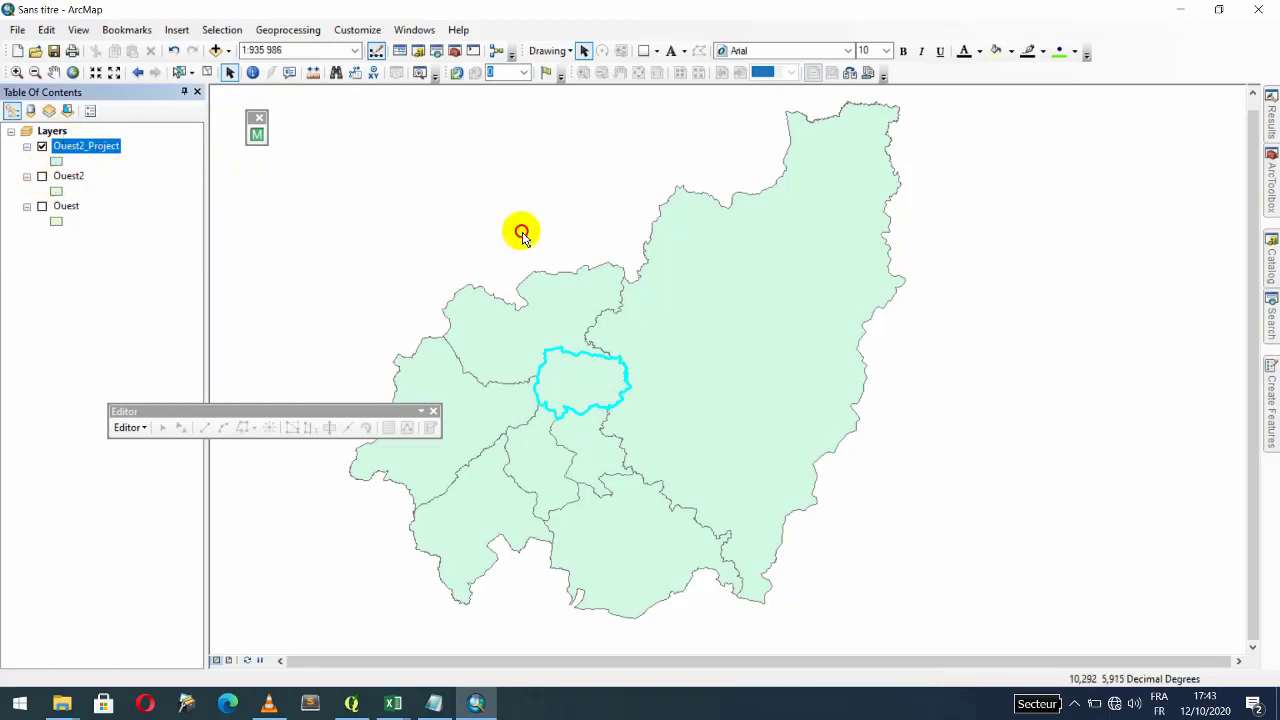
pyautogui.click(189, 75)
pyautogui.click(373, 196)
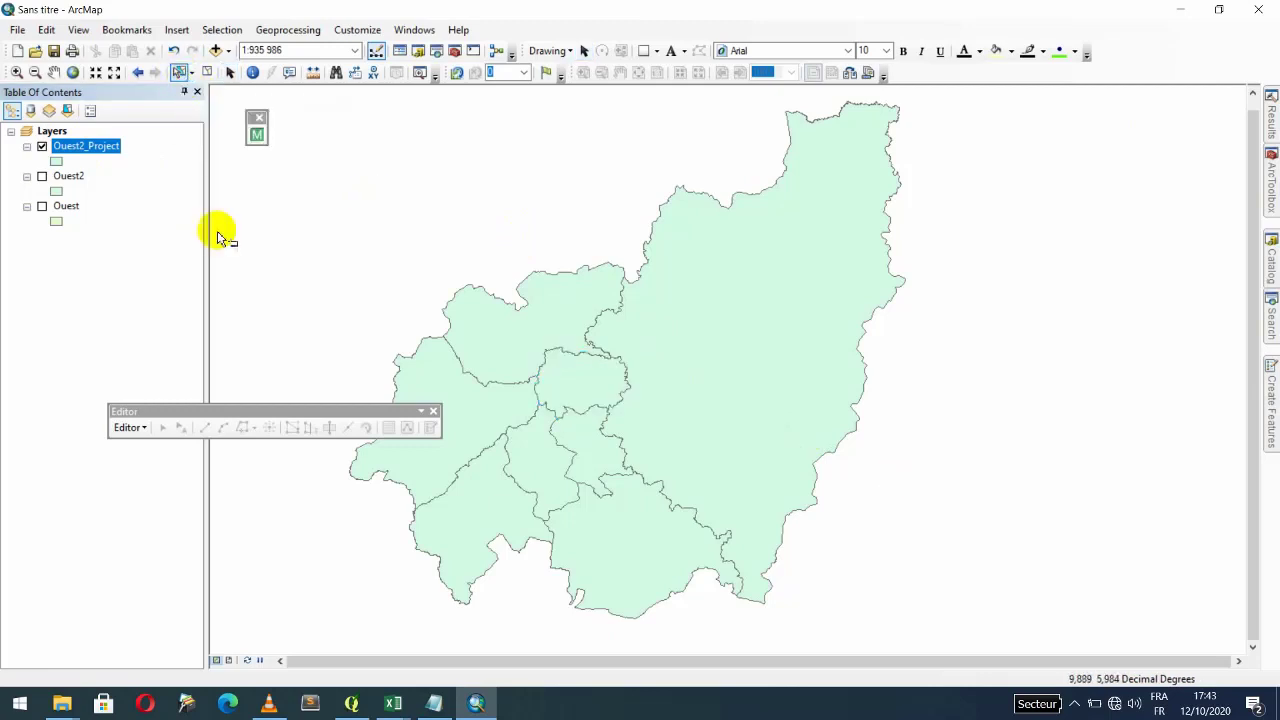
# Step: Set the Ouest2_Project layer's symbology to graduated colors with densite as the value field
pyautogui.click(86, 150)
pyautogui.rightClick(86, 150)
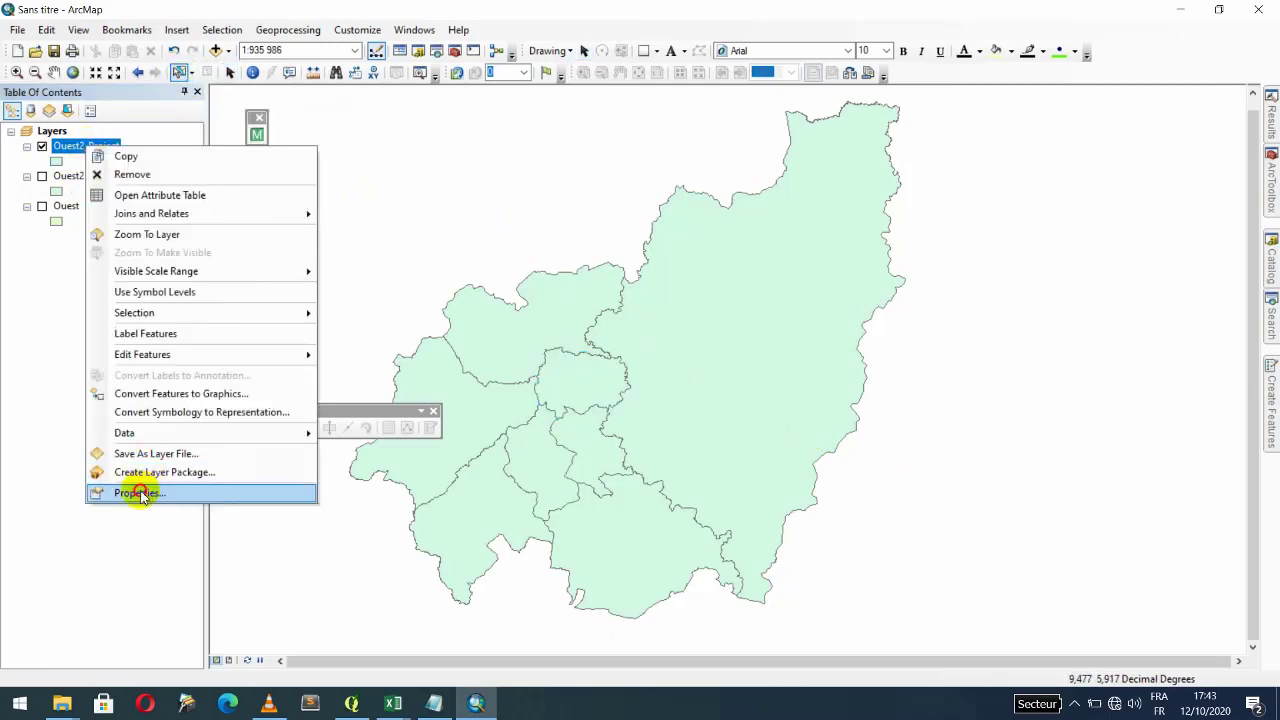
pyautogui.click(141, 492)
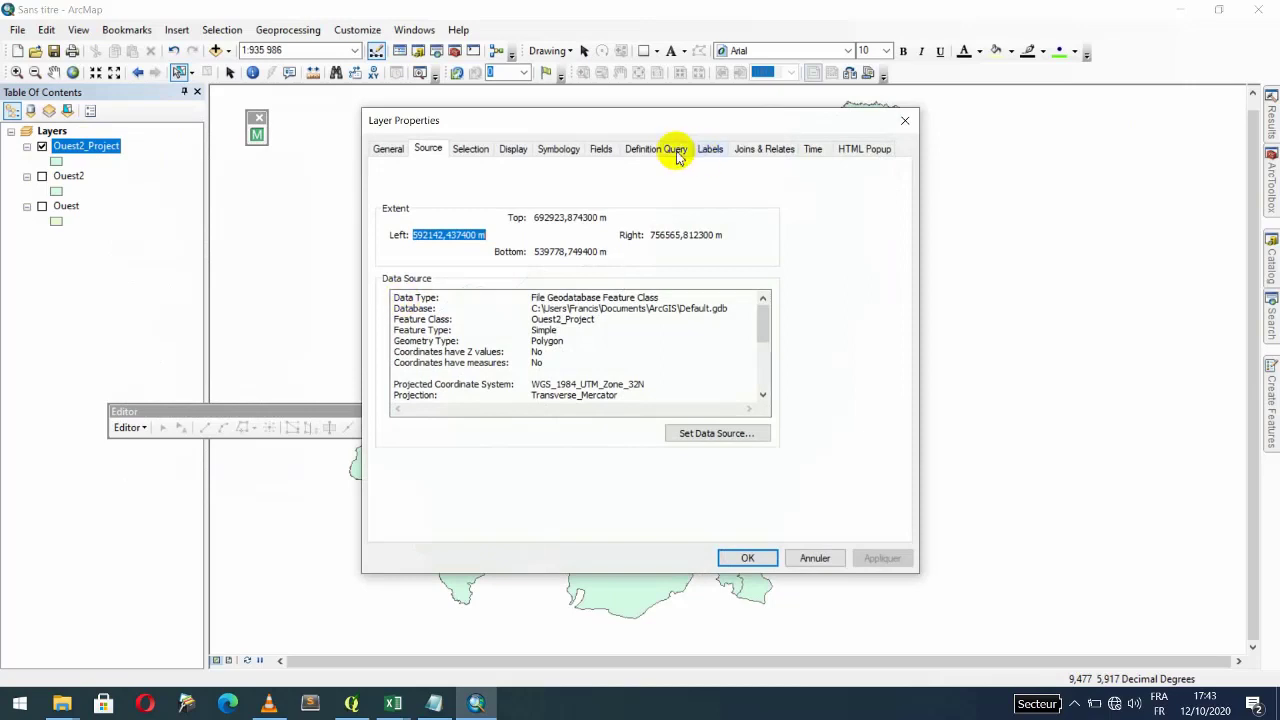
pyautogui.click(558, 148)
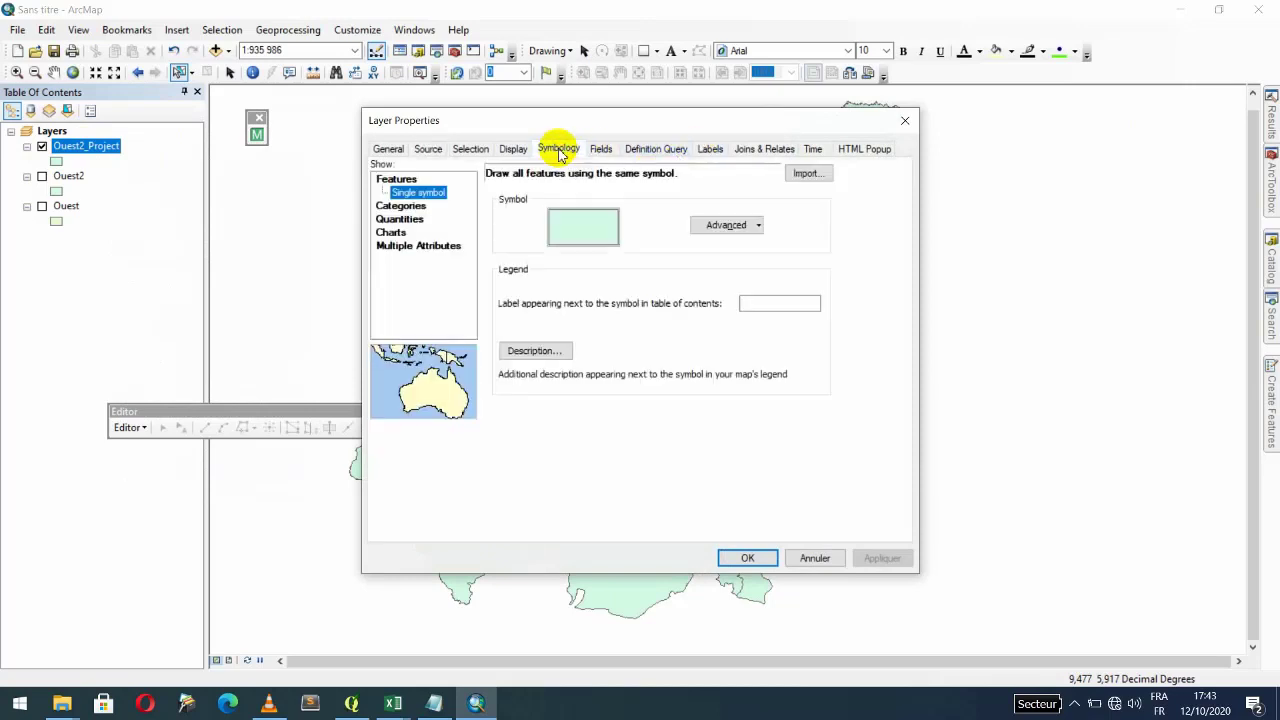
pyautogui.click(408, 208)
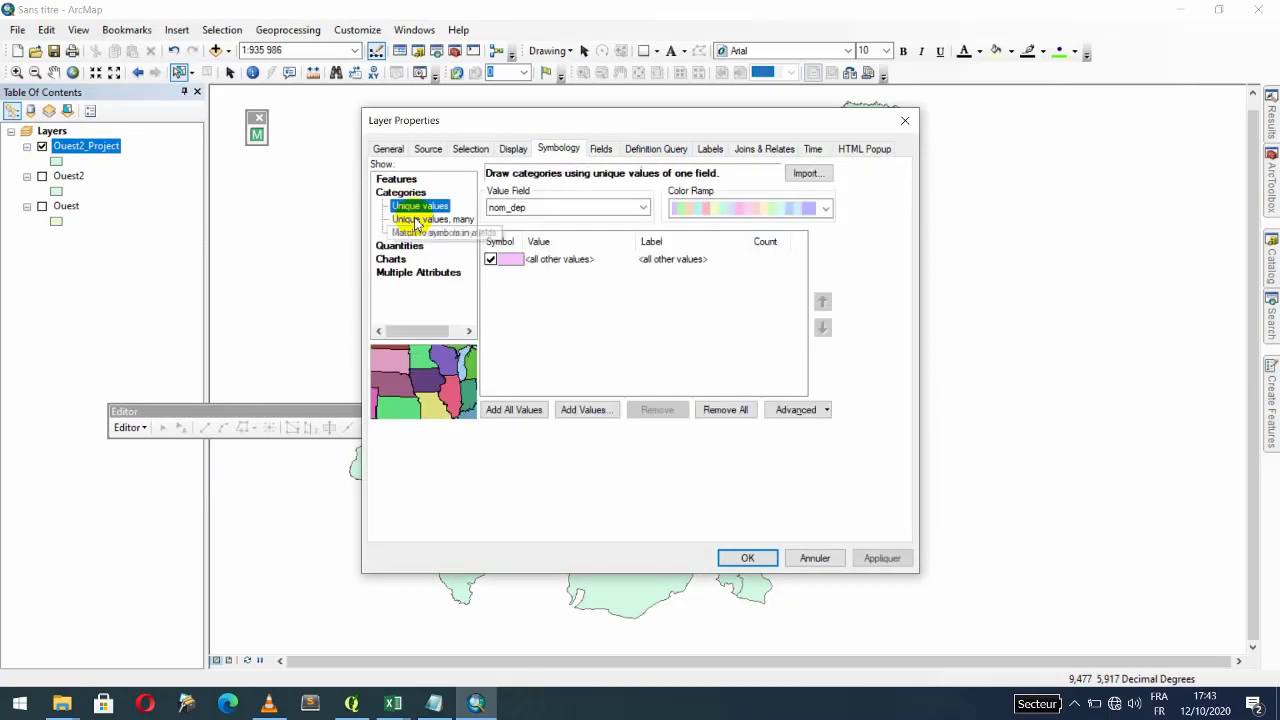
pyautogui.click(410, 248)
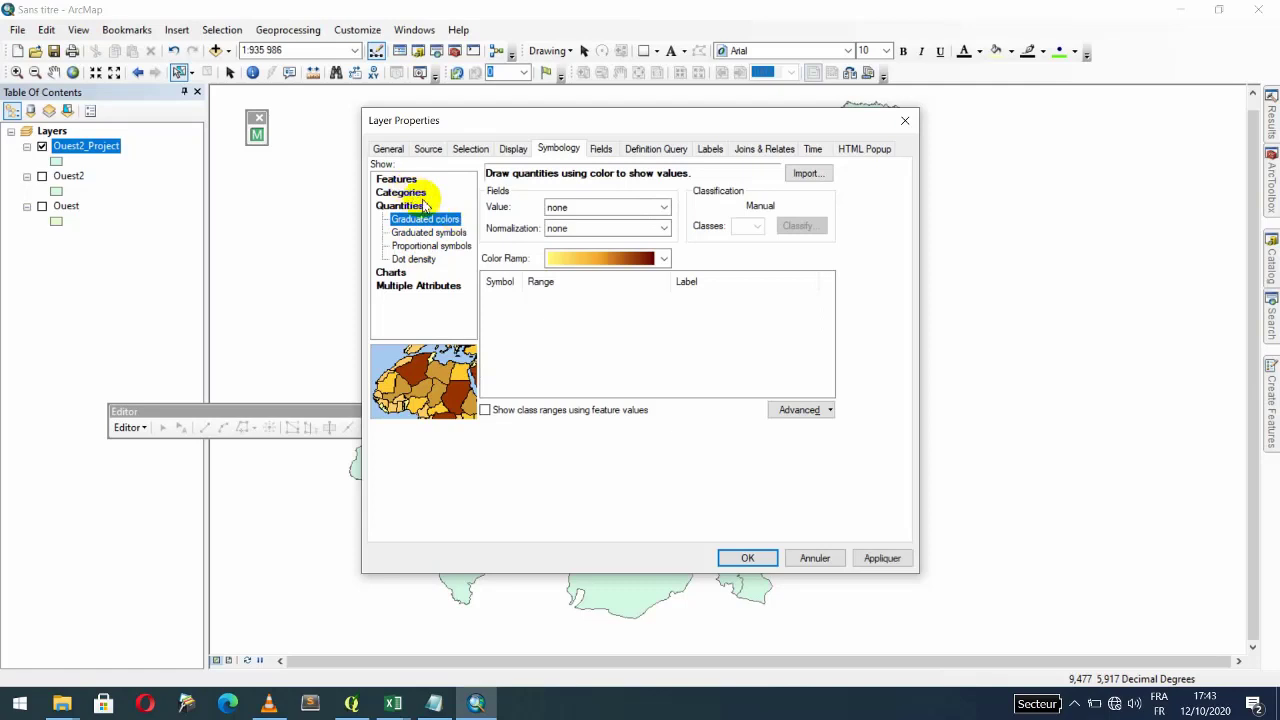
pyautogui.click(663, 207)
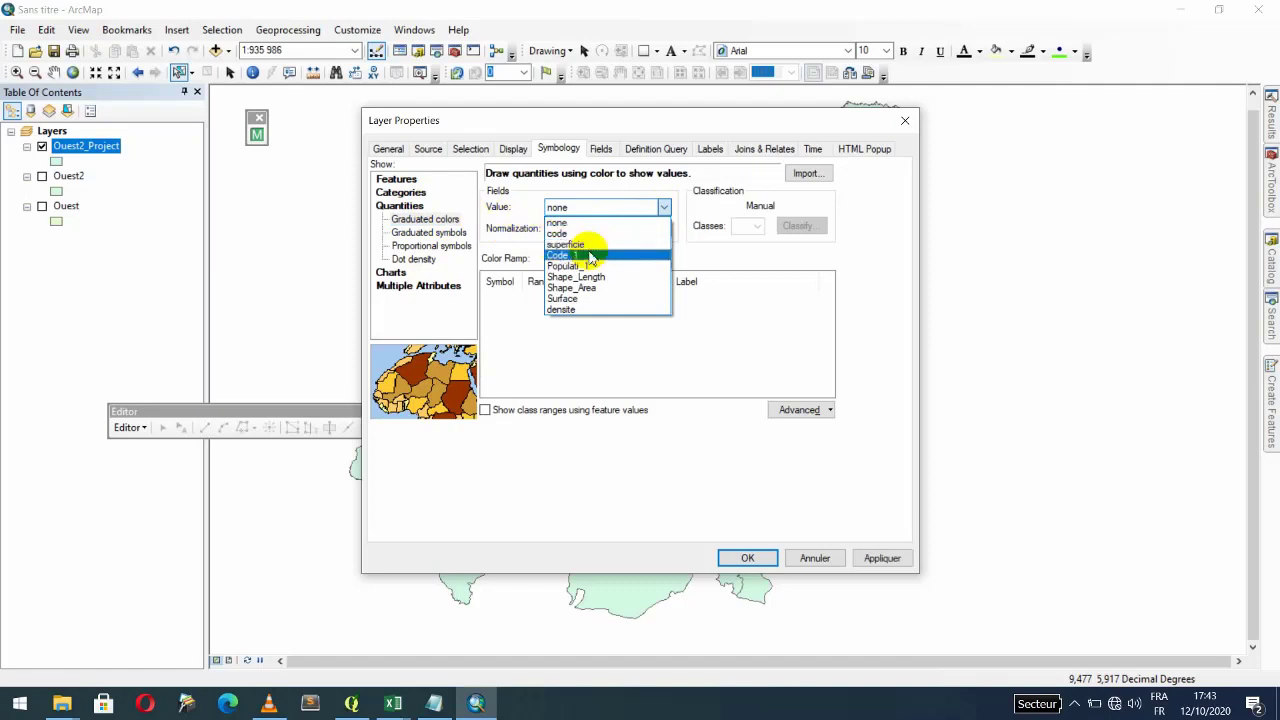
pyautogui.click(576, 310)
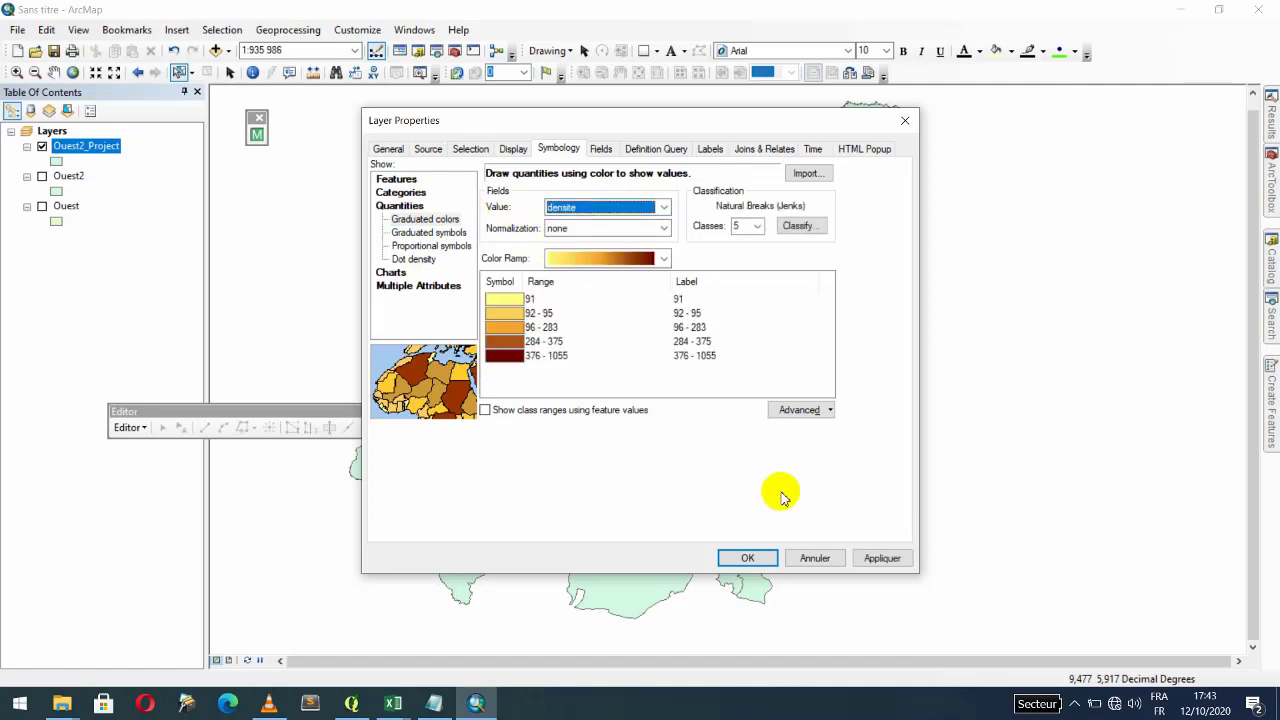
# Step: Apply the graduated colors to the Ouest2_Project layer and move the Layer Properties dialog aside to view the map
pyautogui.click(884, 556)
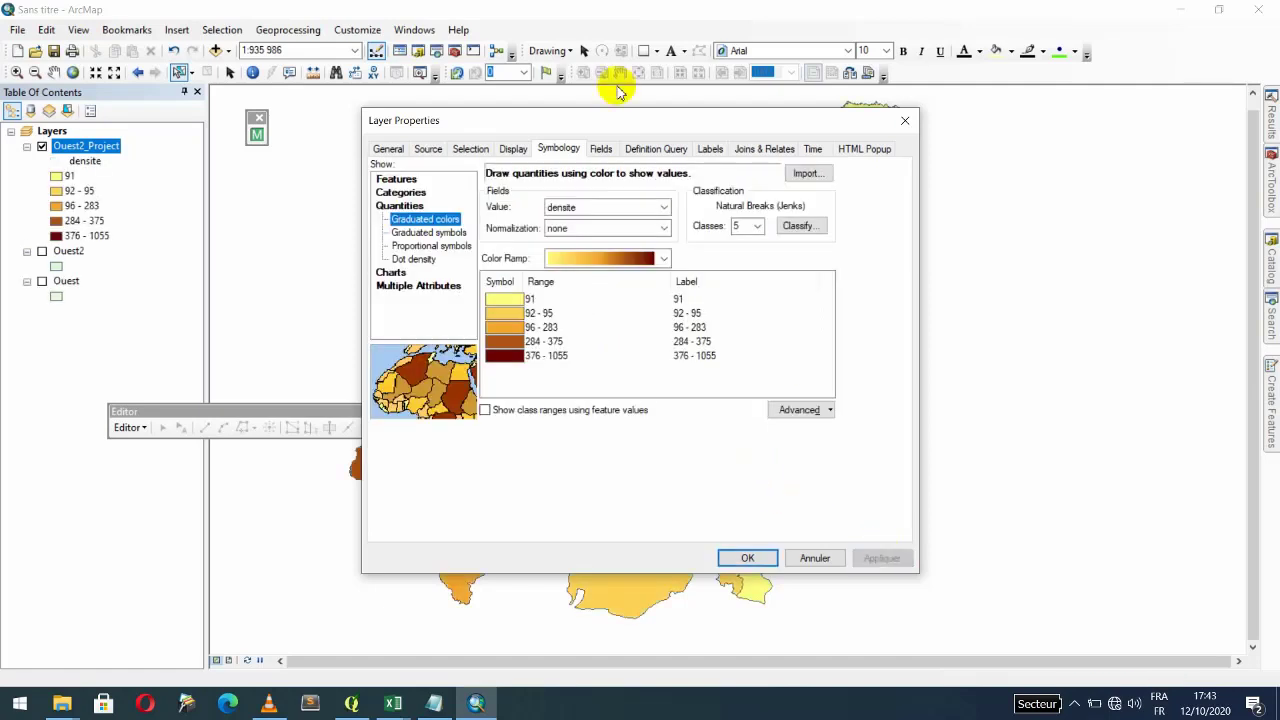
pyautogui.moveTo(591, 120); pyautogui.dragTo(707, 149)
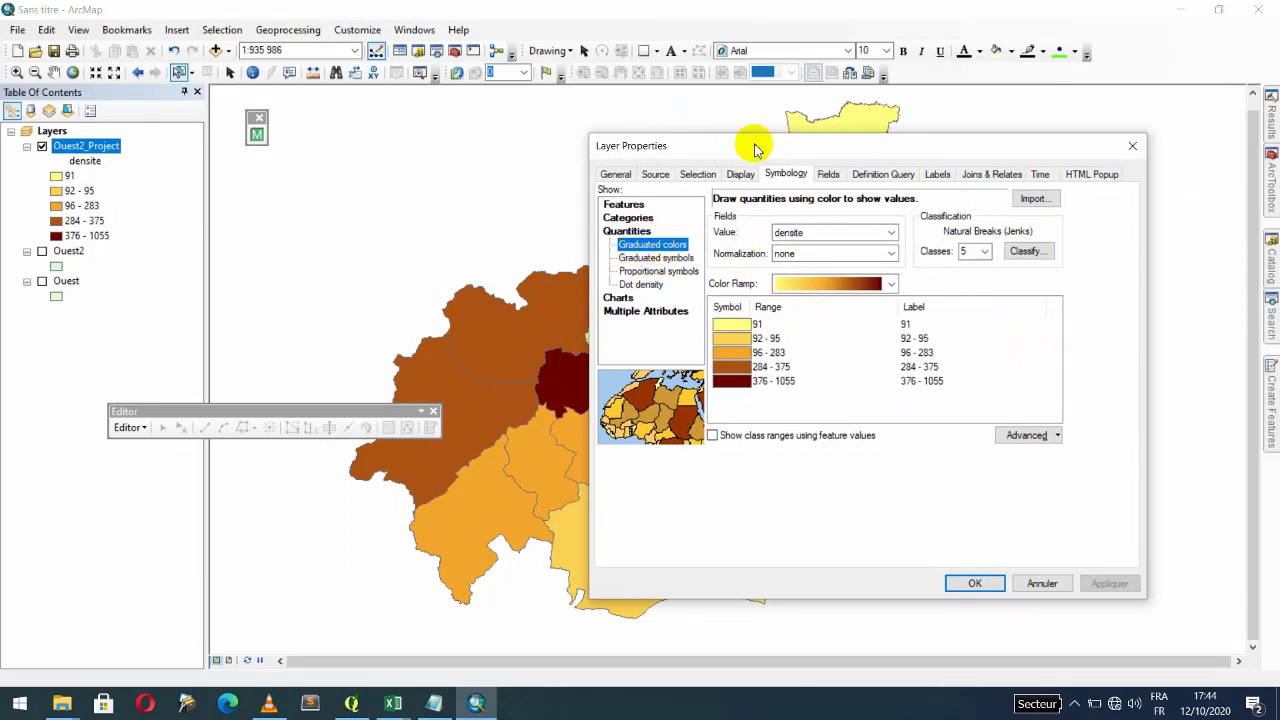
pyautogui.moveTo(752, 162); pyautogui.dragTo(797, 159)
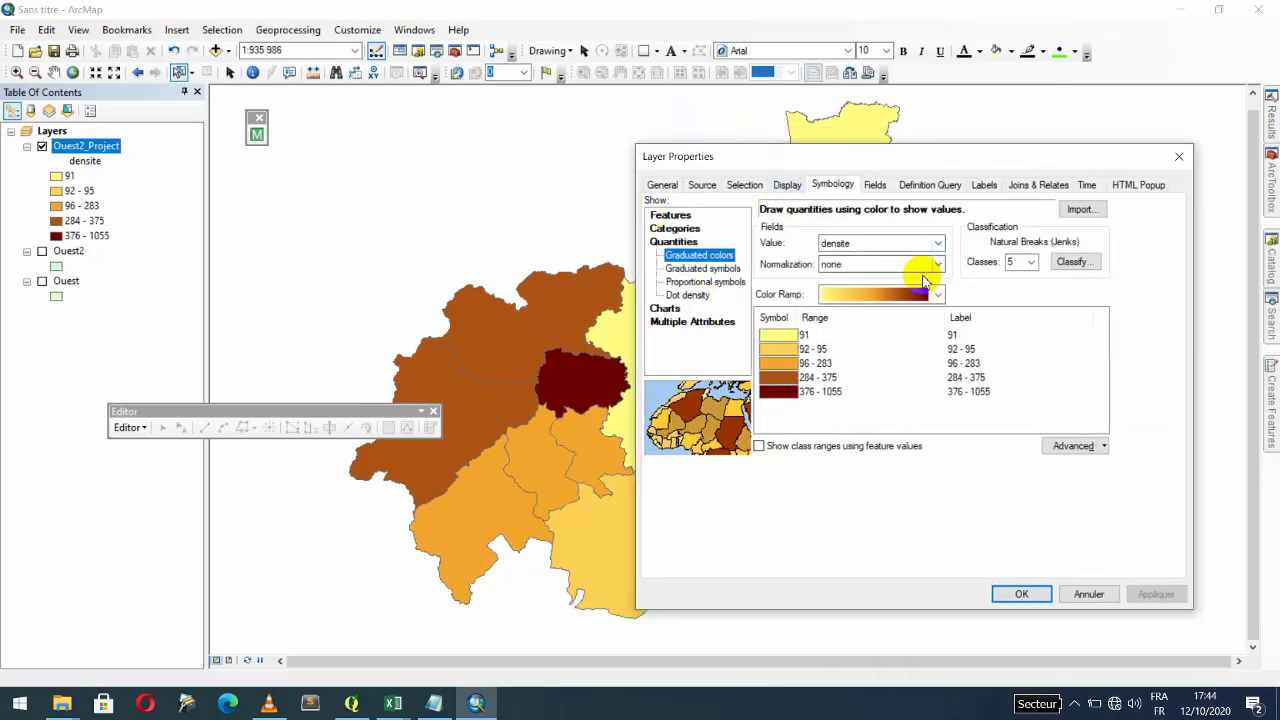
# Step: Try graduated symbols with Populati_1 as the value field on the map, and return to graduated colors by densite
pyautogui.click(702, 270)
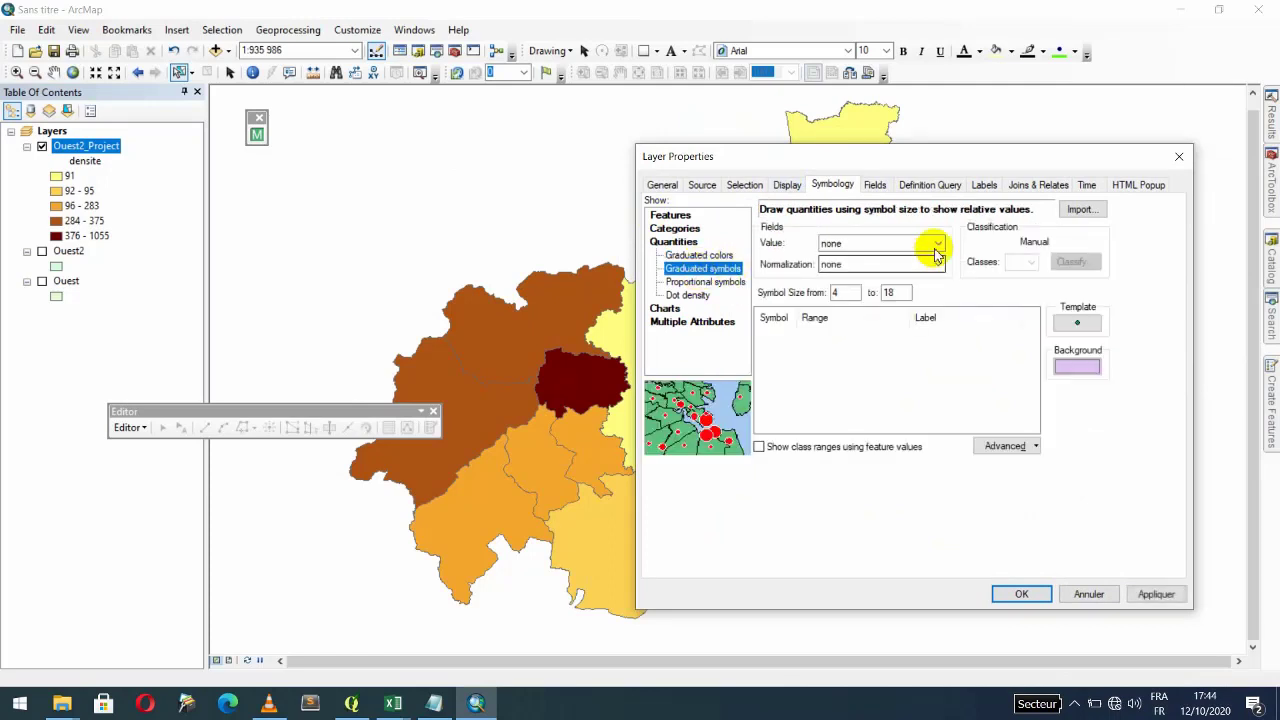
pyautogui.click(928, 244)
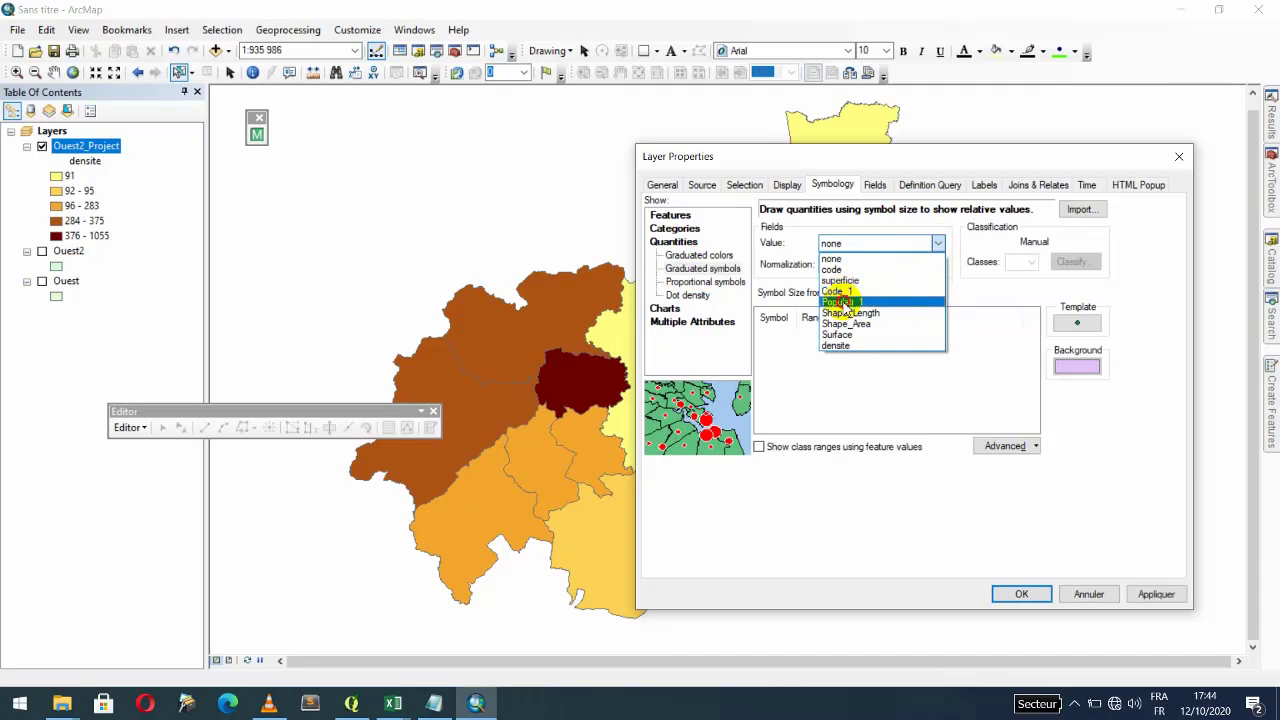
pyautogui.click(843, 302)
pyautogui.click(1153, 594)
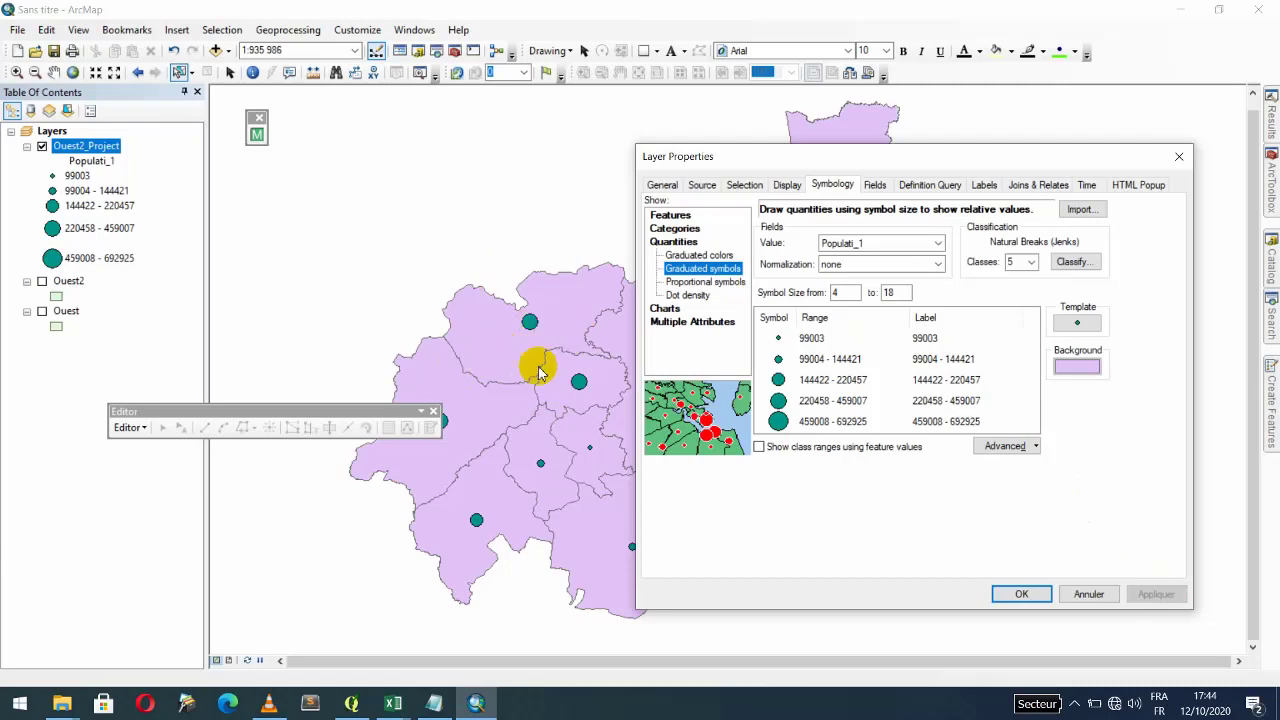
pyautogui.click(691, 256)
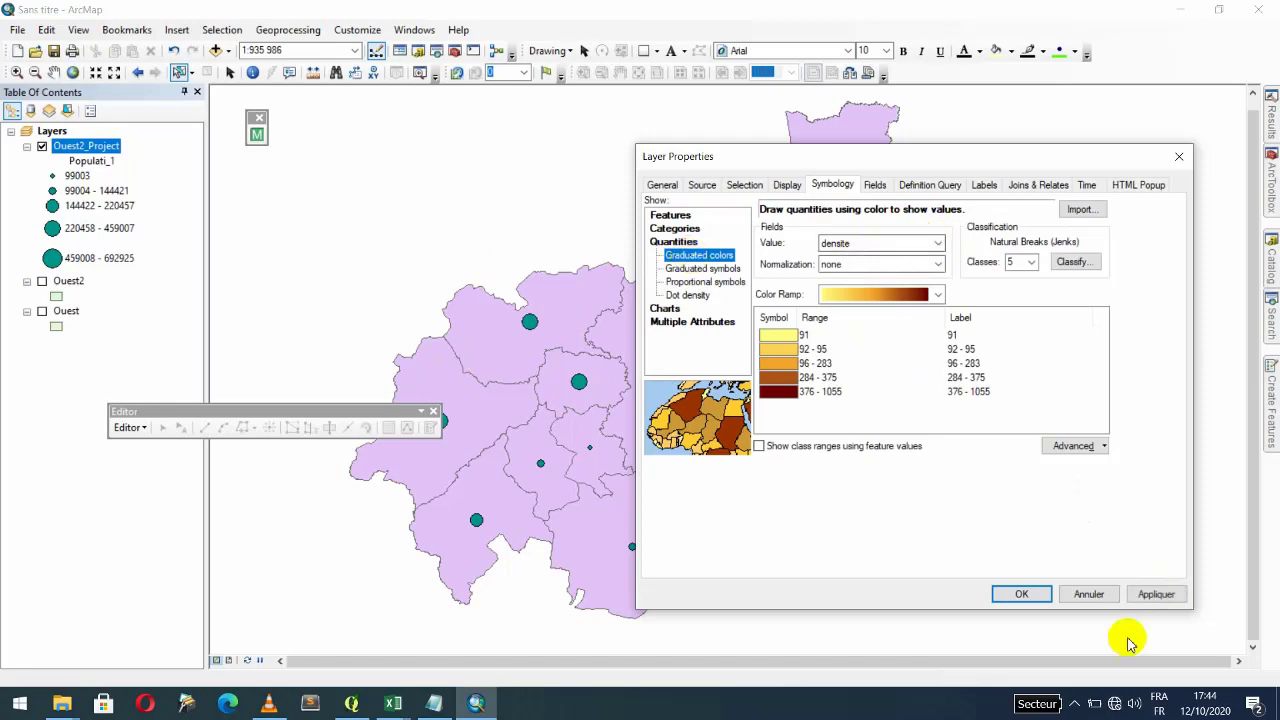
pyautogui.click(1155, 595)
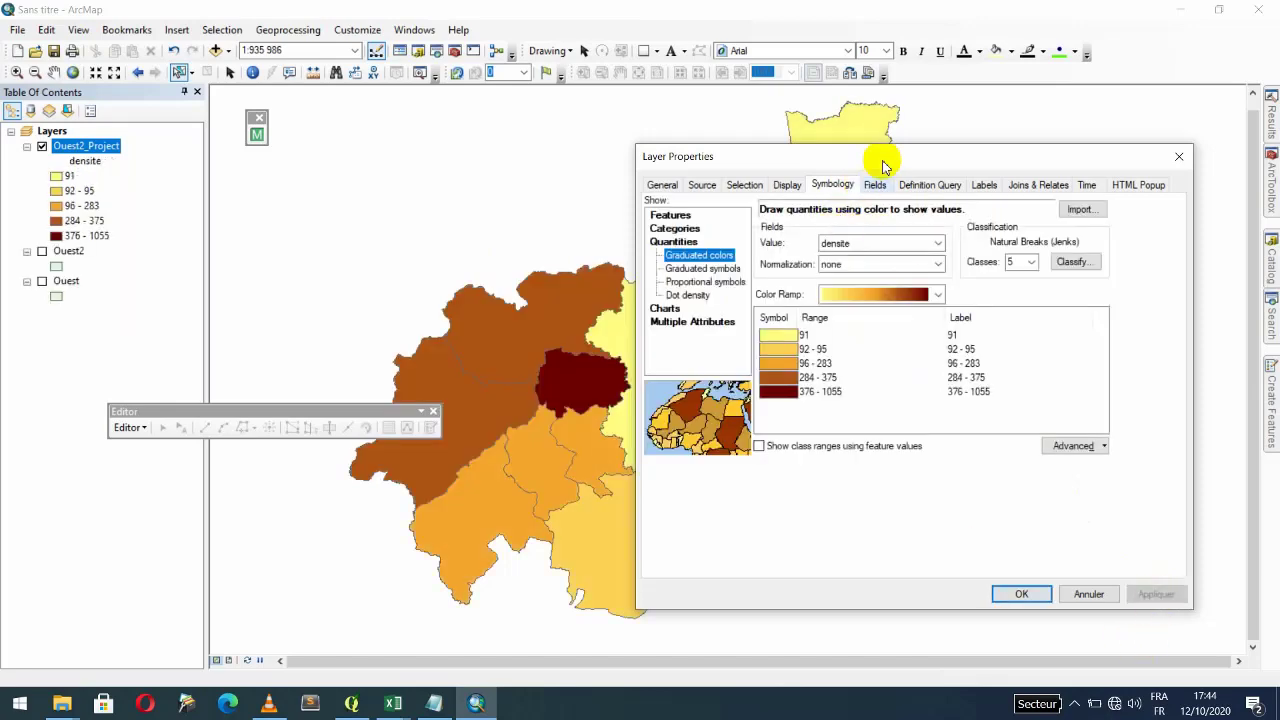
# Step: Change the density classification method to Quantile and apply it to the map
pyautogui.moveTo(820, 149); pyautogui.dragTo(682, 140)
pyautogui.moveTo(928, 166); pyautogui.dragTo(890, 181)
pyautogui.click(1062, 282)
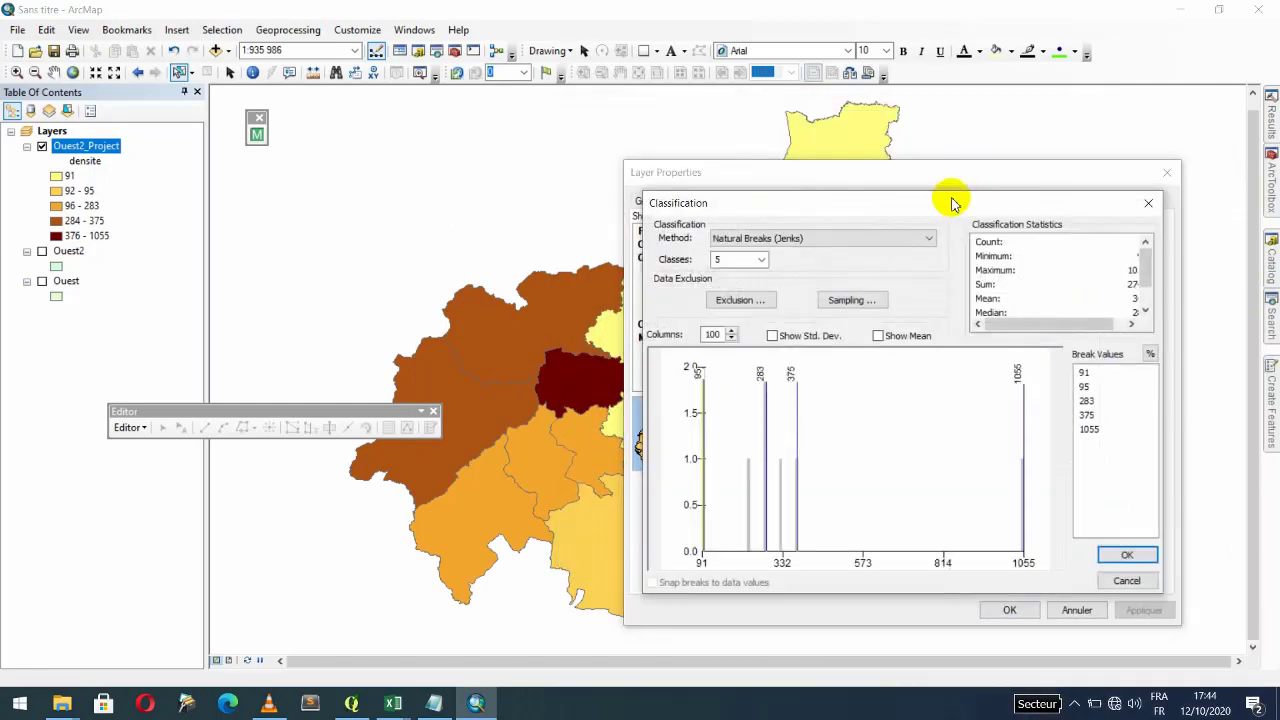
pyautogui.moveTo(951, 197); pyautogui.dragTo(602, 129)
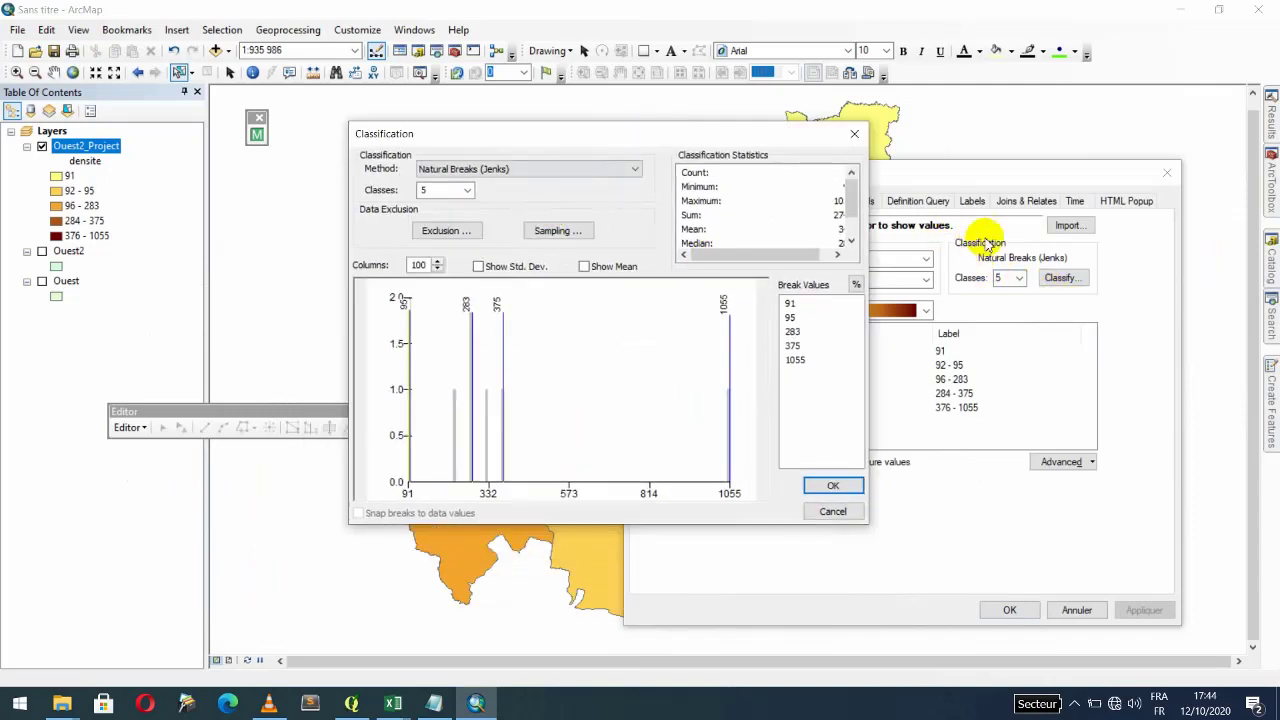
pyautogui.click(563, 170)
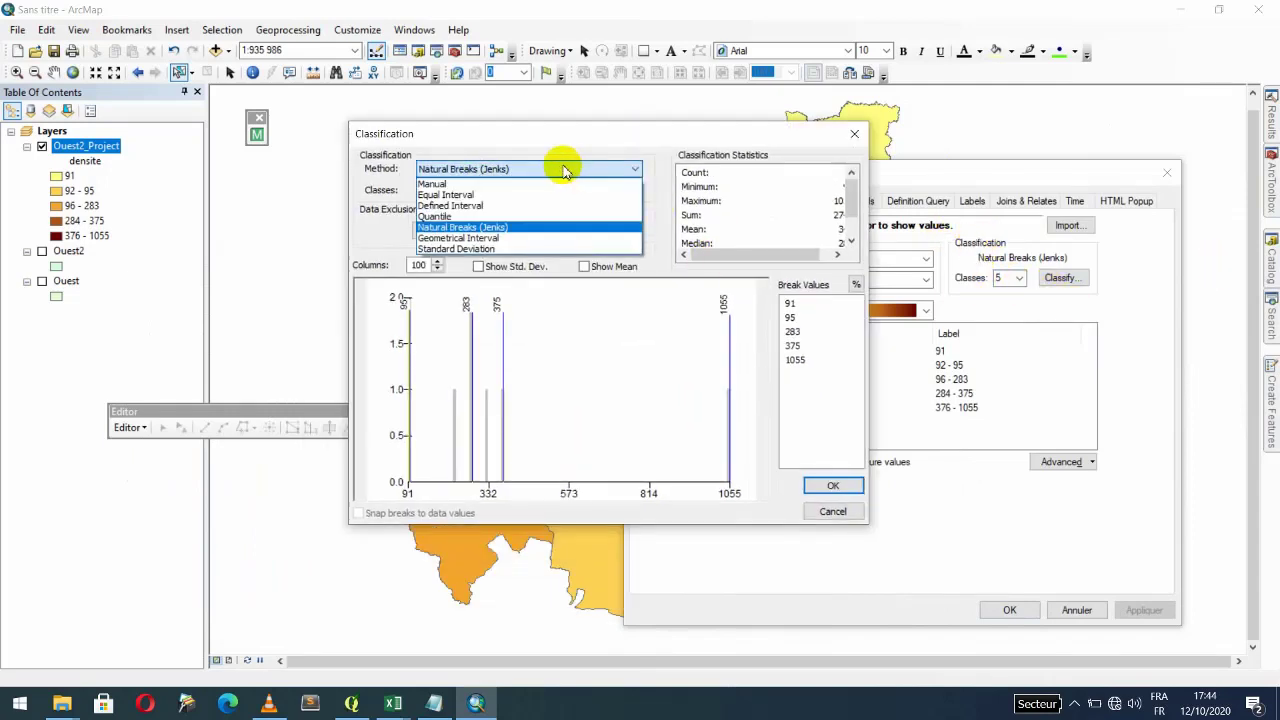
pyautogui.click(436, 217)
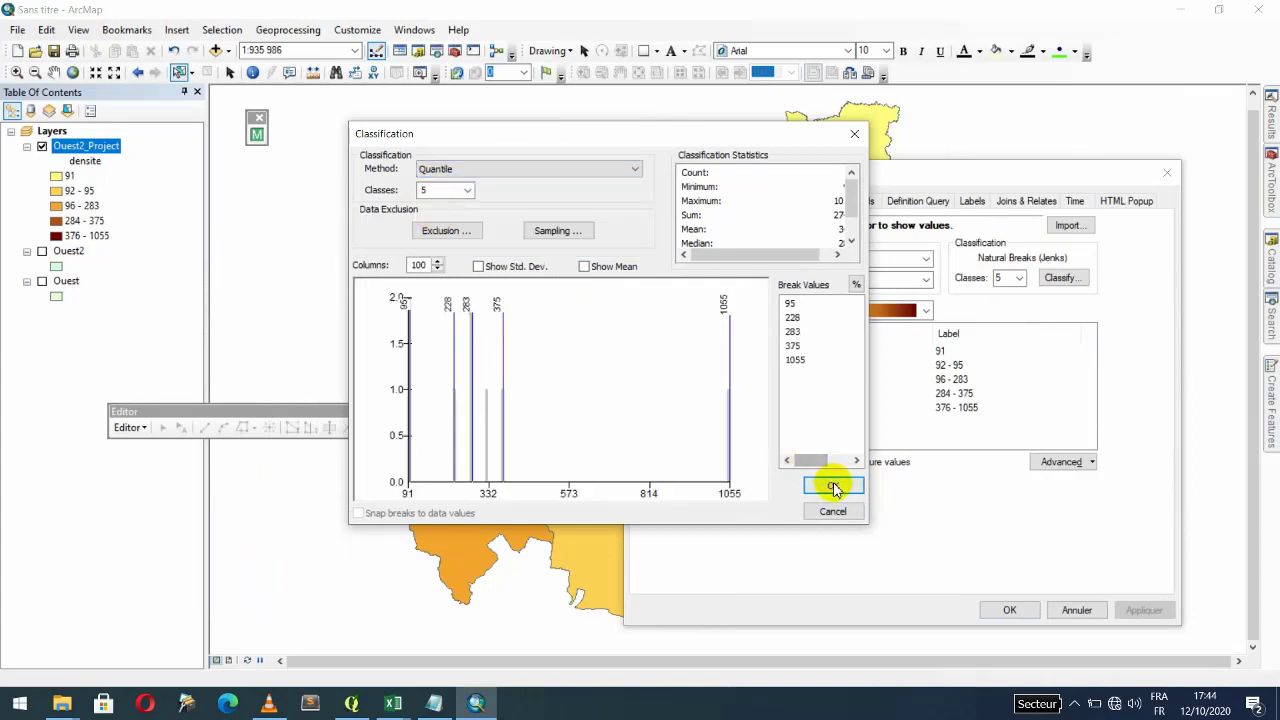
pyautogui.click(832, 485)
pyautogui.click(1145, 610)
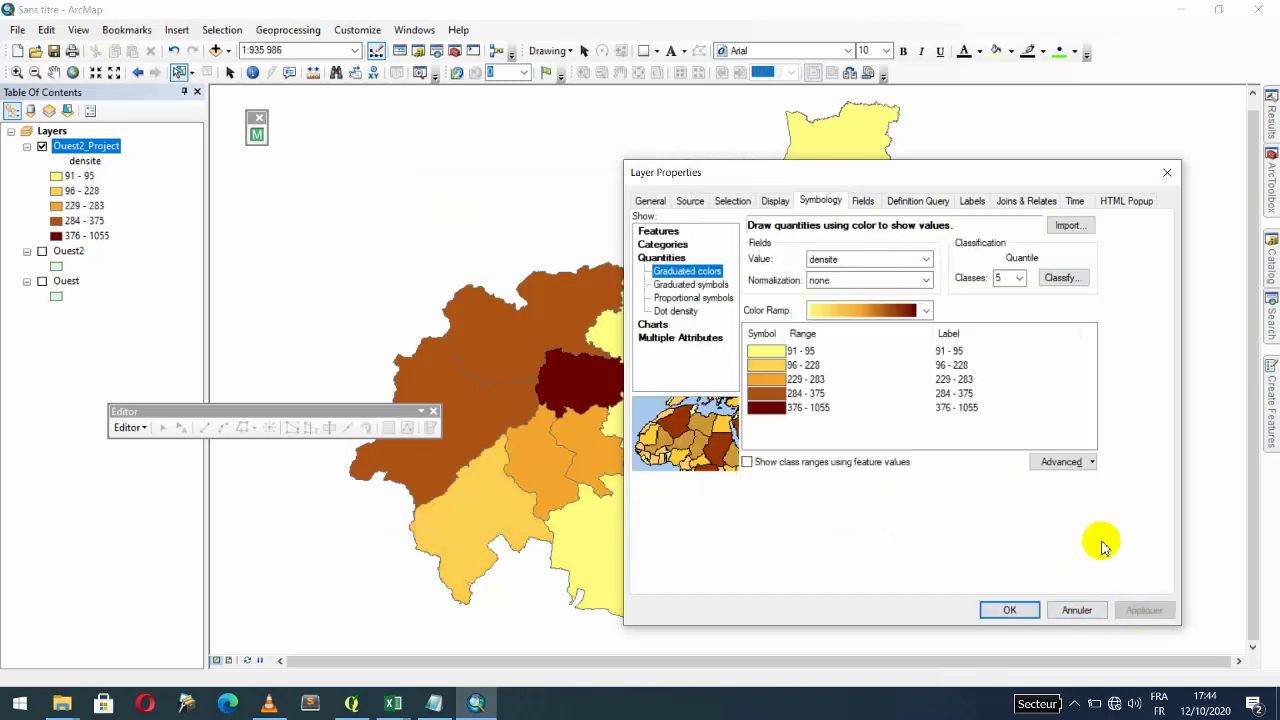
# Step: Reduce the density classification to 4 classes, apply it and close the layer properties
pyautogui.click(1018, 278)
pyautogui.click(1004, 305)
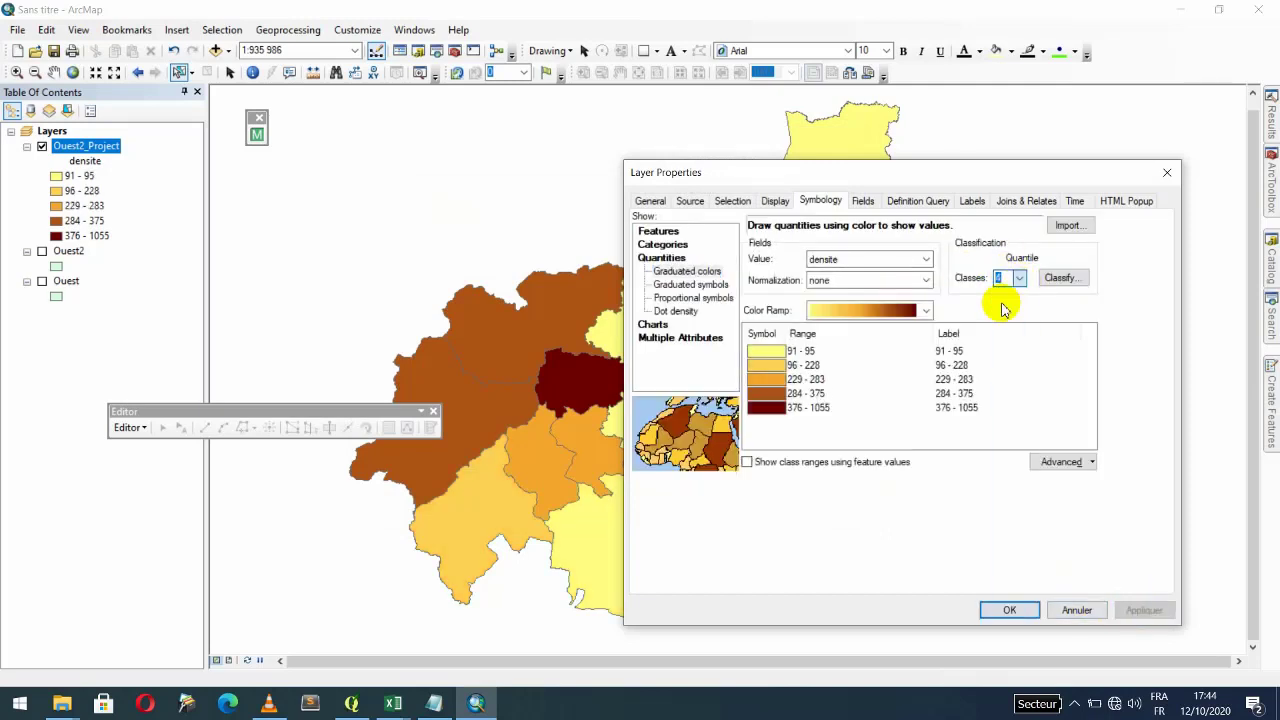
pyautogui.click(1144, 610)
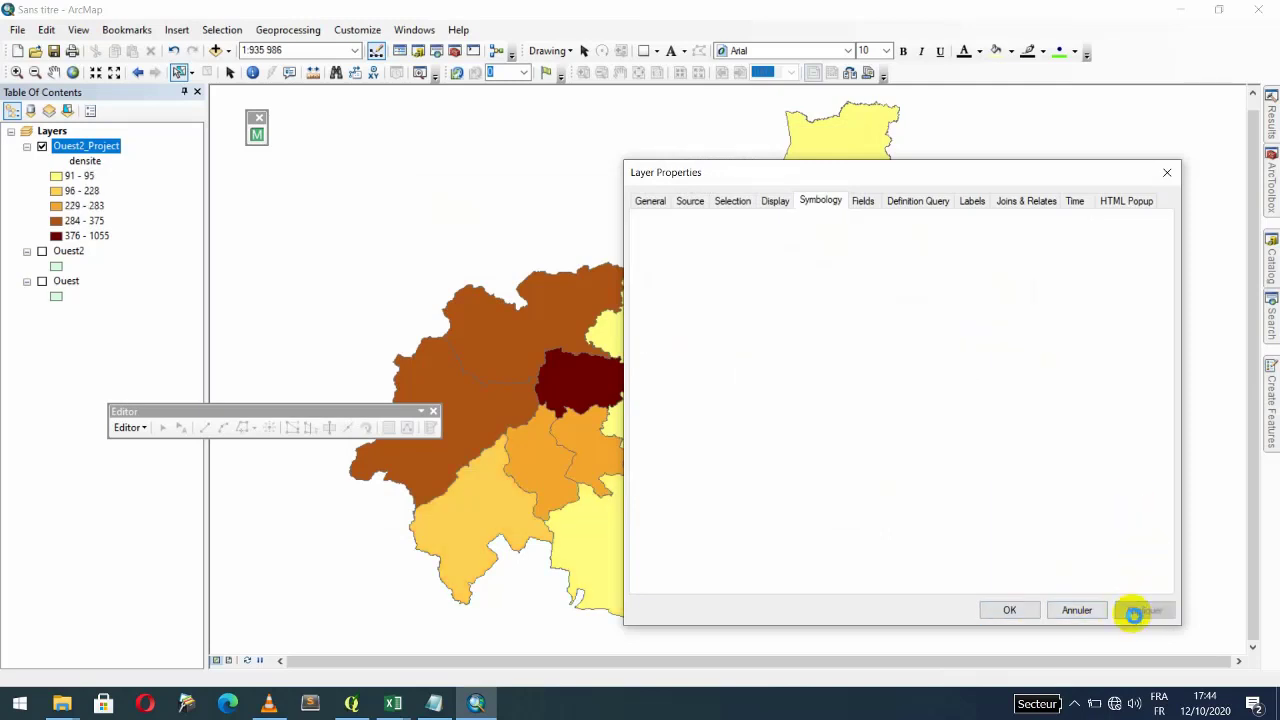
pyautogui.moveTo(877, 177); pyautogui.dragTo(943, 123)
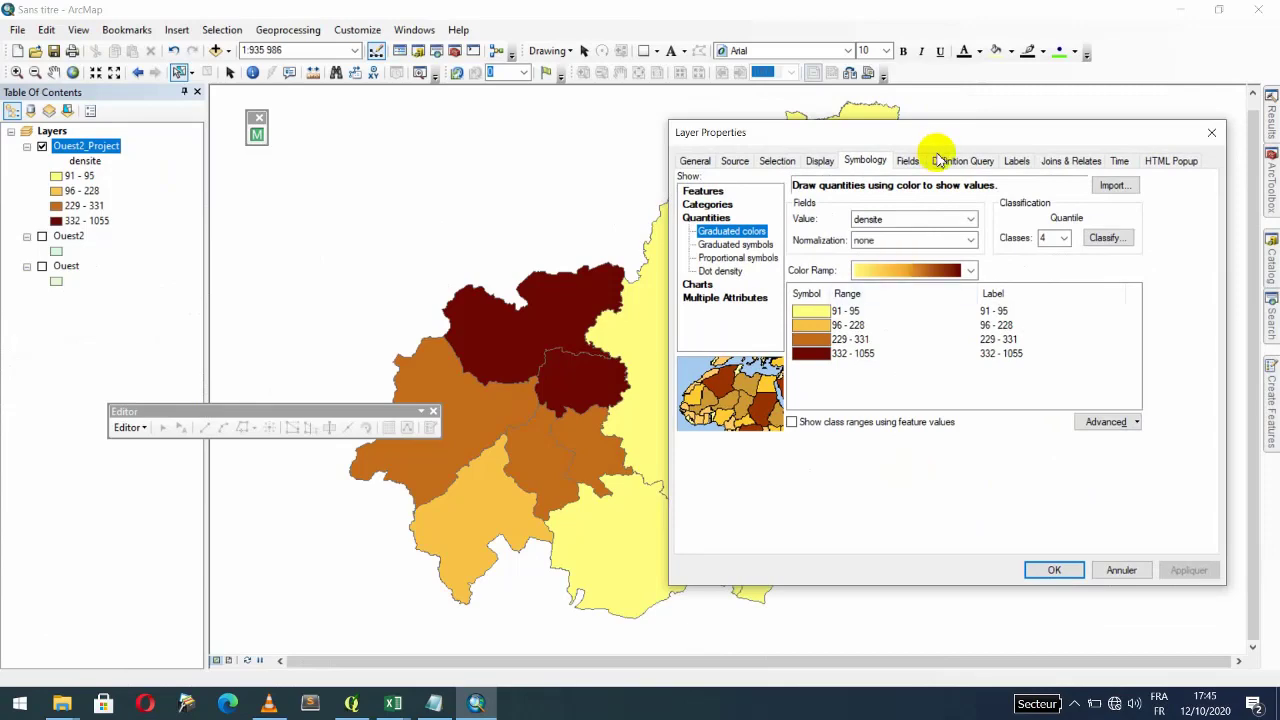
pyautogui.moveTo(946, 132)
pyautogui.mouseDown()
pyautogui.moveTo(1190, 225)
pyautogui.moveTo(911, 152)
pyautogui.moveTo(951, 149)
pyautogui.mouseUp()
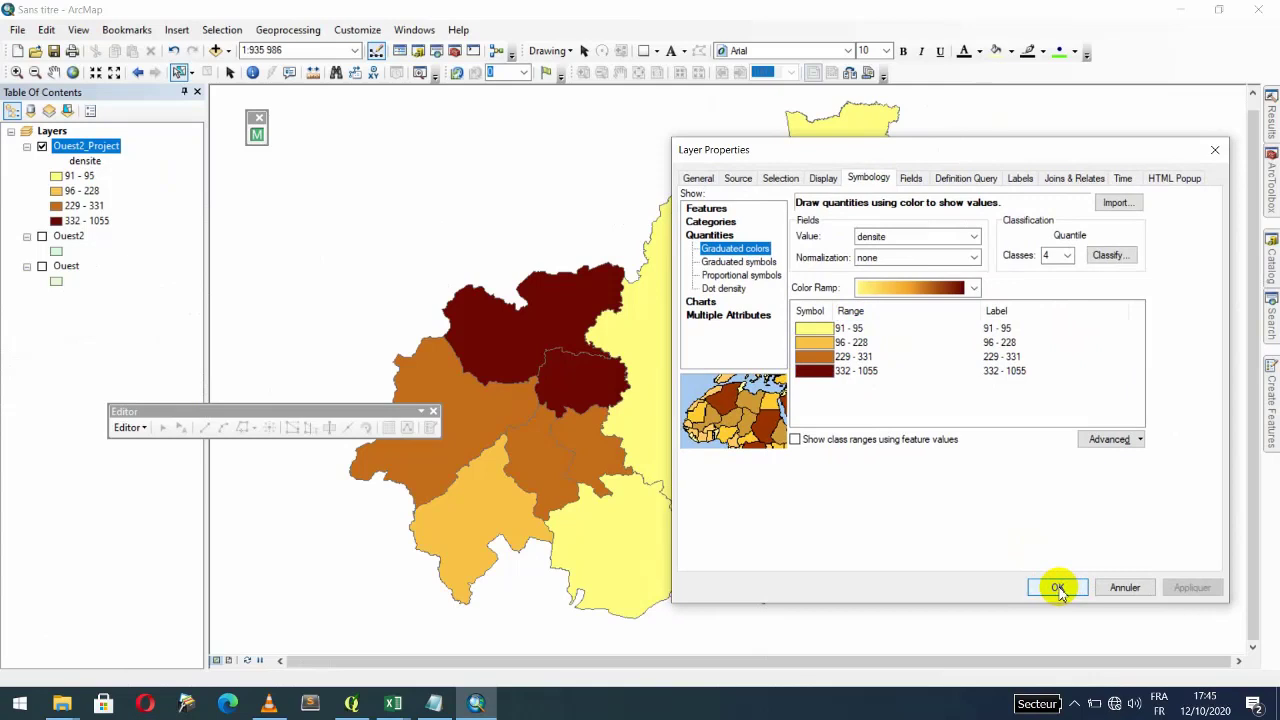
pyautogui.click(1058, 588)
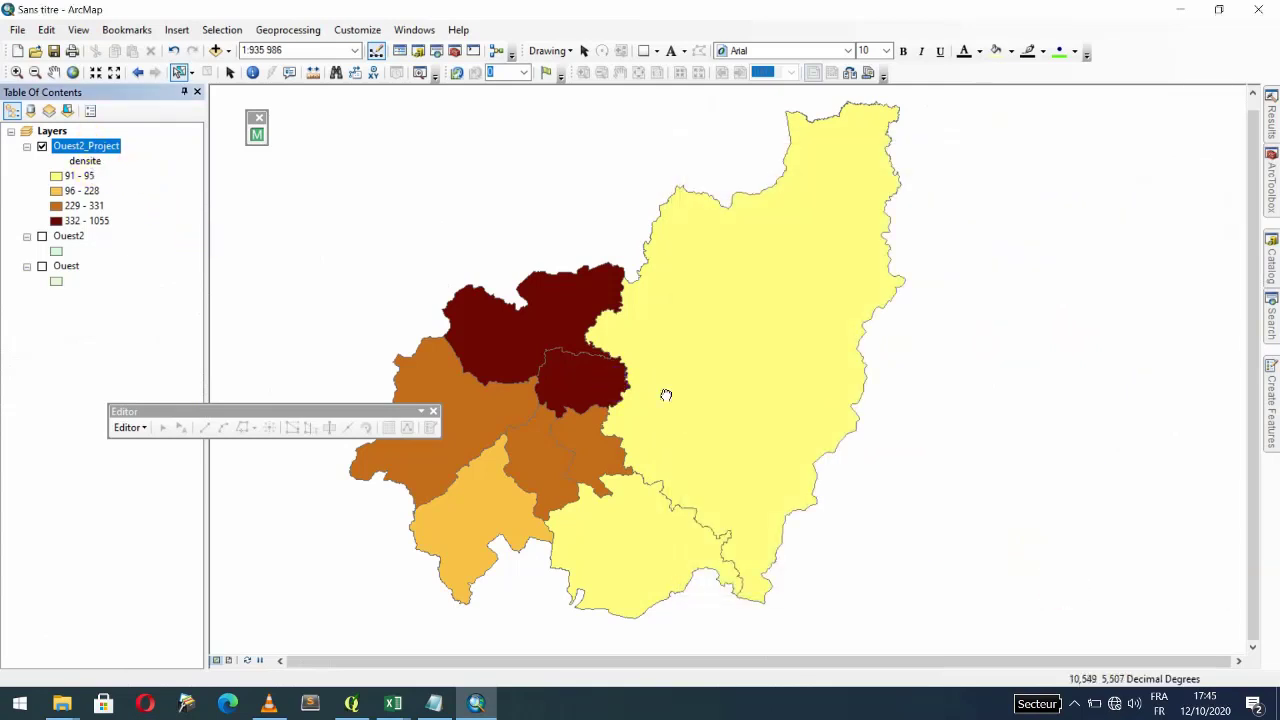
# Step: Turn on feature labels for the Ouest2_Project layer with nom_dep as the label field
pyautogui.moveTo(666, 395); pyautogui.dragTo(735, 405)
pyautogui.rightClick(100, 146)
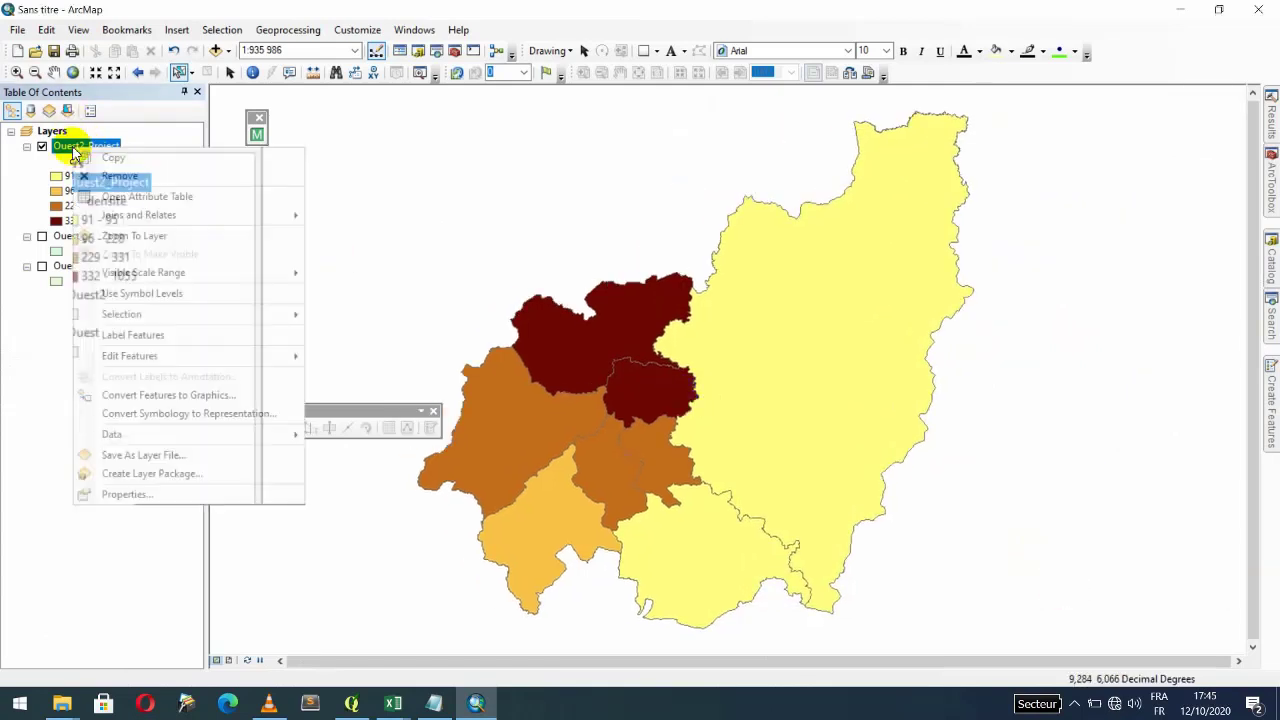
pyautogui.click(171, 493)
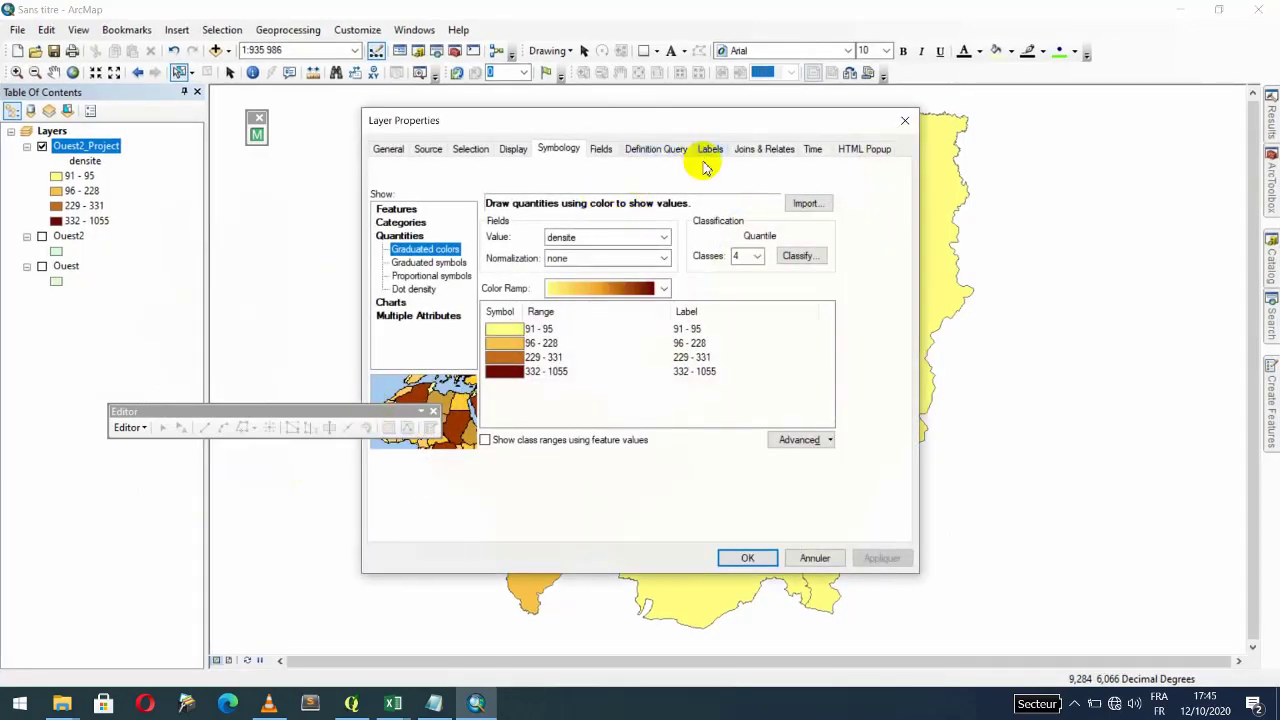
pyautogui.click(707, 150)
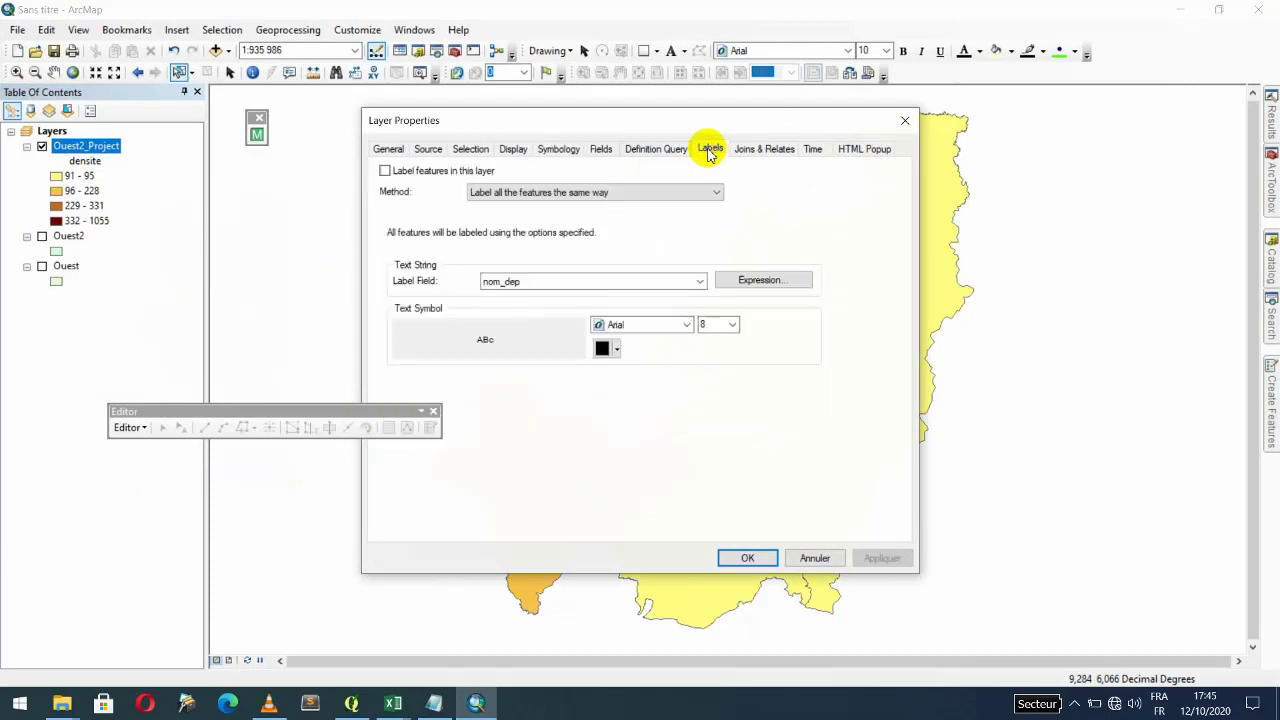
pyautogui.click(385, 171)
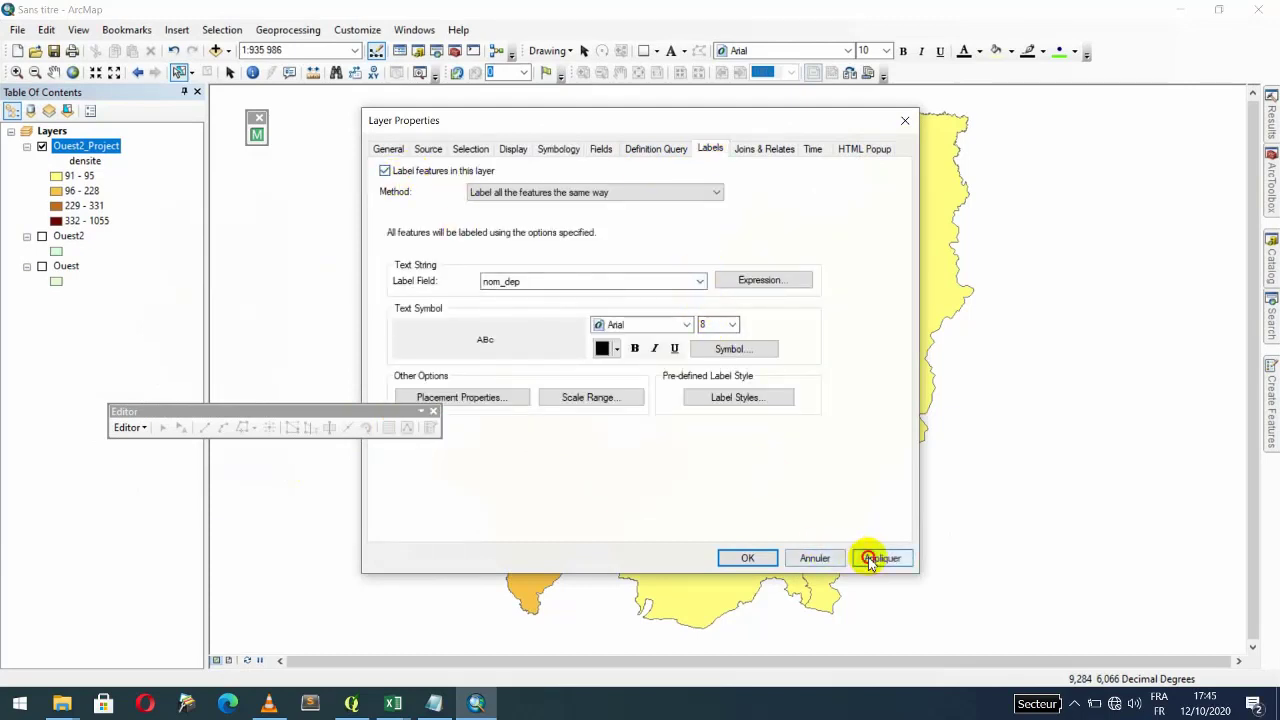
pyautogui.click(869, 558)
pyautogui.click(699, 281)
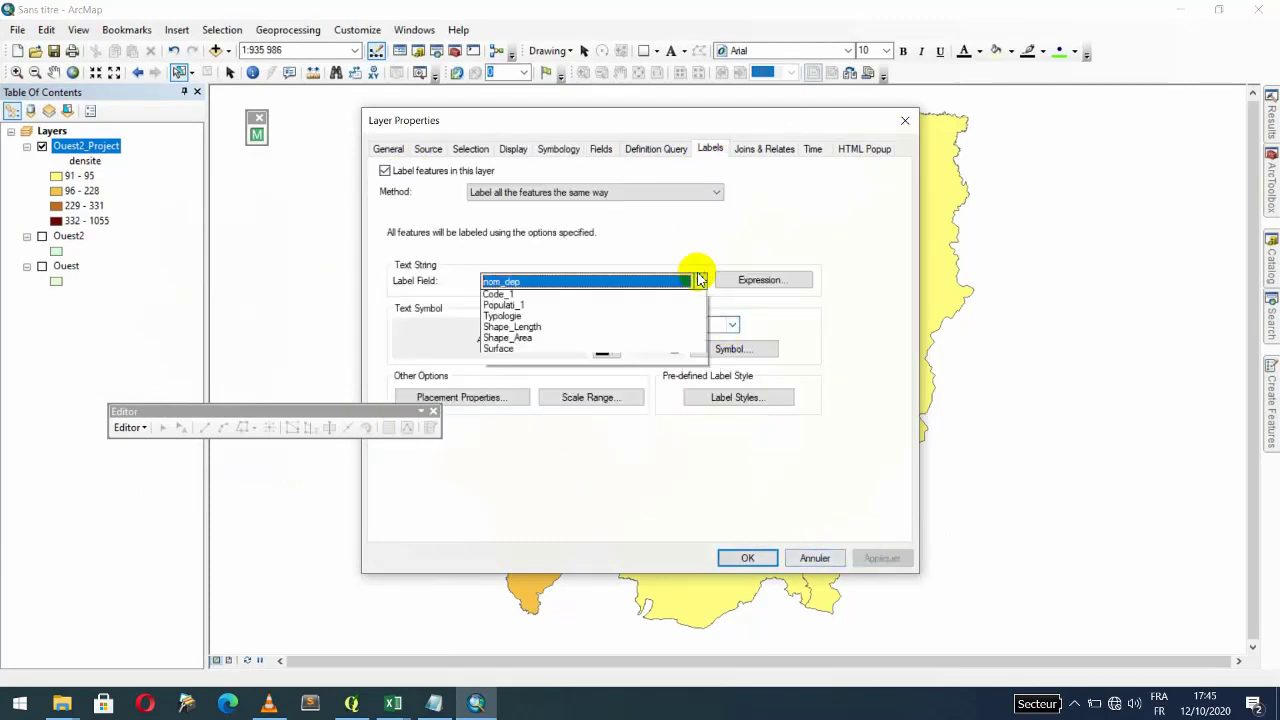
pyautogui.click(699, 281)
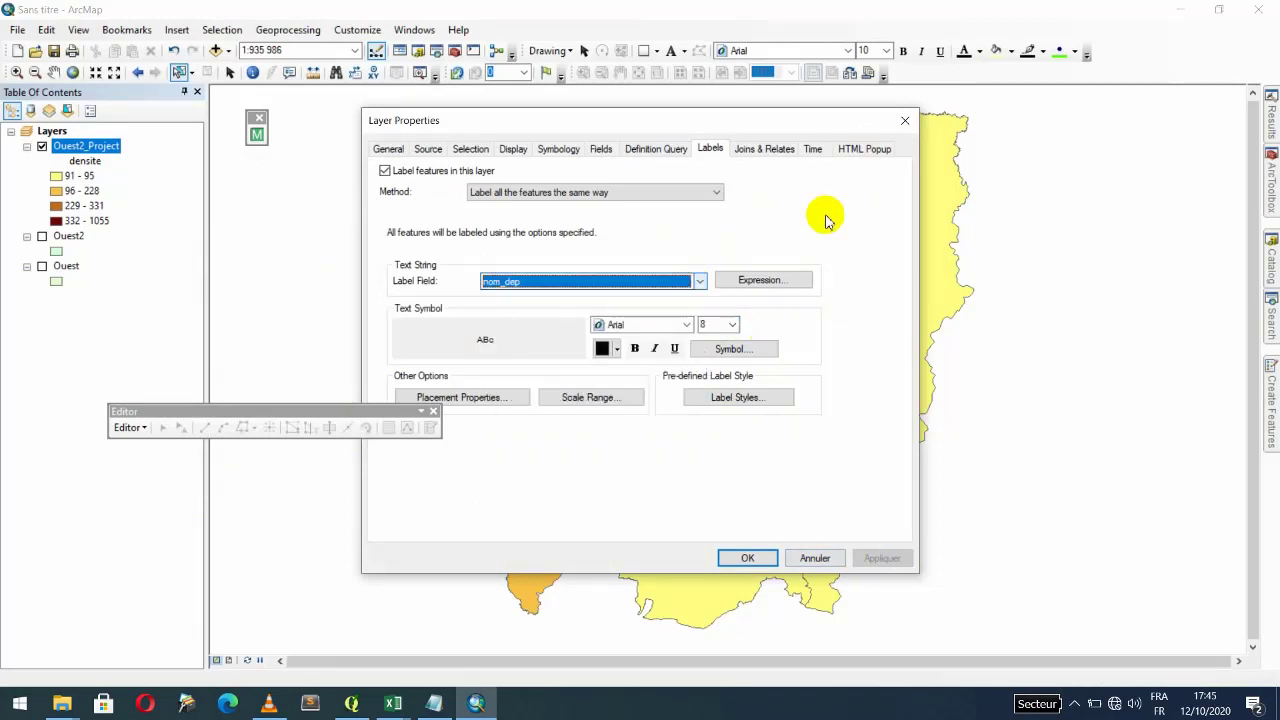
# Step: Set the label text size to 14, apply it and move the dialog aside to check the department names
pyautogui.click(732, 325)
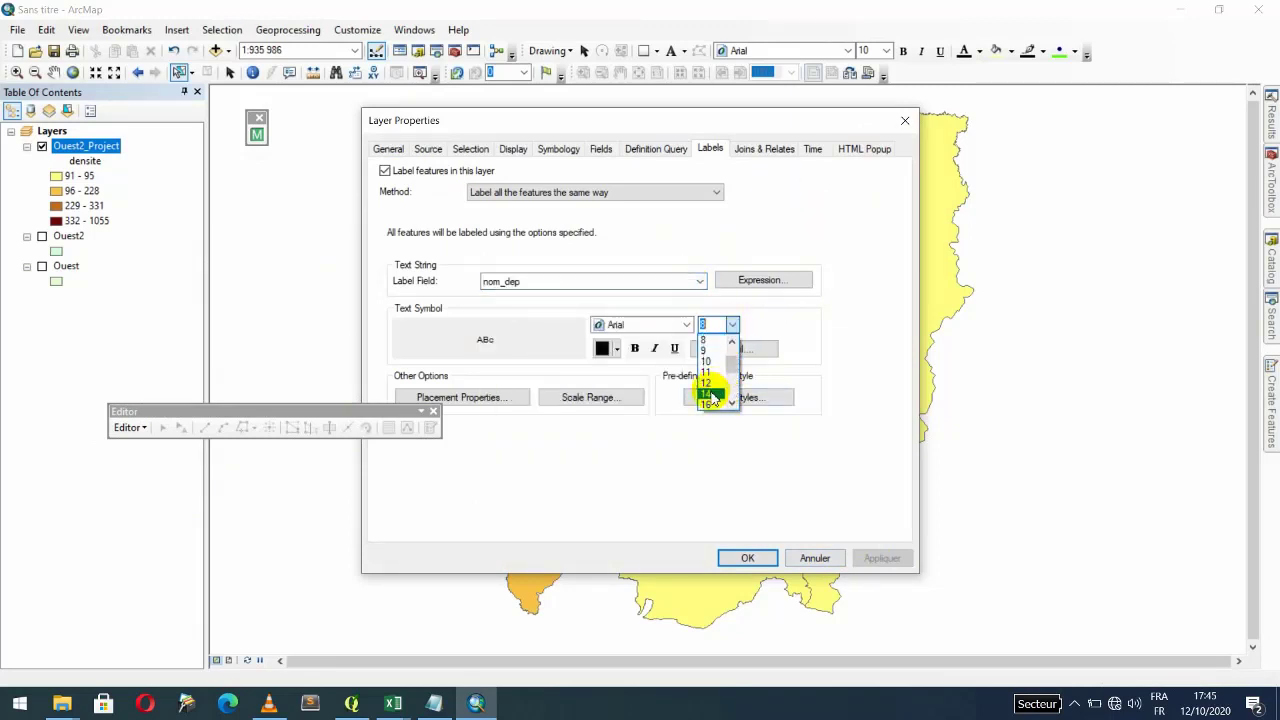
pyautogui.click(708, 393)
pyautogui.click(874, 566)
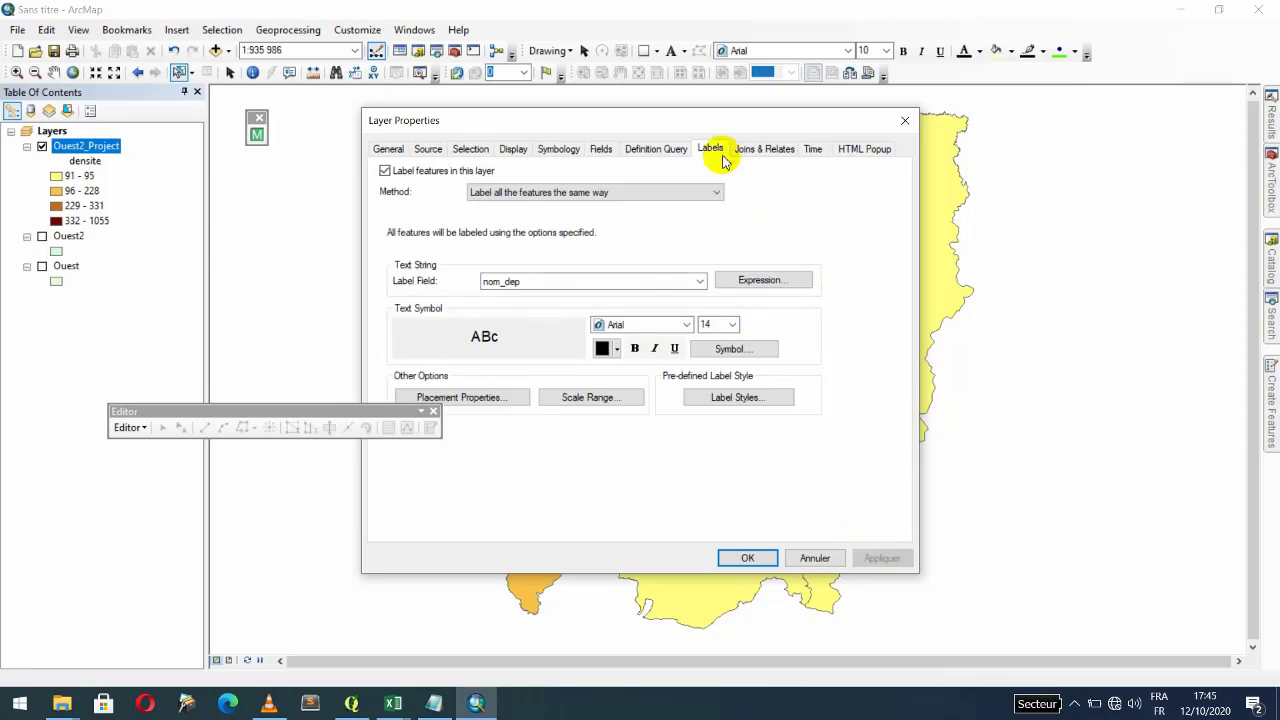
pyautogui.moveTo(729, 120); pyautogui.dragTo(654, 143)
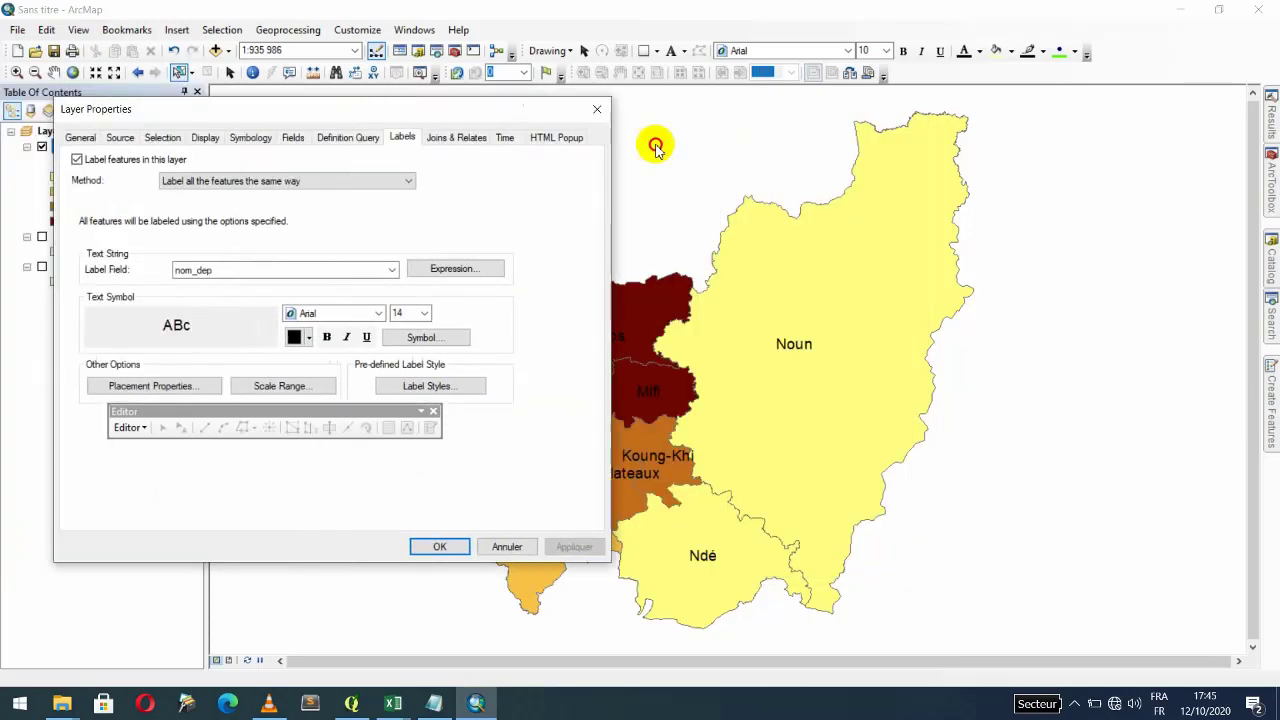
# Step: Set the label text size to 12 and confirm the layer properties
pyautogui.click(578, 329)
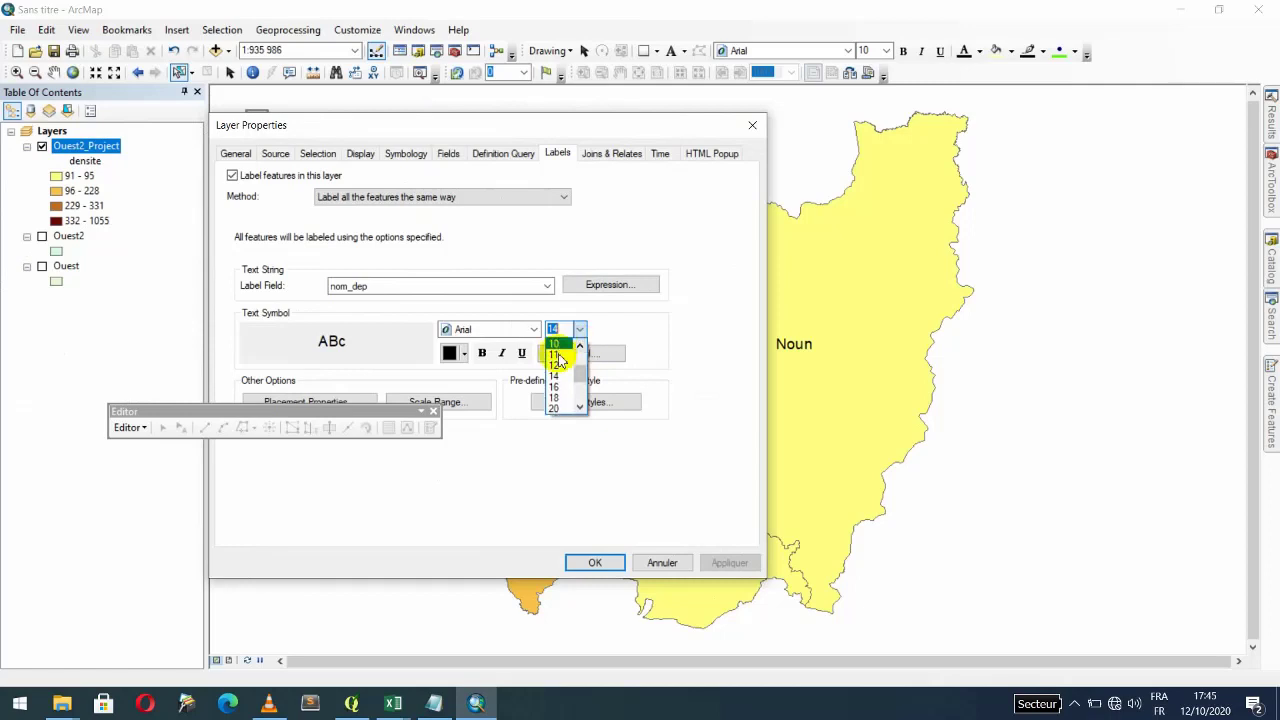
pyautogui.click(563, 354)
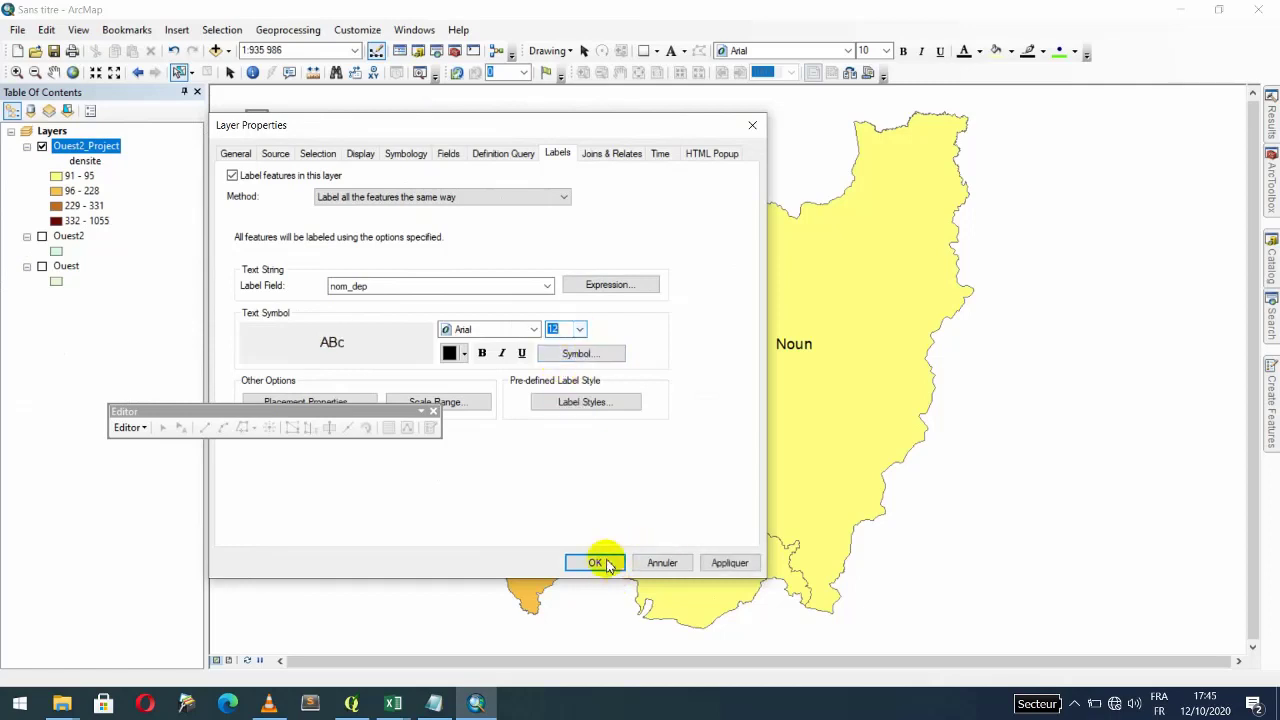
pyautogui.click(604, 562)
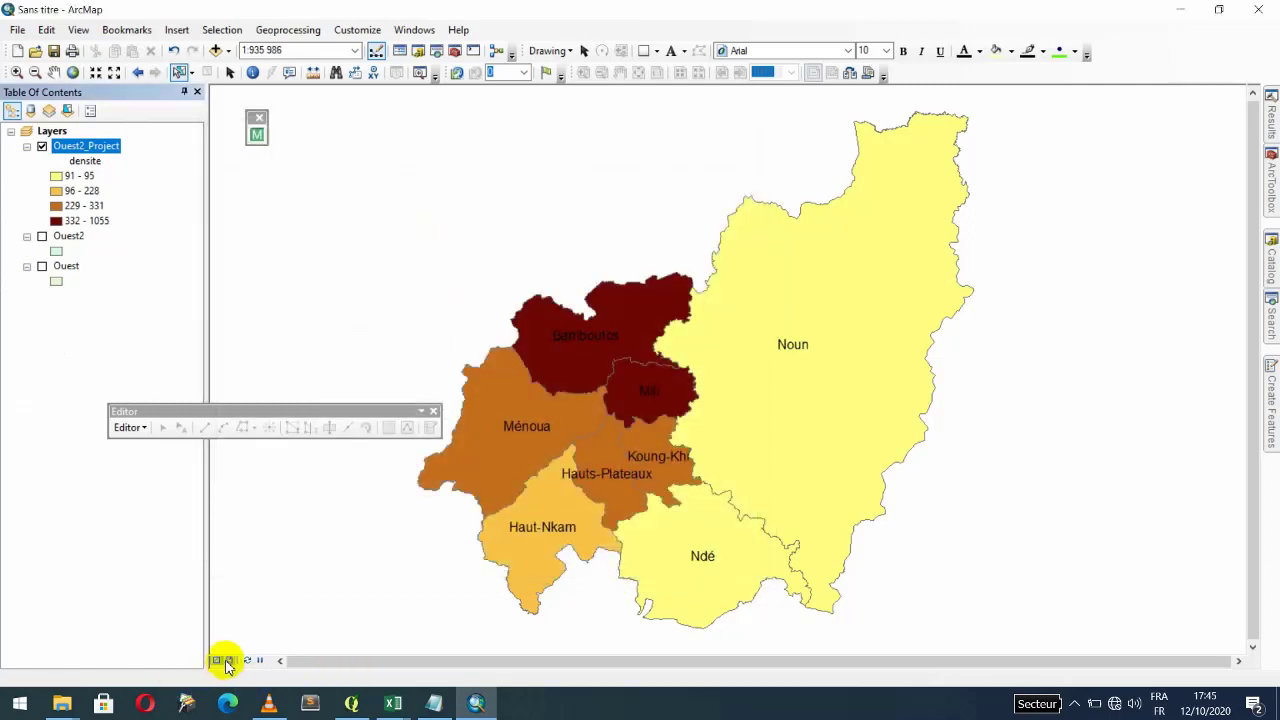
# Step: Switch to the page layout, enlarge the map to a scale of about 1:1 028 390 and center it in the data frame
pyautogui.click(229, 661)
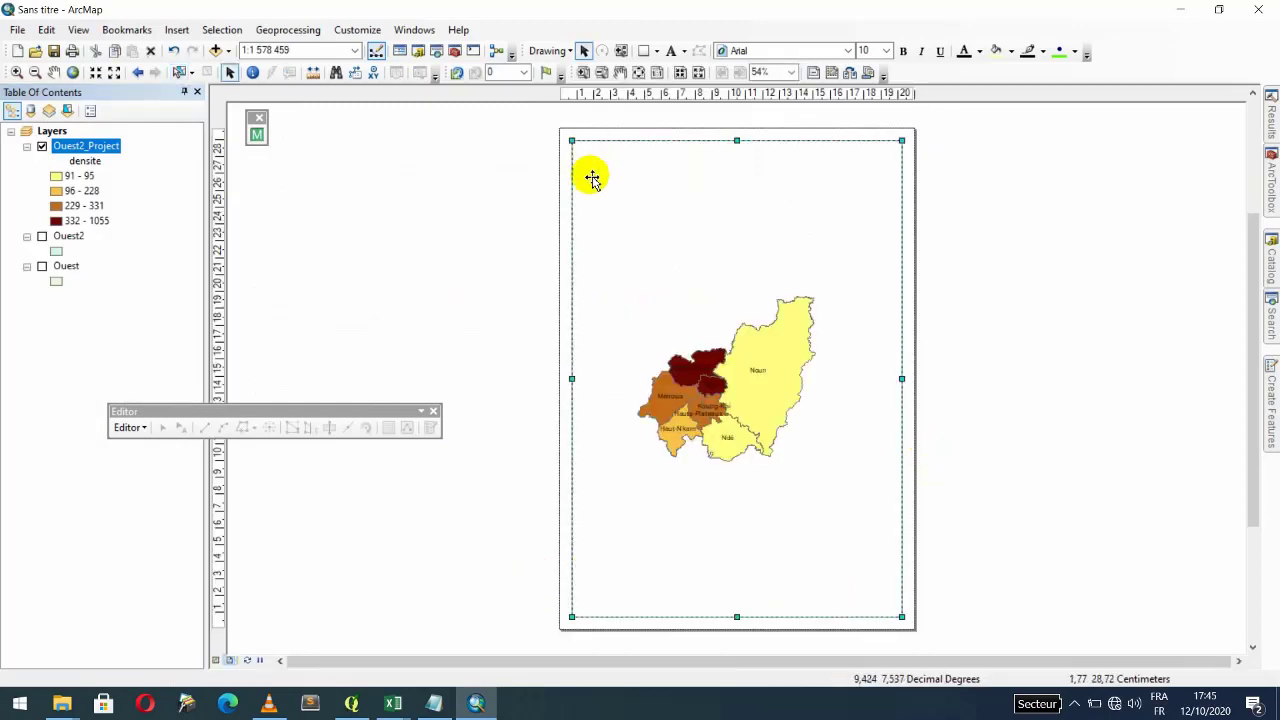
pyautogui.click(16, 72)
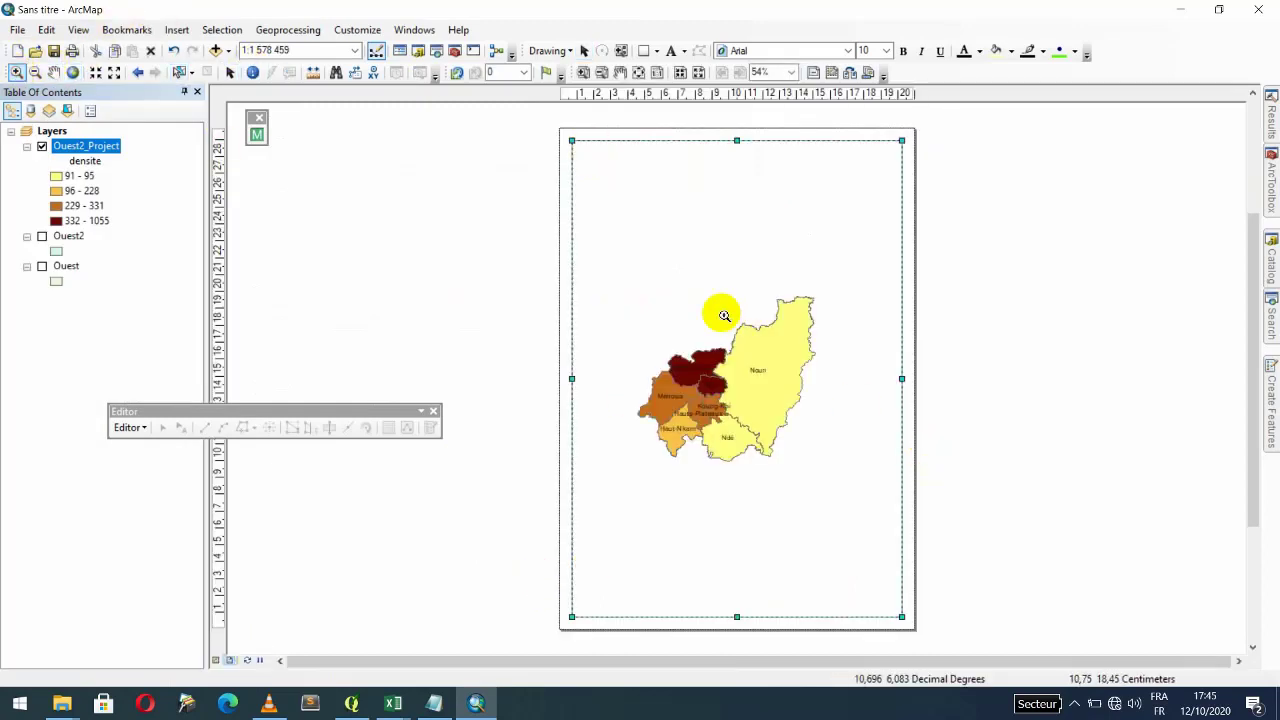
pyautogui.click(694, 334)
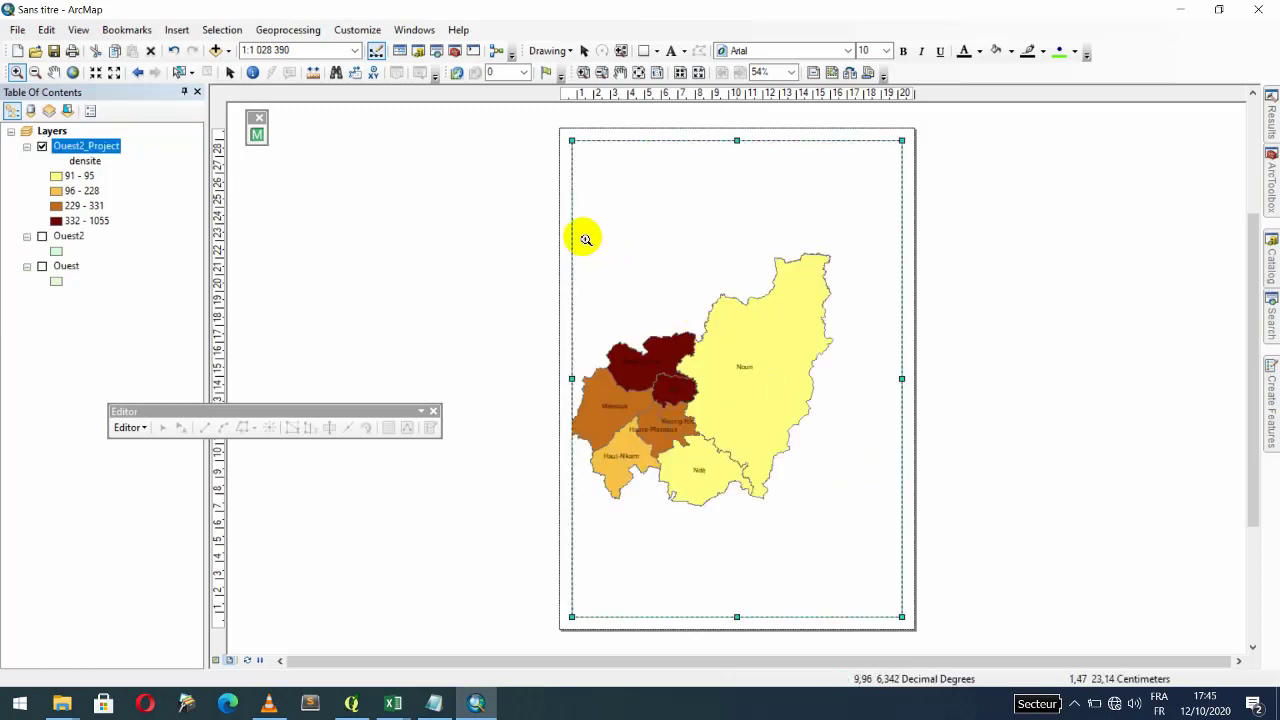
pyautogui.click(53, 72)
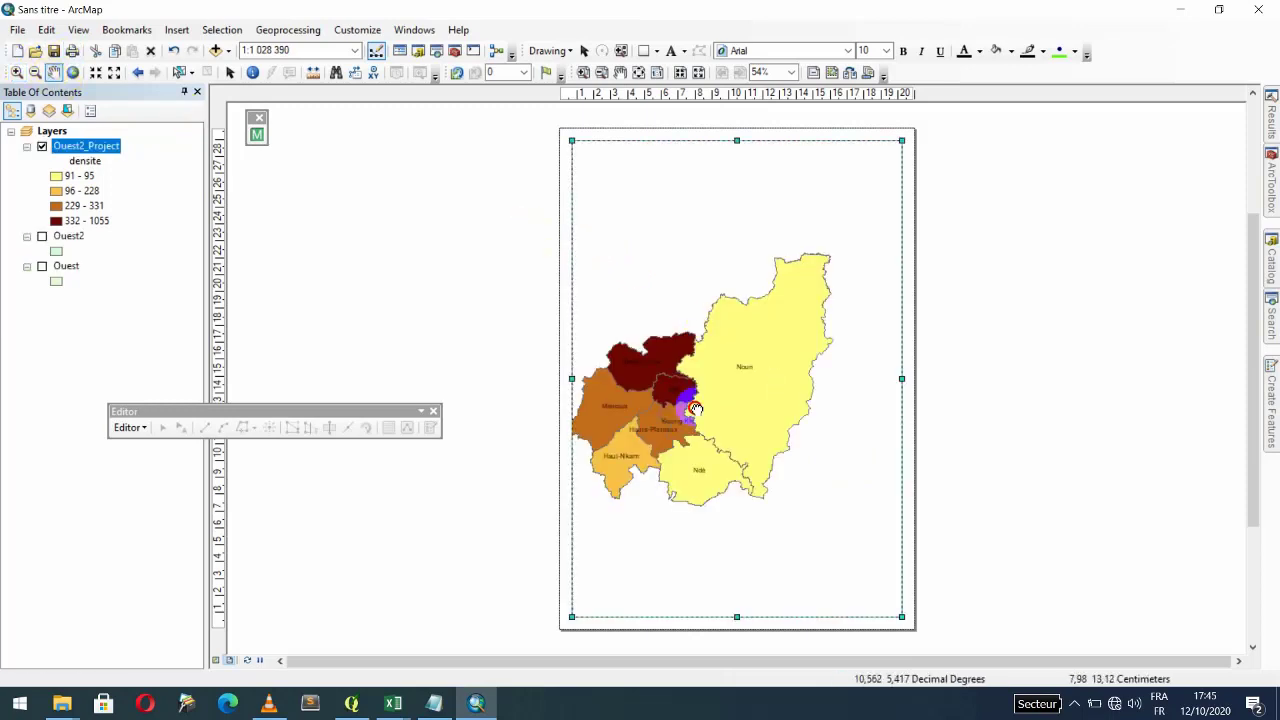
pyautogui.moveTo(695, 409); pyautogui.dragTo(733, 376)
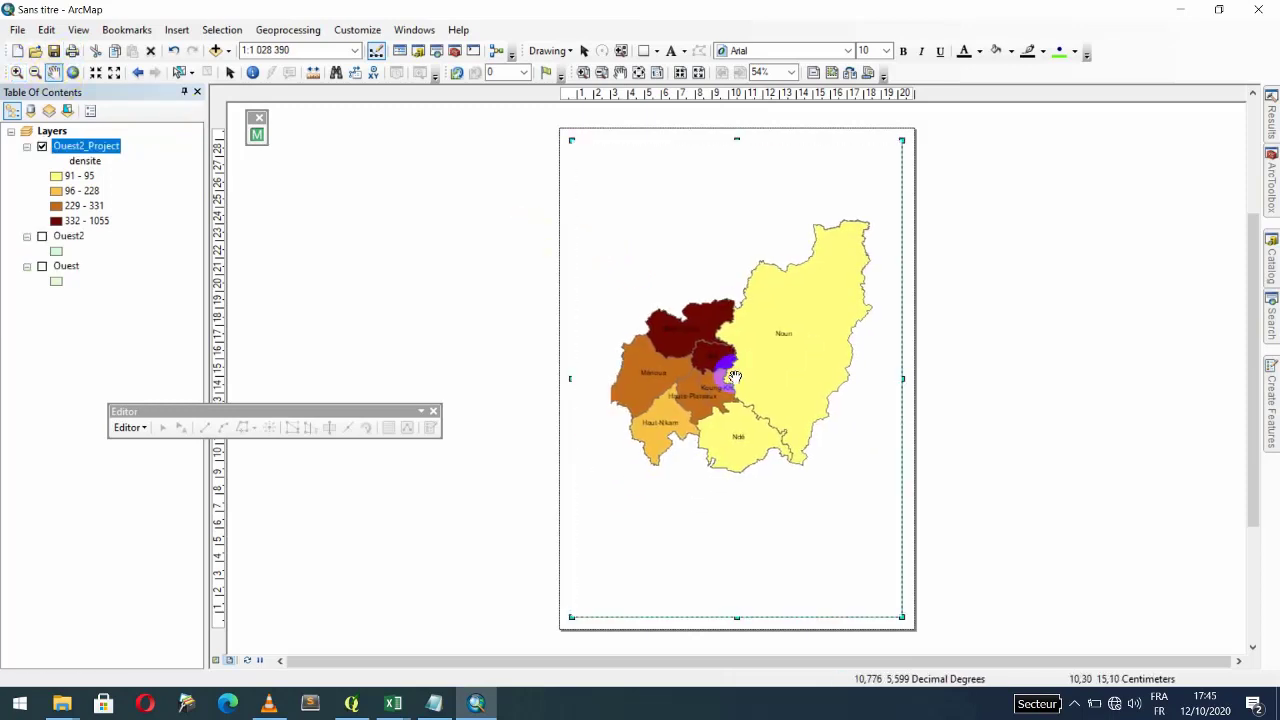
# Step: Start a one-column legend for the Ouest2_Project layer and title it "Légende"
pyautogui.click(178, 29)
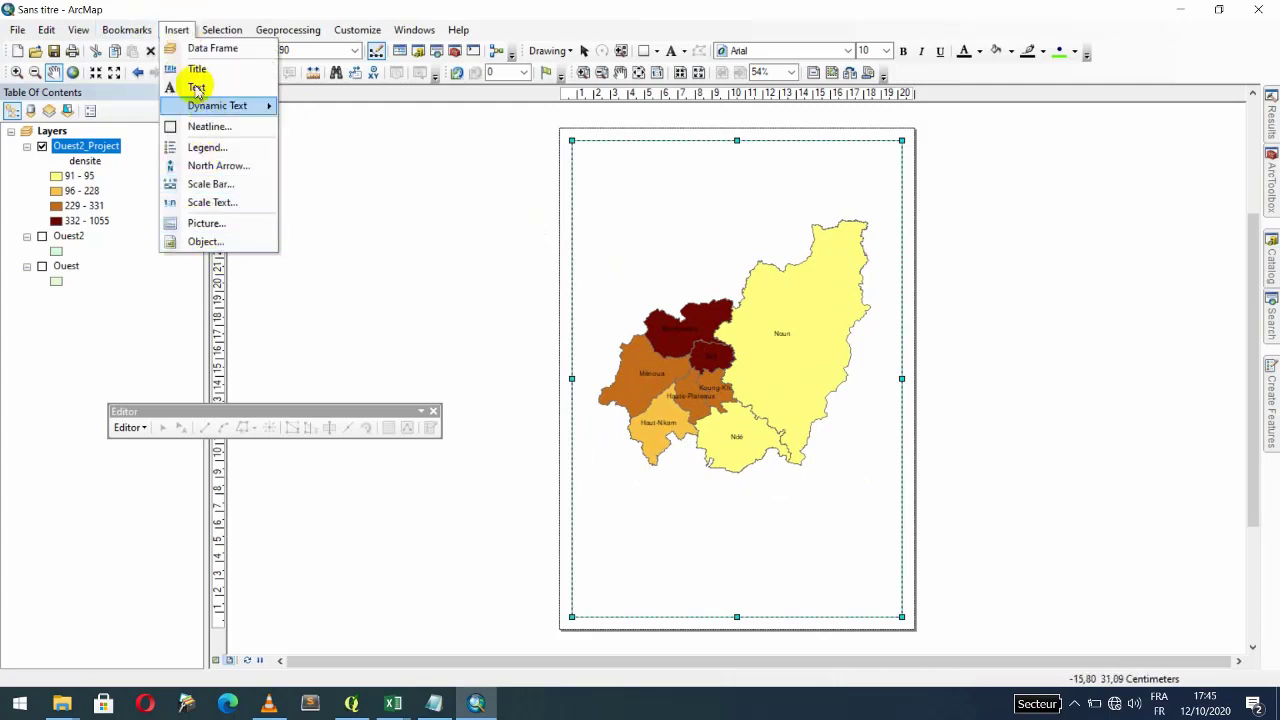
pyautogui.click(207, 147)
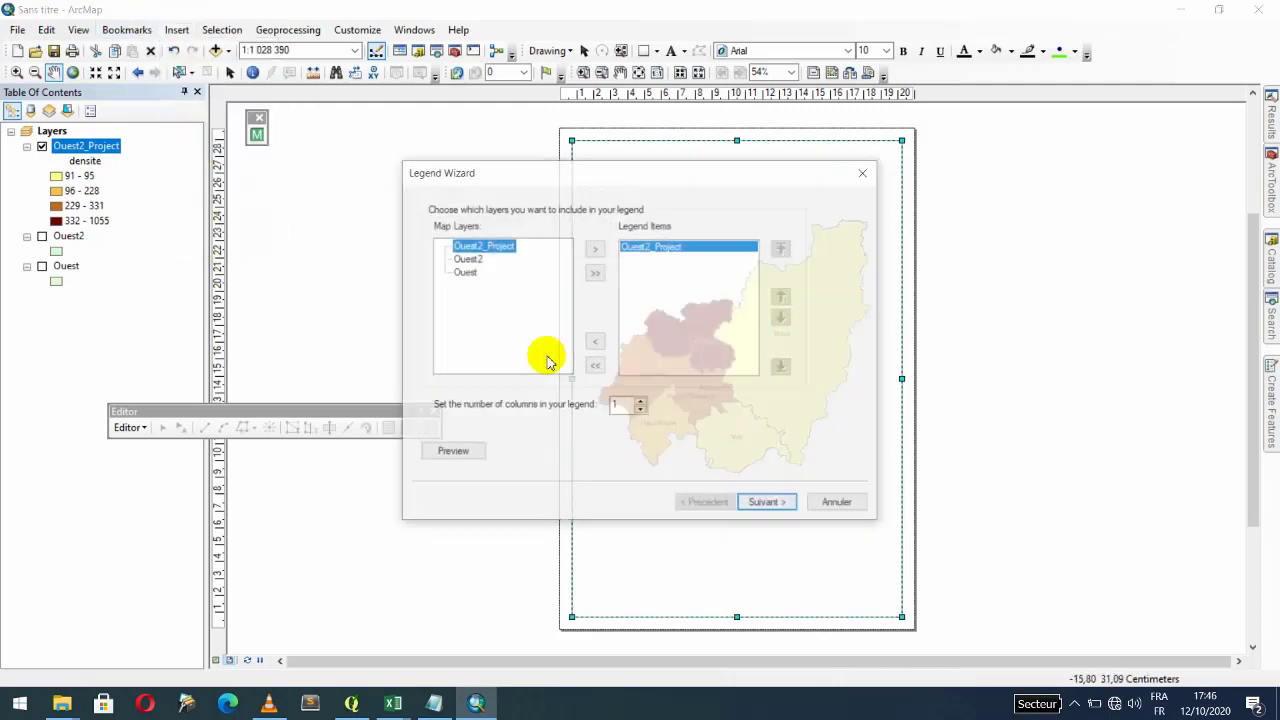
pyautogui.click(768, 506)
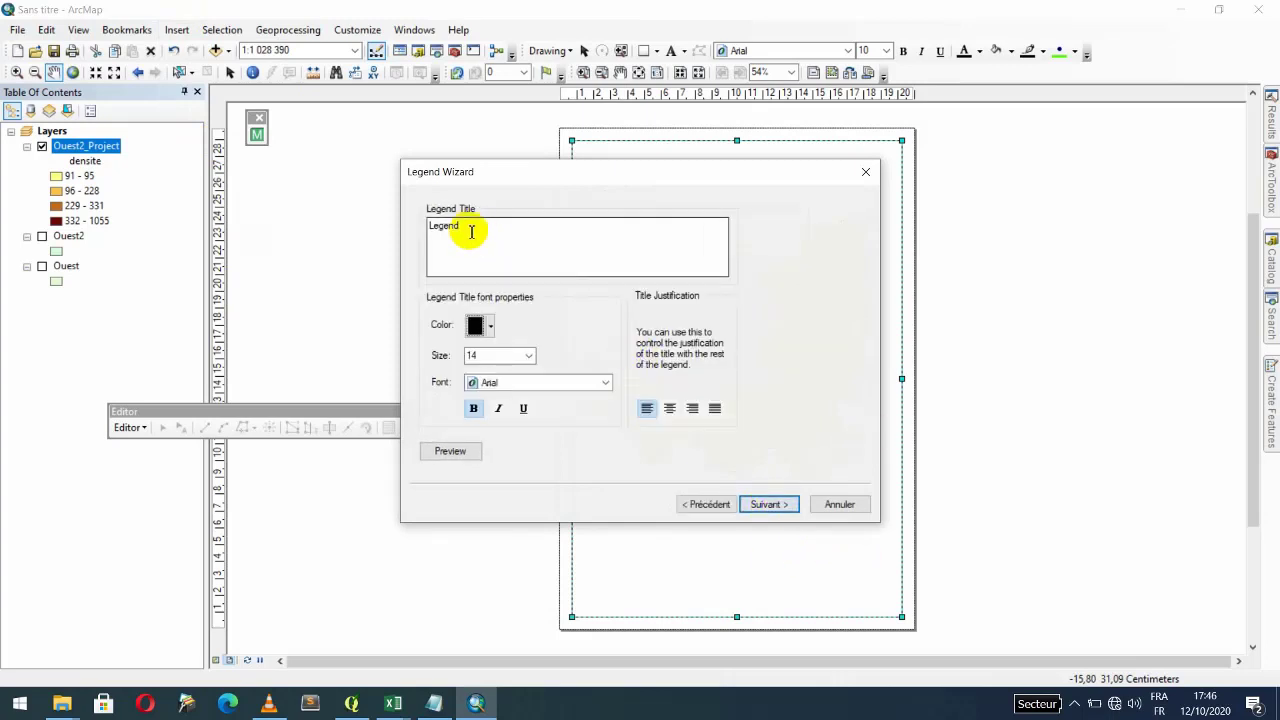
pyautogui.moveTo(469, 225); pyautogui.dragTo(428, 218)
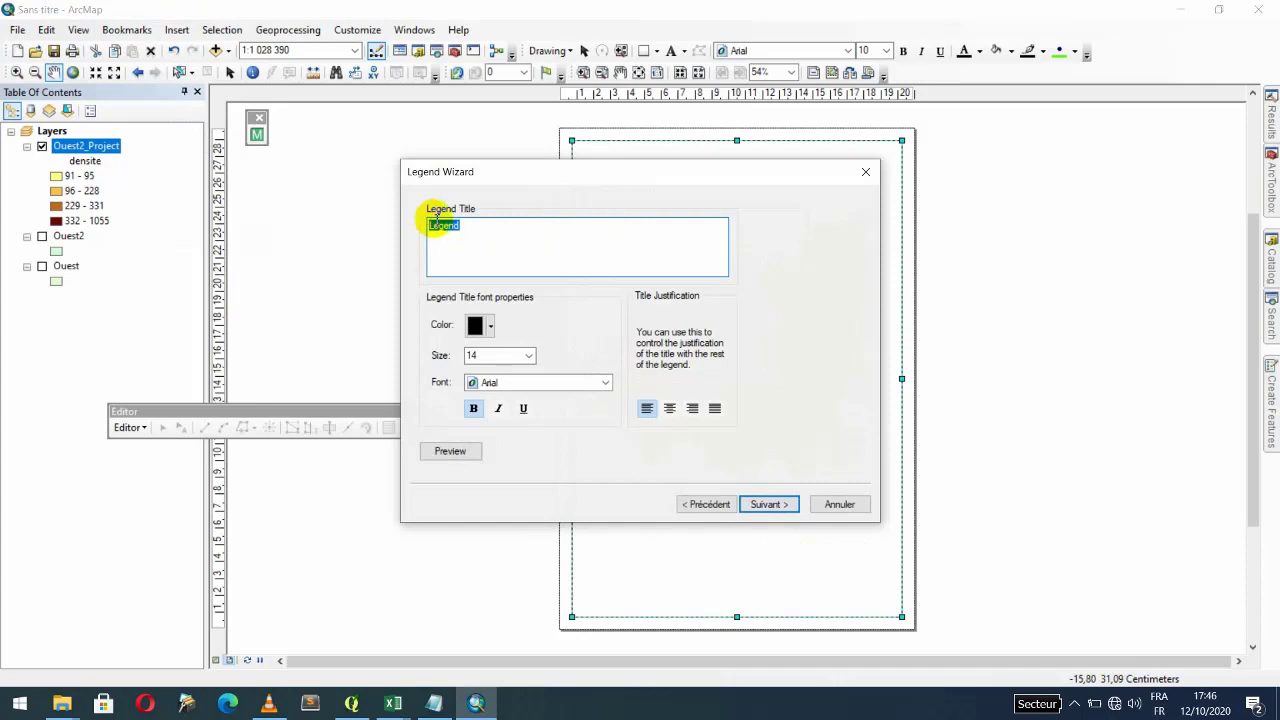
pyautogui.click(467, 227)
pyautogui.write('e')
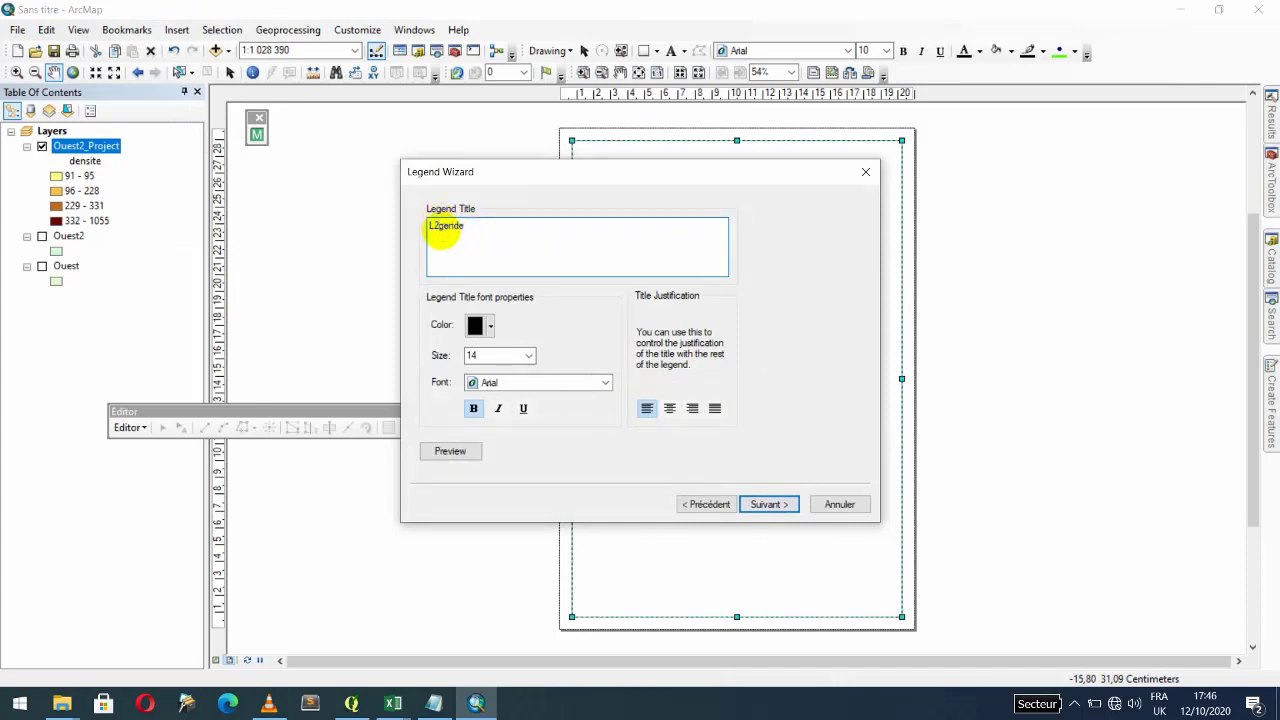
pyautogui.press('super+space')
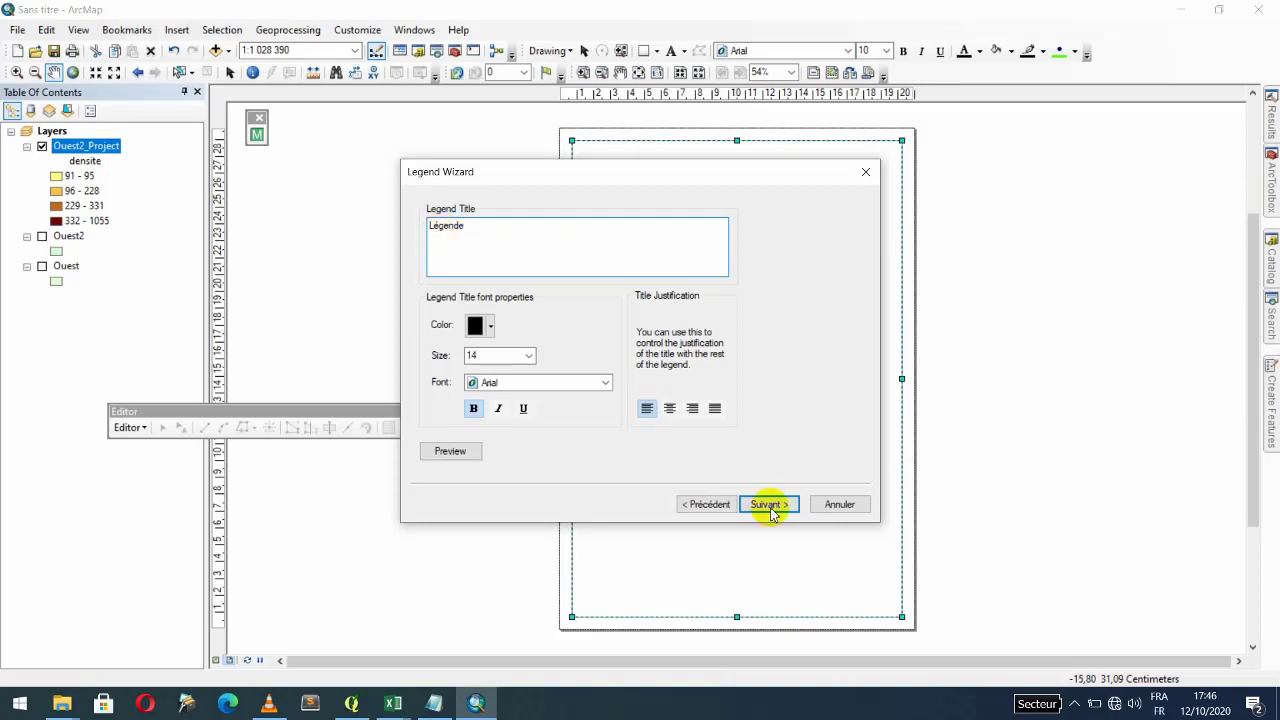
# Step: Finish the legend with the default frame, patch and spacing settings and move it to the blank area northwest of the mapped departments
pyautogui.click(770, 505)
pyautogui.click(770, 505)
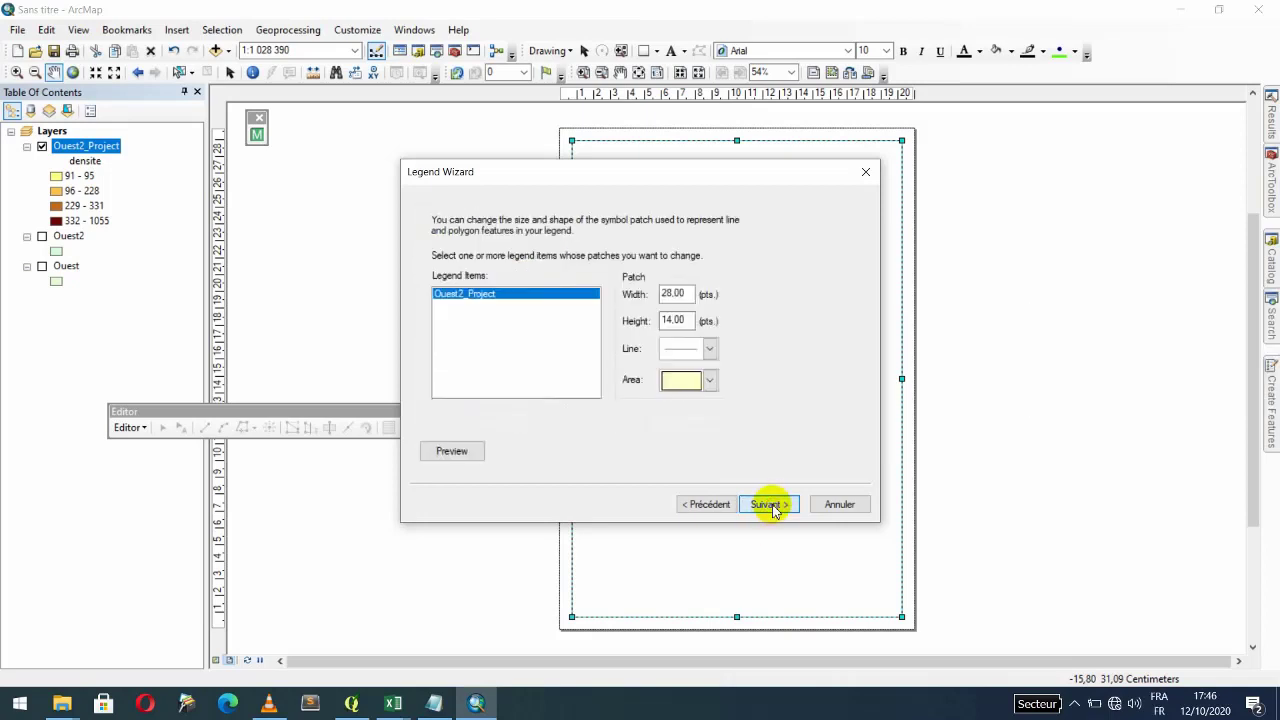
pyautogui.click(770, 505)
pyautogui.click(770, 505)
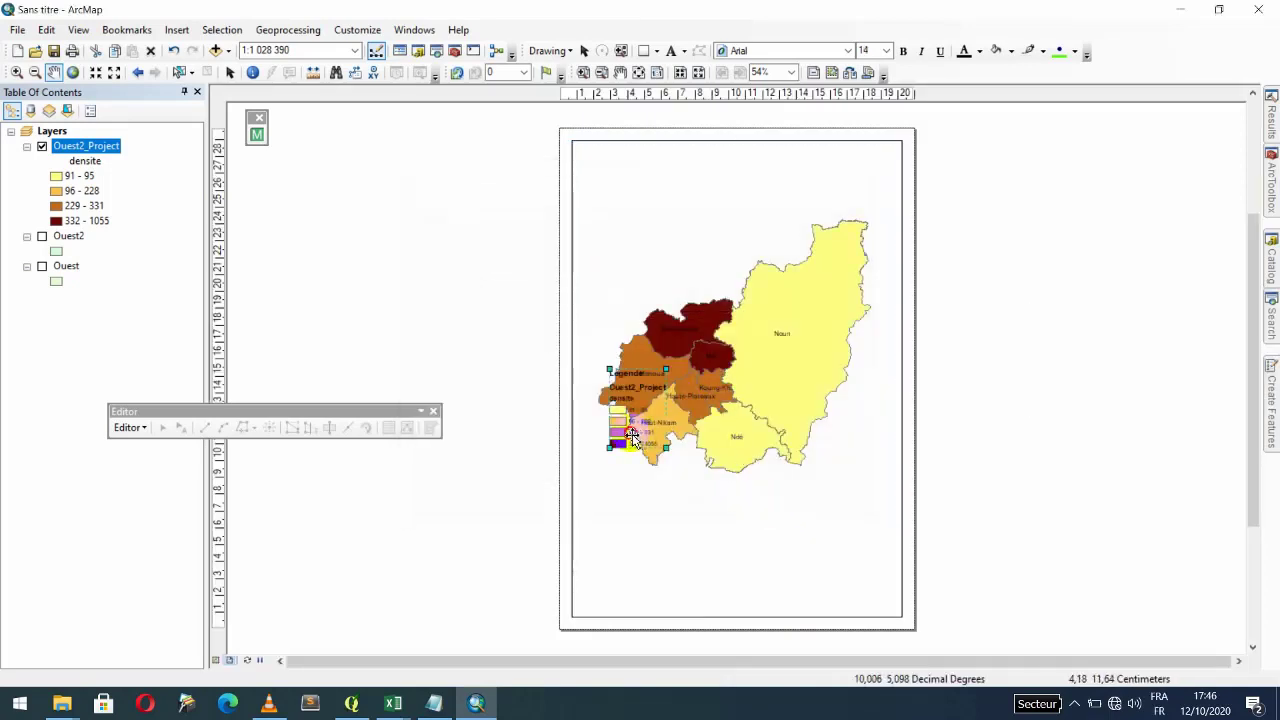
pyautogui.moveTo(632, 438); pyautogui.dragTo(614, 270)
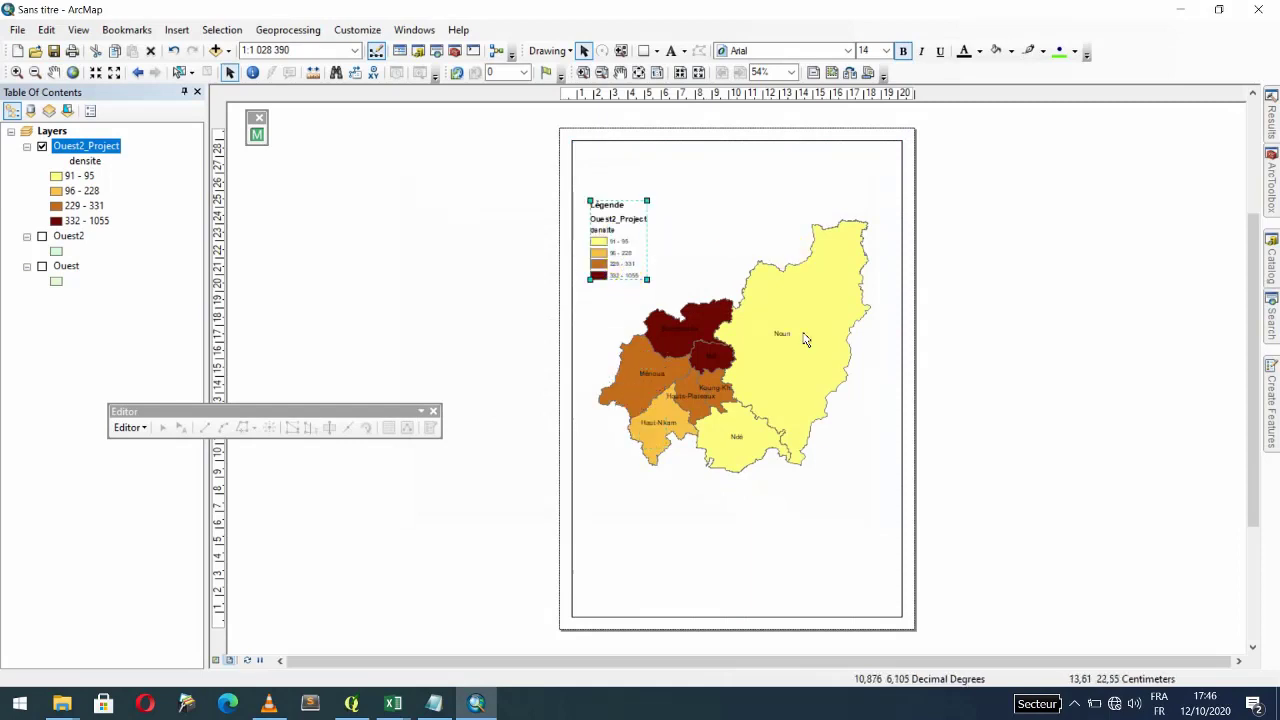
# Step: Shorten the data frame from its lower and upper edges to fit around the map and legend, and recenter the departments inside it
pyautogui.click(752, 605)
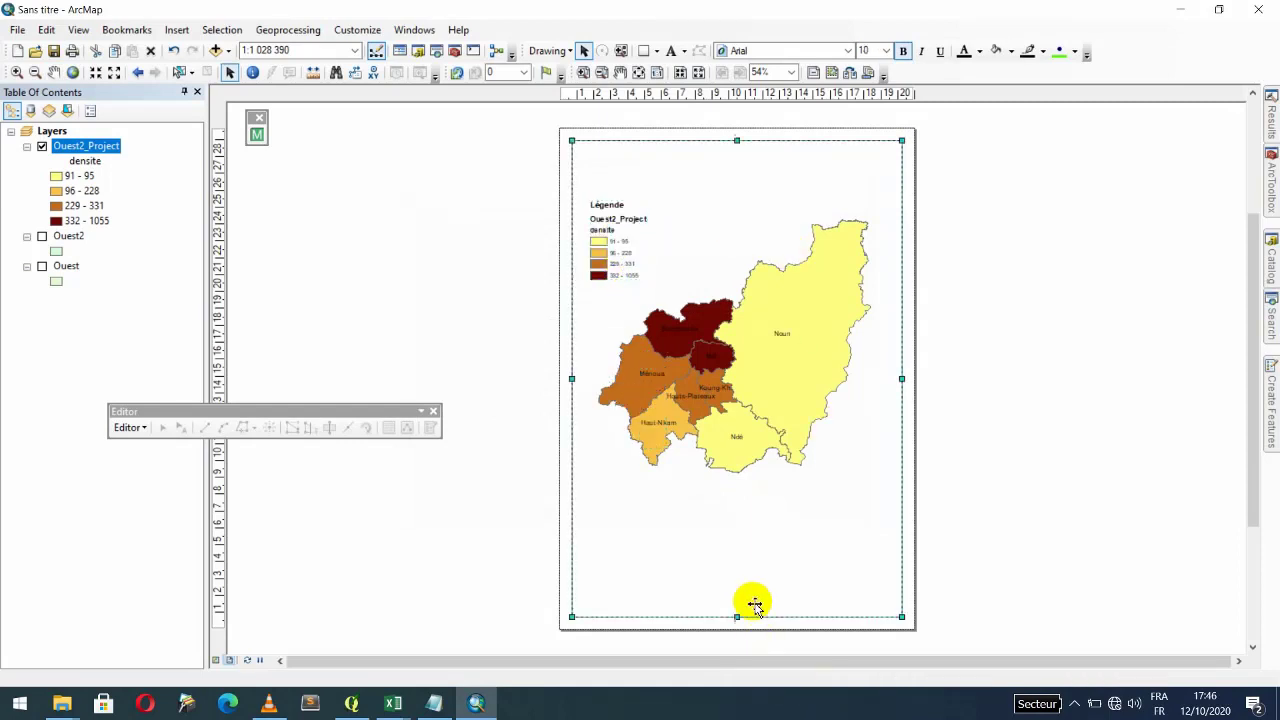
pyautogui.moveTo(737, 617); pyautogui.dragTo(740, 486)
pyautogui.moveTo(736, 204); pyautogui.dragTo(736, 201)
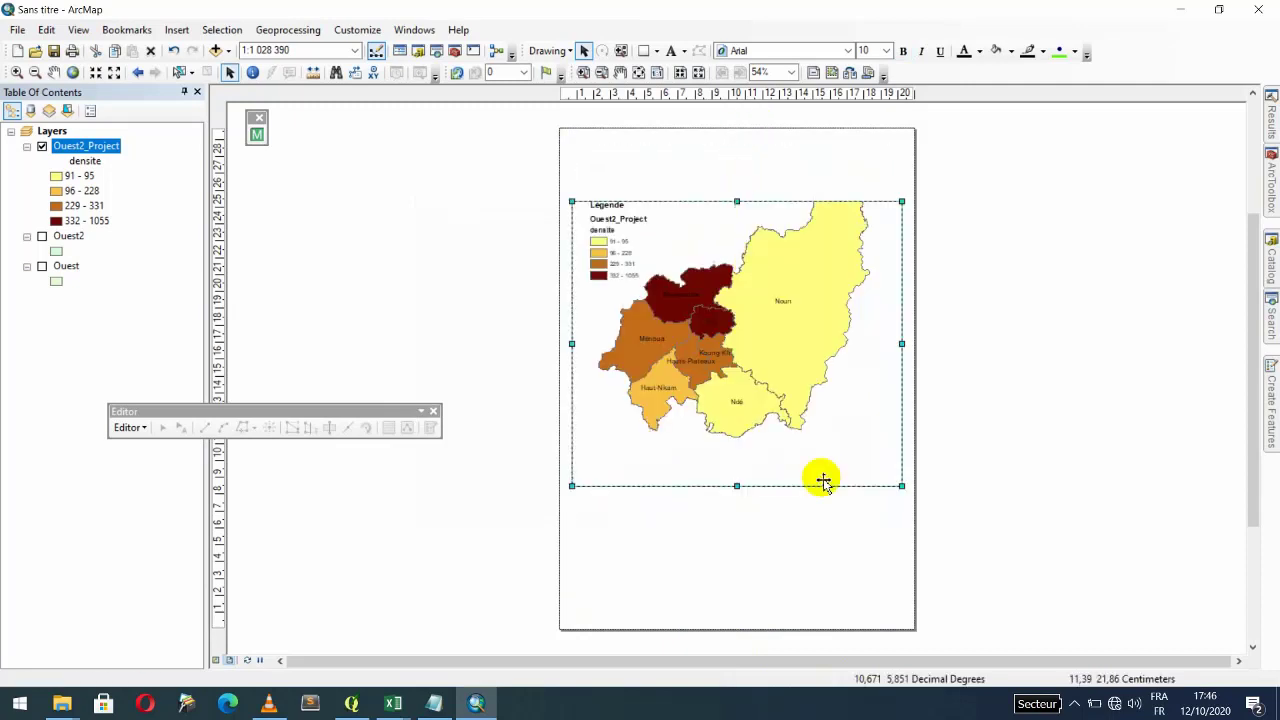
pyautogui.click(55, 70)
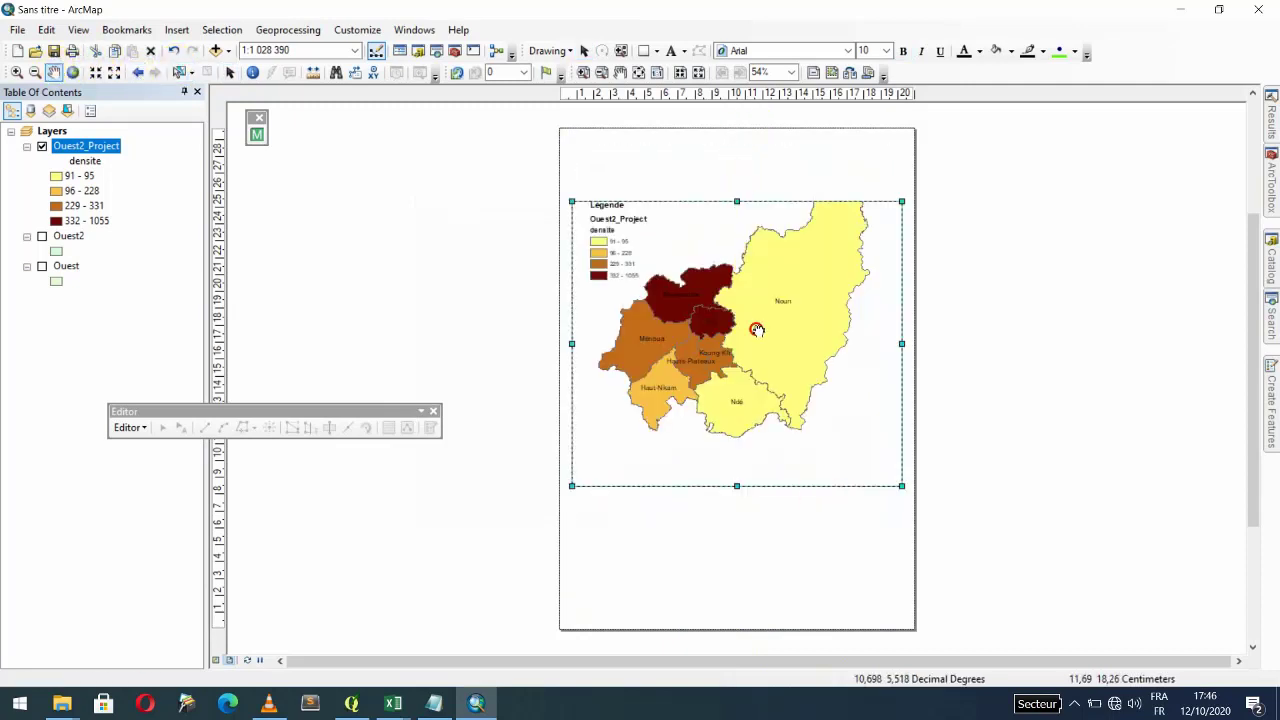
pyautogui.moveTo(757, 331); pyautogui.dragTo(760, 366)
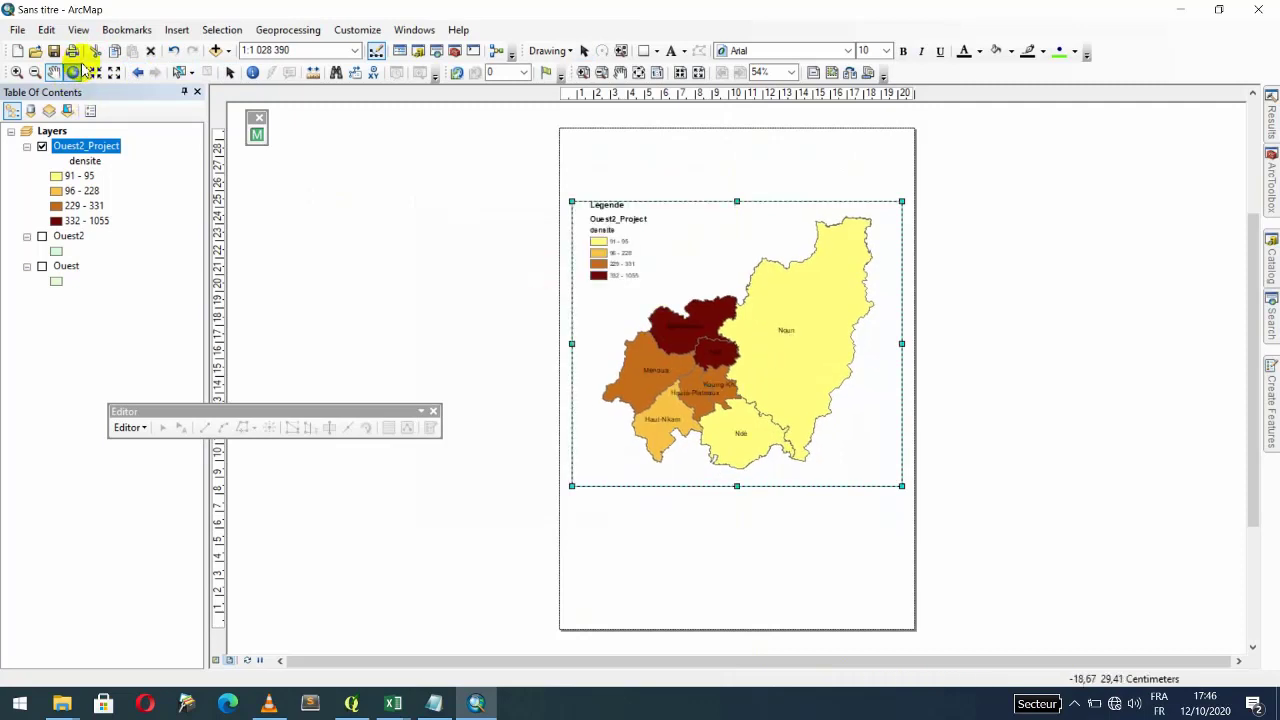
# Step: Move the legend slightly down and left so it sits fully inside the data frame's upper-left corner
pyautogui.click(229, 72)
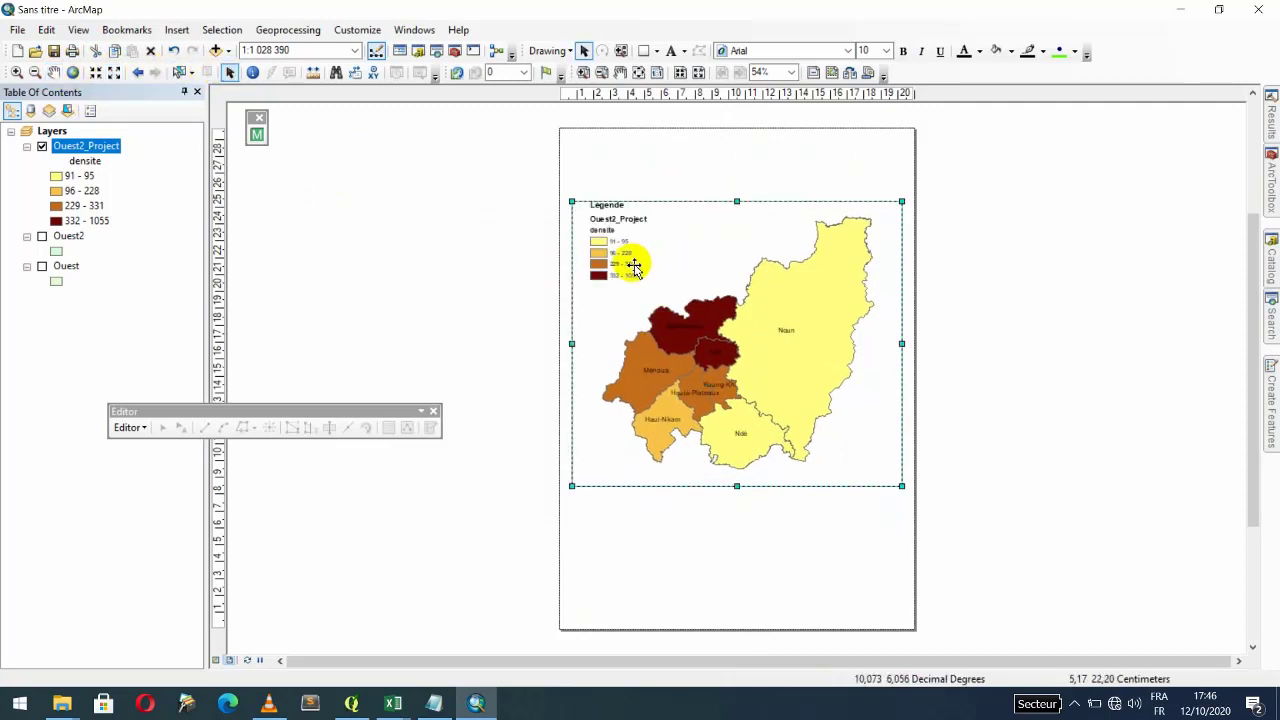
pyautogui.click(628, 262)
pyautogui.moveTo(623, 258); pyautogui.dragTo(616, 270)
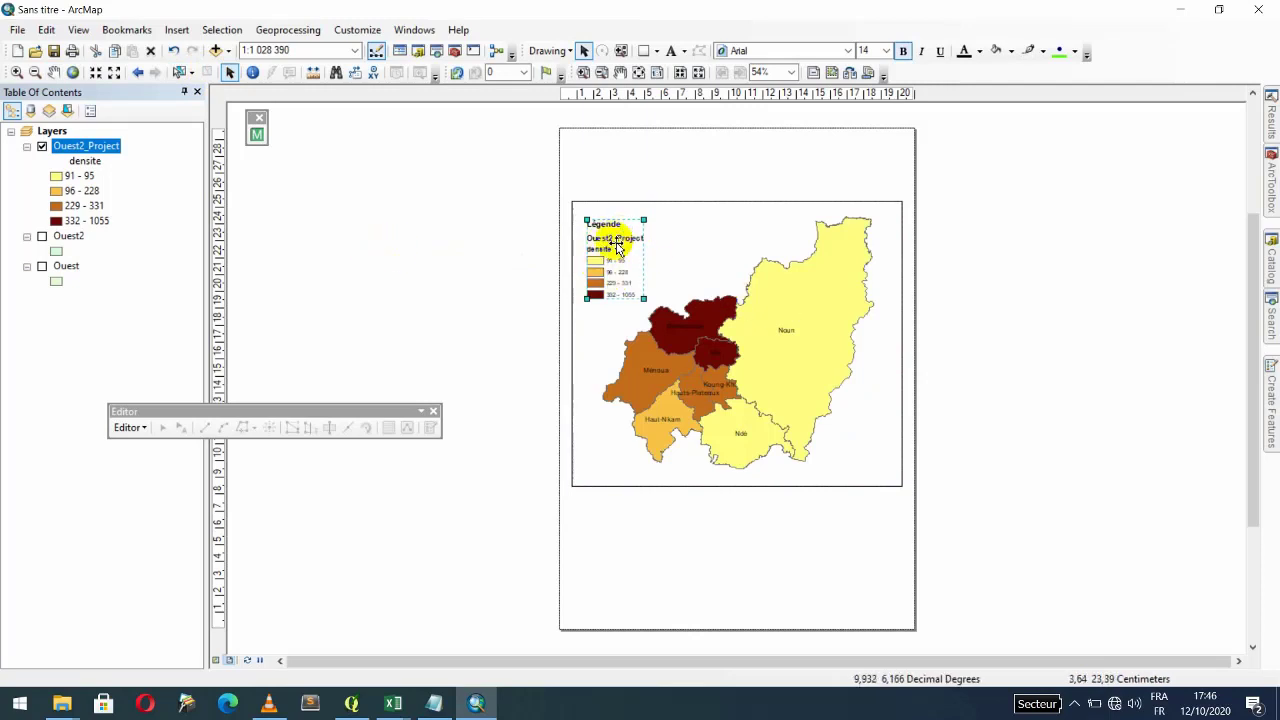
pyautogui.click(84, 150)
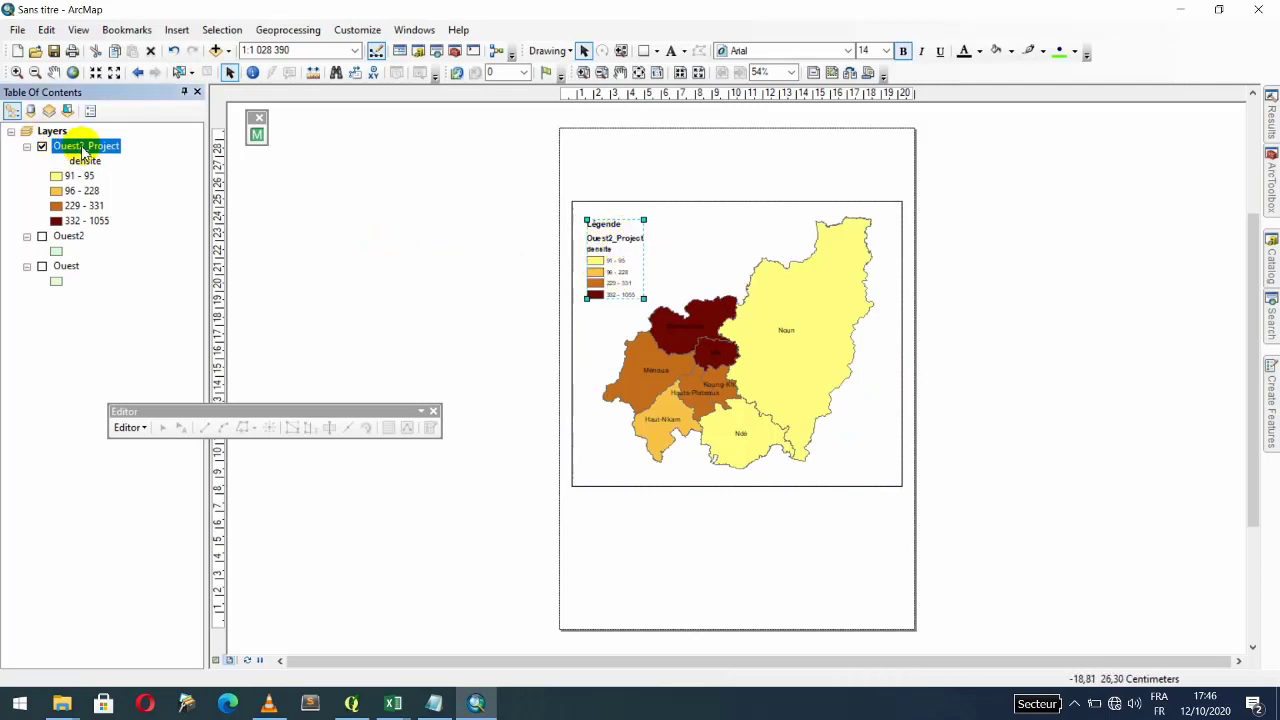
pyautogui.click(621, 256)
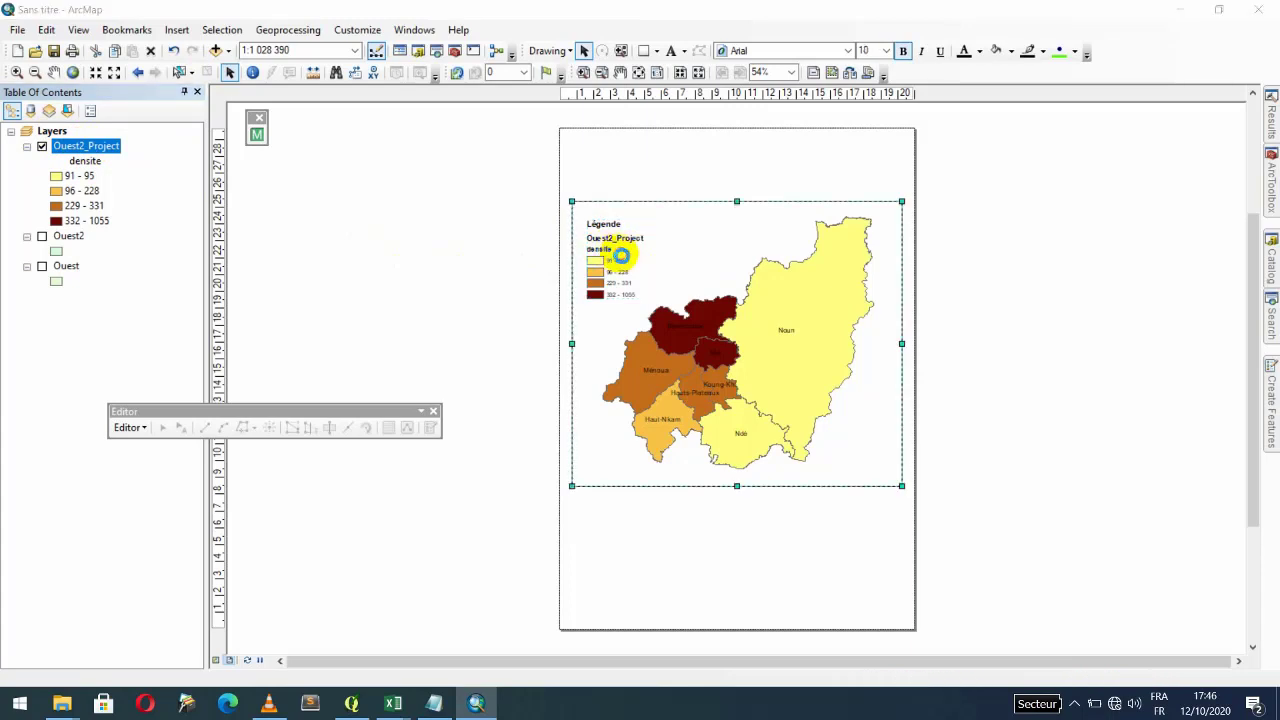
pyautogui.doubleClick(621, 256)
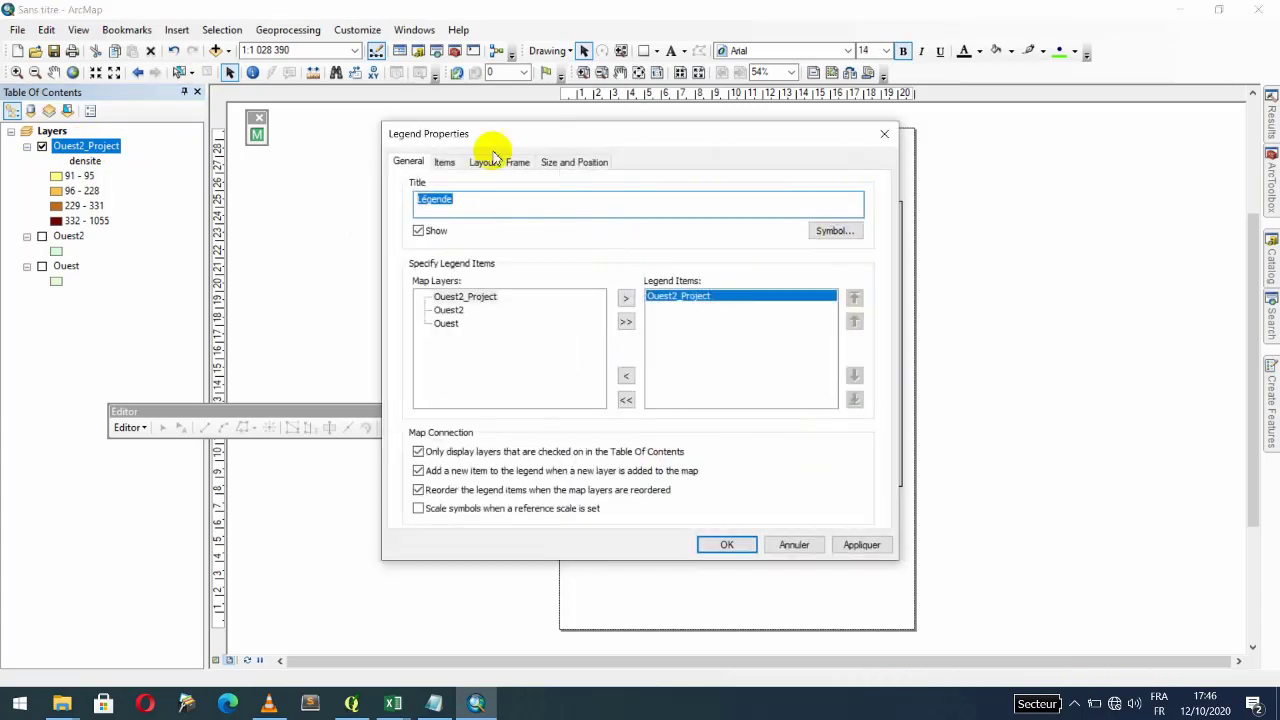
pyautogui.click(885, 136)
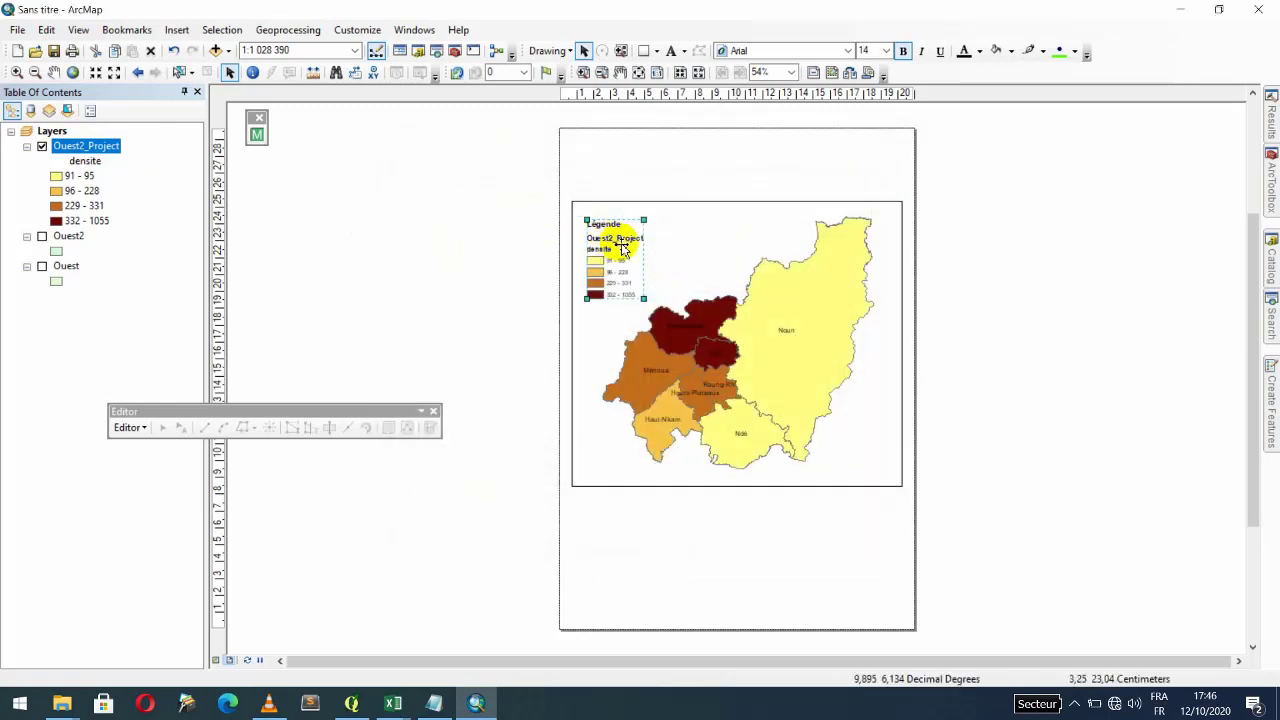
# Step: Hide the layer name in the legend's Ouest2_Project item
pyautogui.click(616, 261)
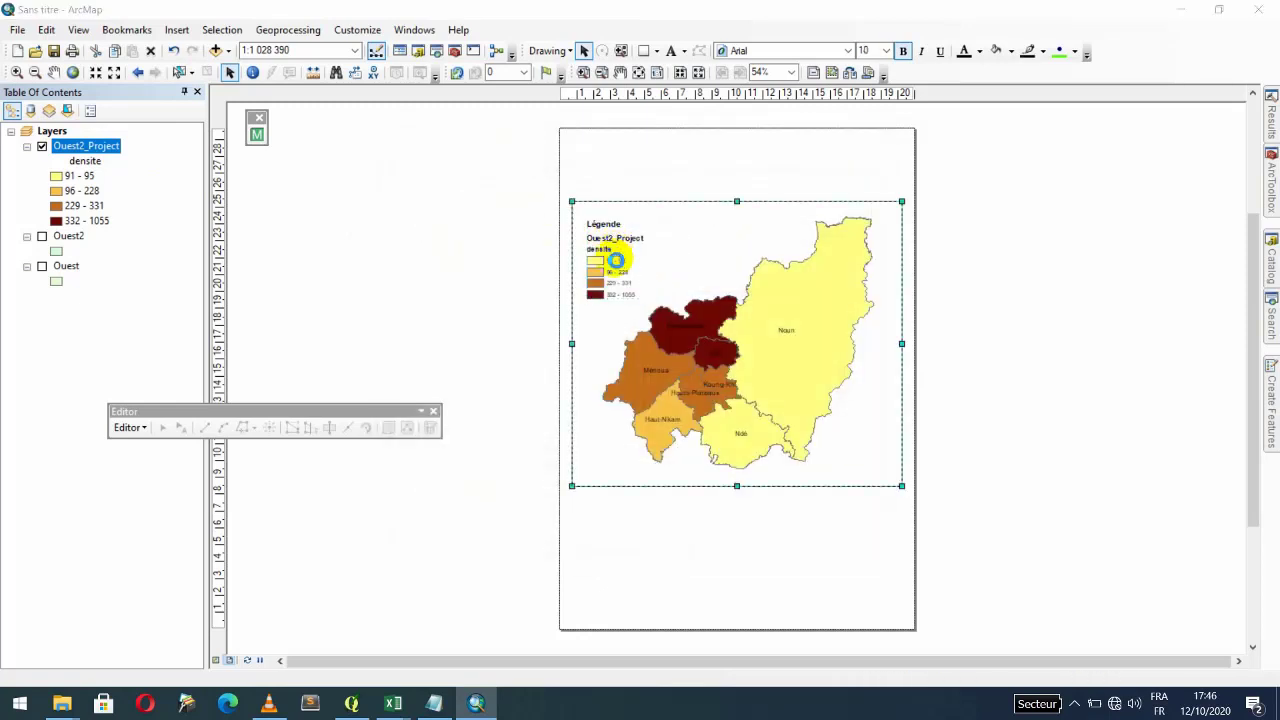
pyautogui.doubleClick(616, 260)
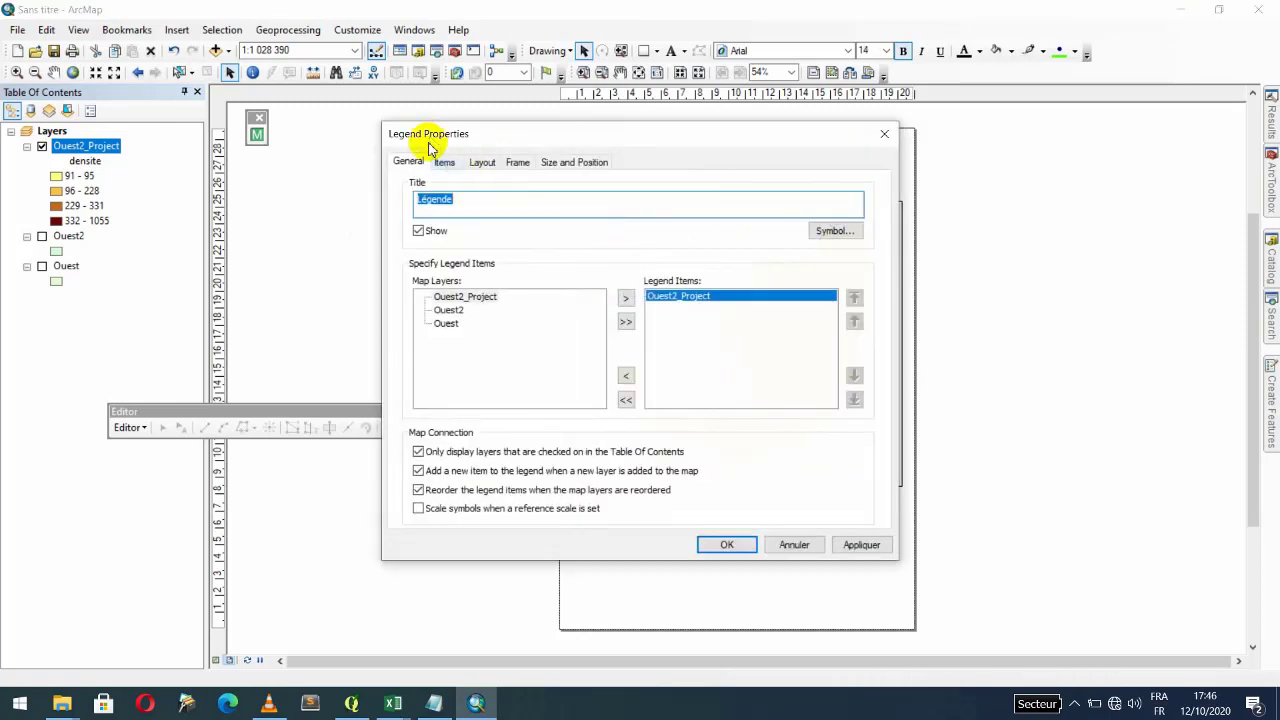
pyautogui.click(444, 162)
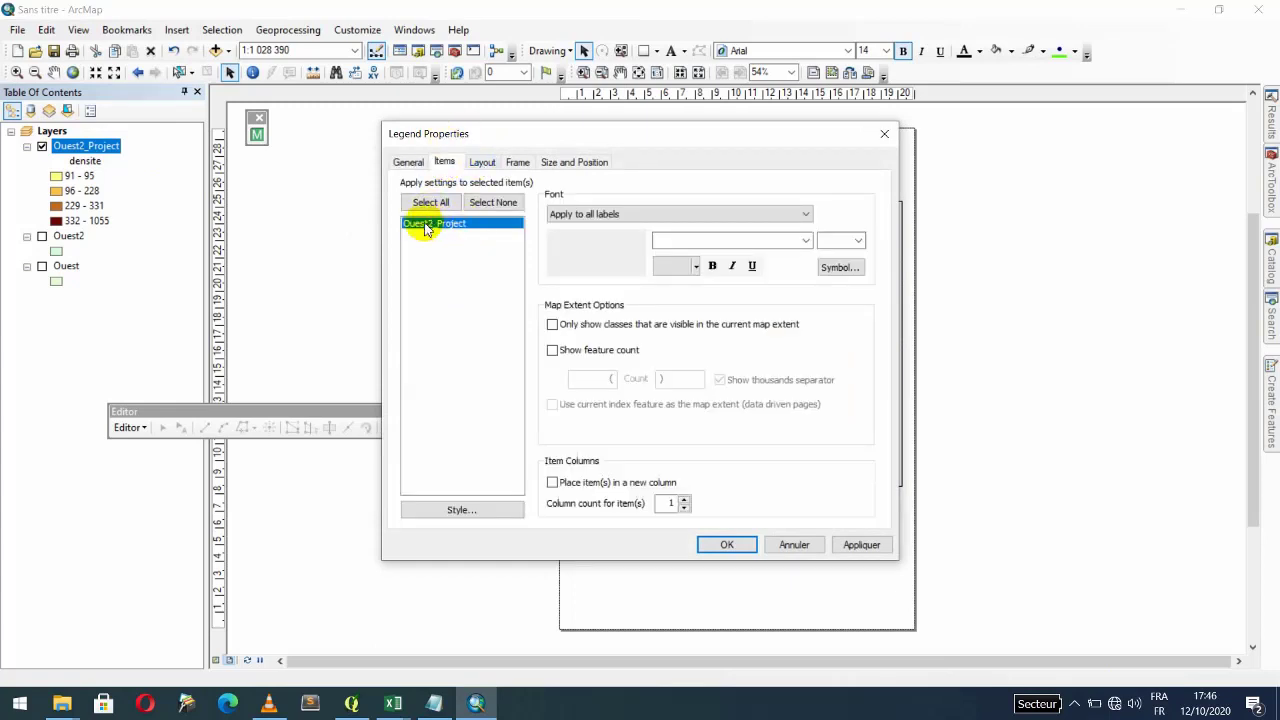
pyautogui.doubleClick(425, 226)
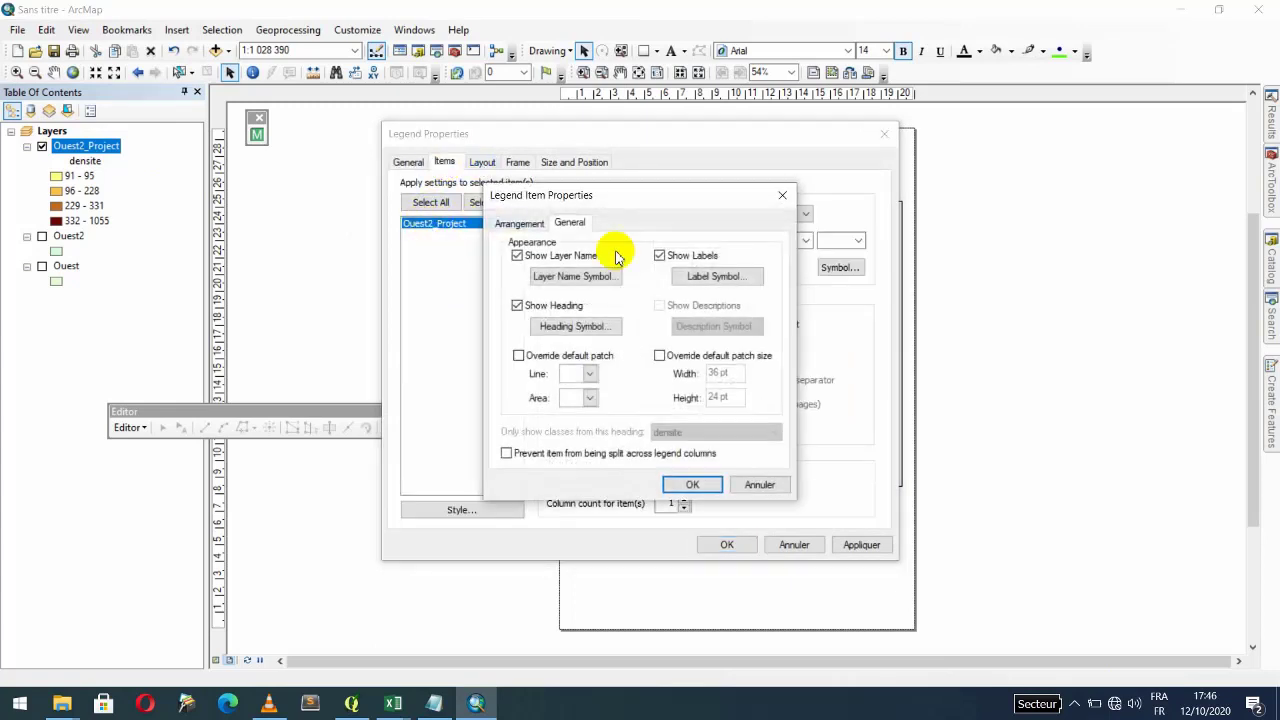
pyautogui.click(545, 256)
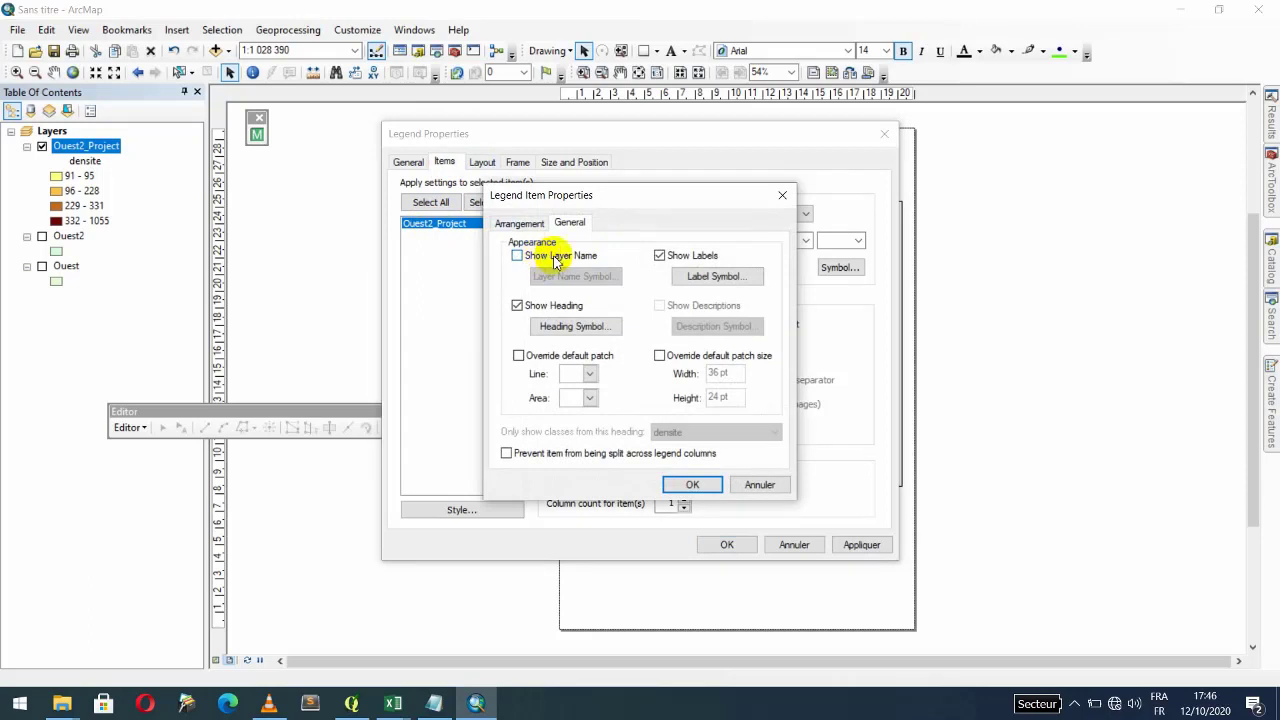
# Step: Set the legend item's heading text to non-bold Arial, size 12, and confirm the legend properties
pyautogui.click(567, 331)
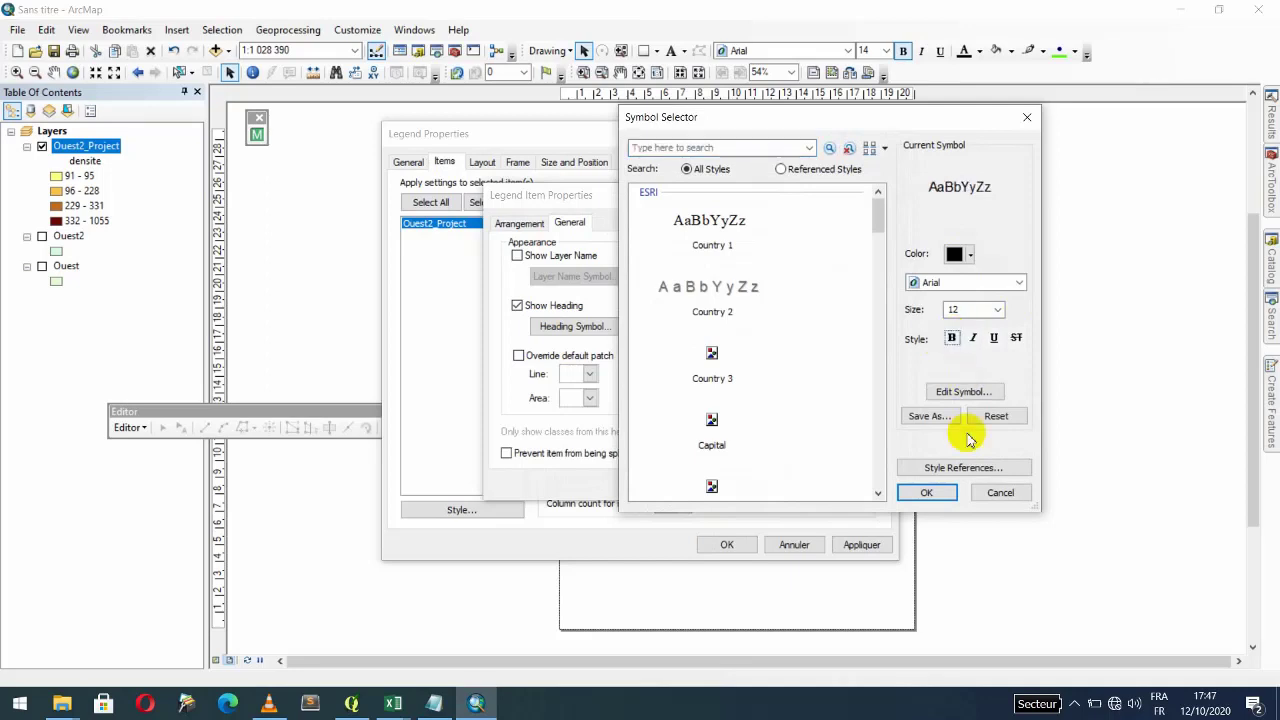
pyautogui.click(922, 491)
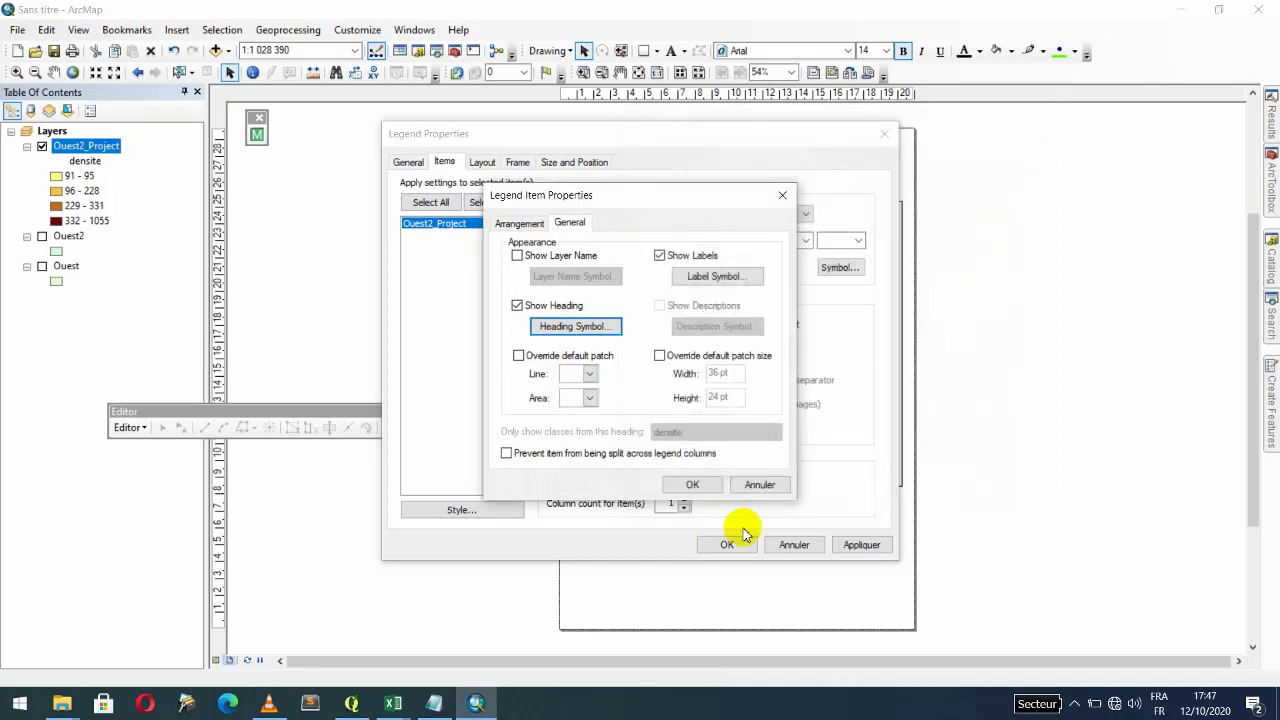
pyautogui.click(690, 483)
pyautogui.click(726, 543)
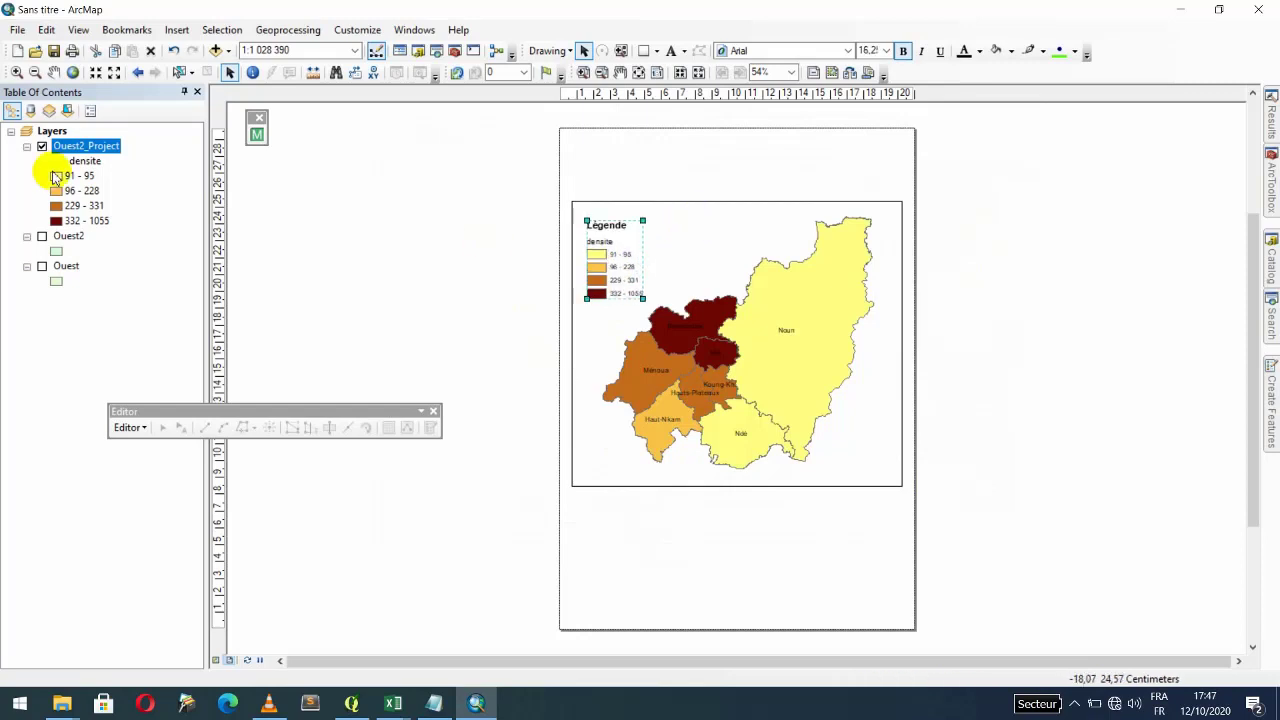
# Step: Rename the densite heading under the Ouest2_Project layer as "Densité (hbts/km2)"
pyautogui.click(86, 161)
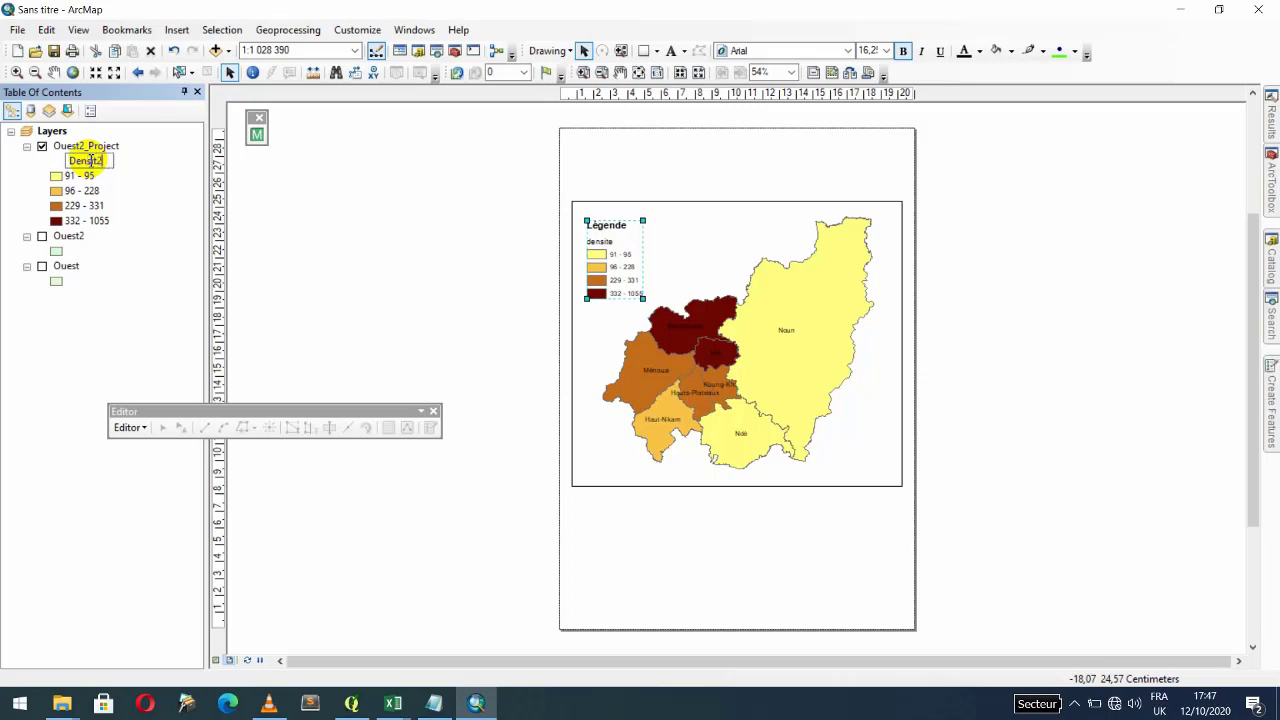
pyautogui.click(85, 161)
pyautogui.press('super+space')
pyautogui.press('super+space')
pyautogui.press('Return')
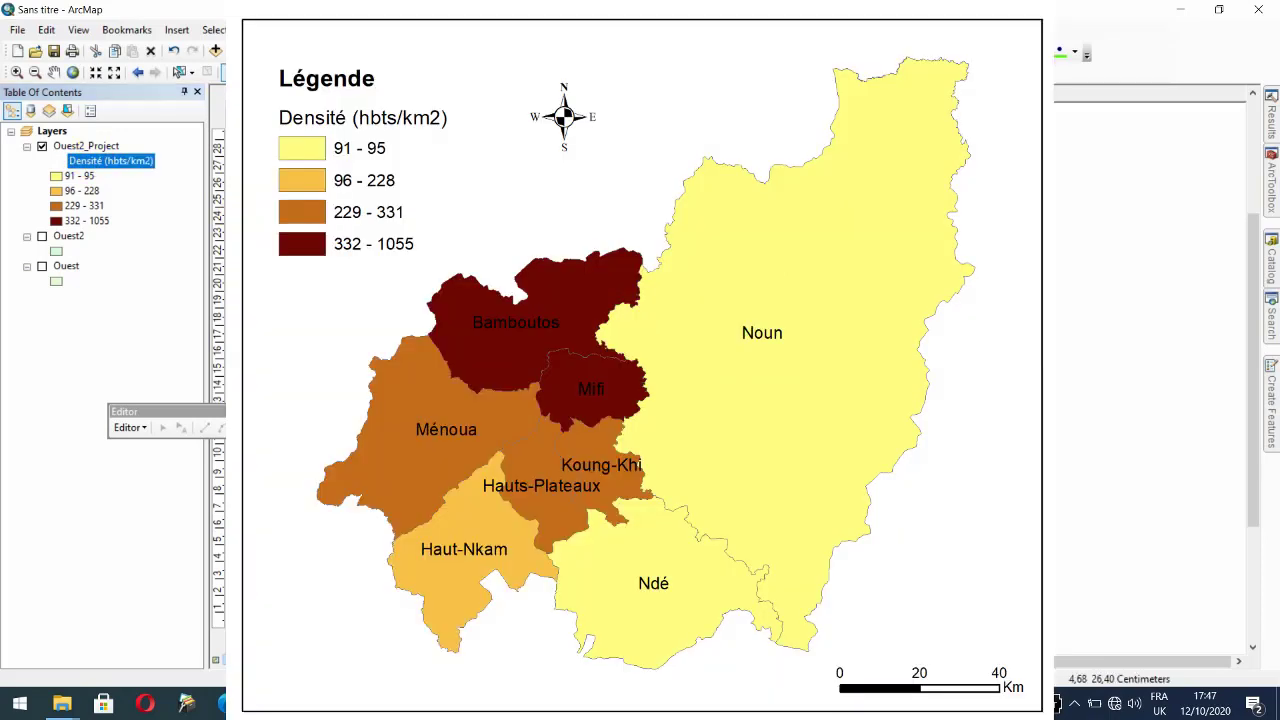
pyautogui.scroll(3, 640, 360)
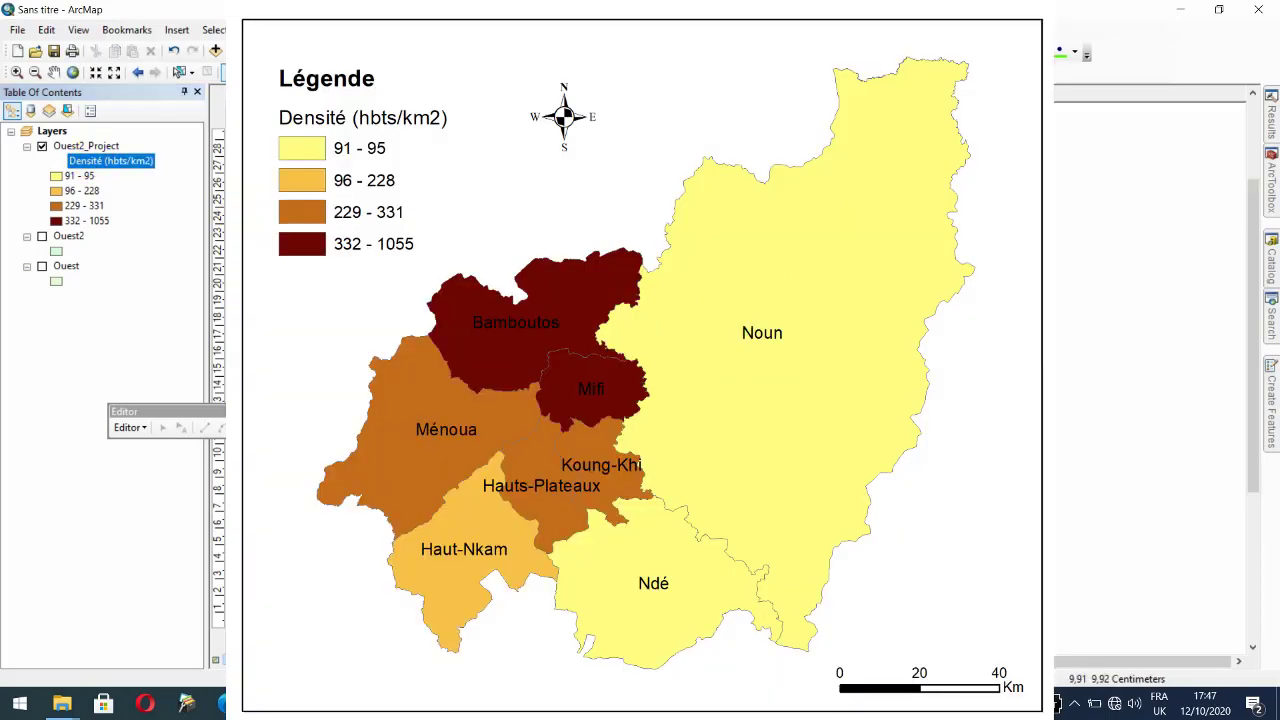
pyautogui.scroll(-1, 640, 360)
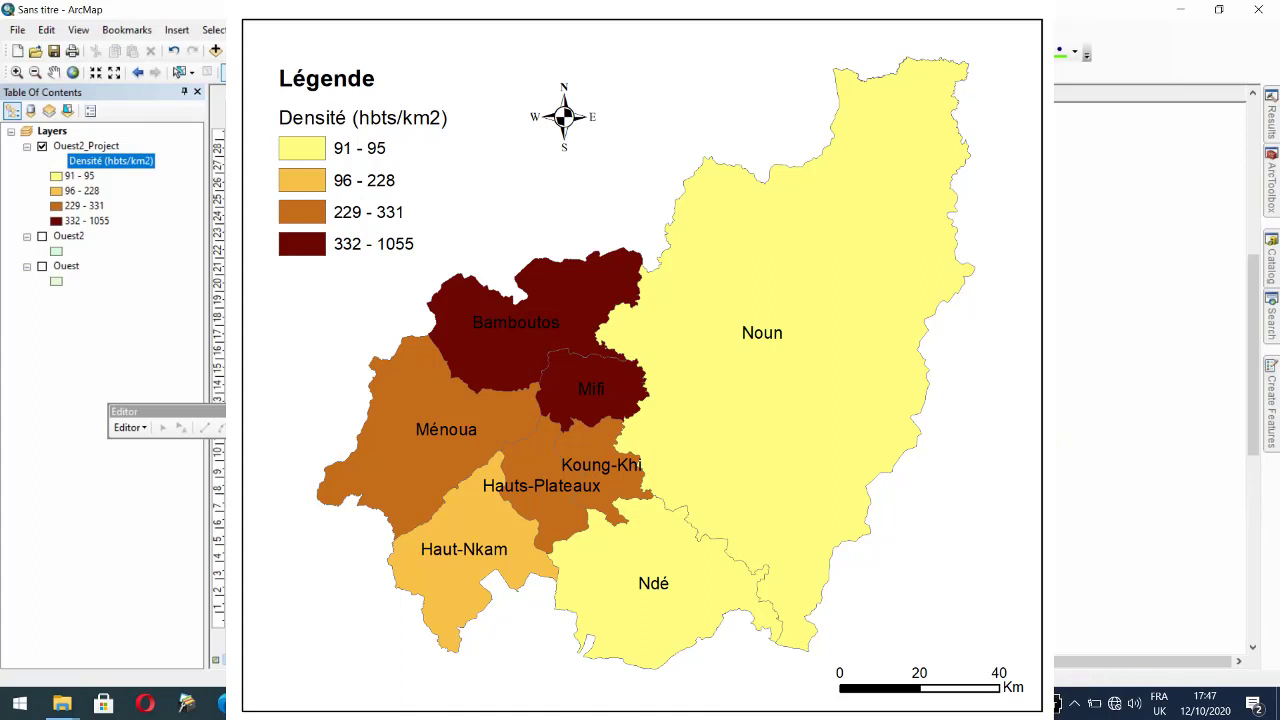
pyautogui.scroll(-1, 640, 360)
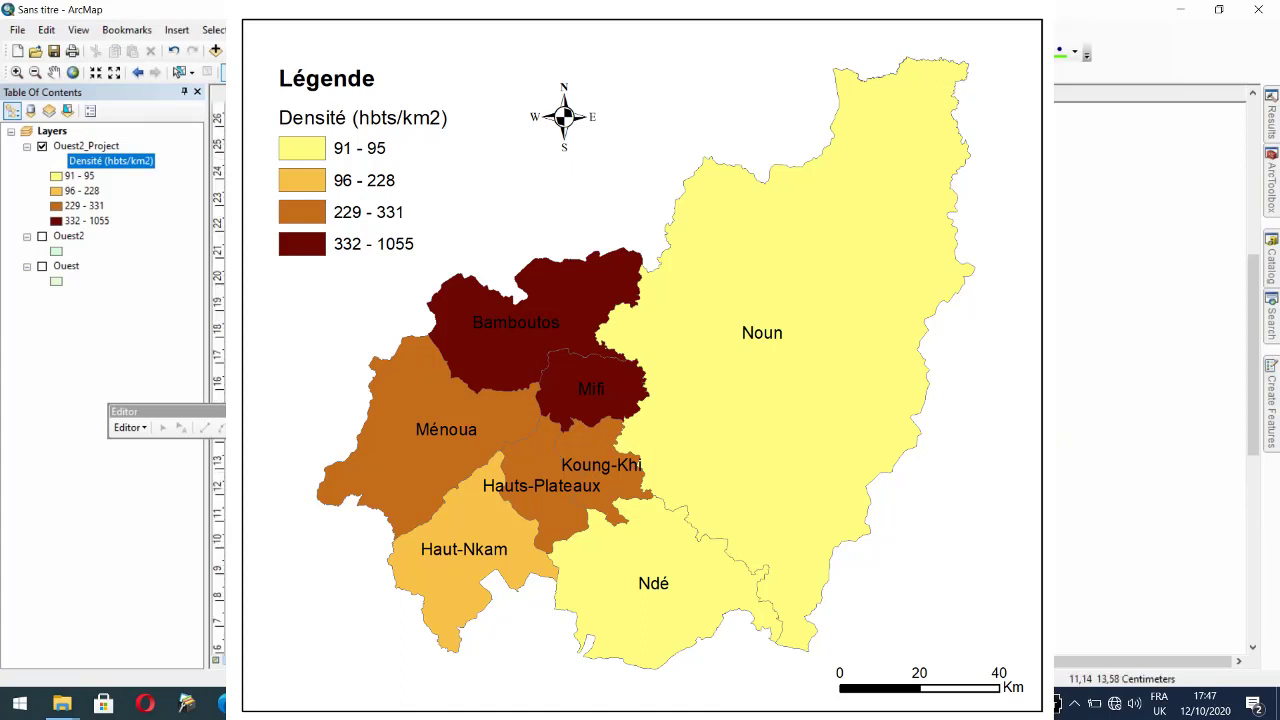